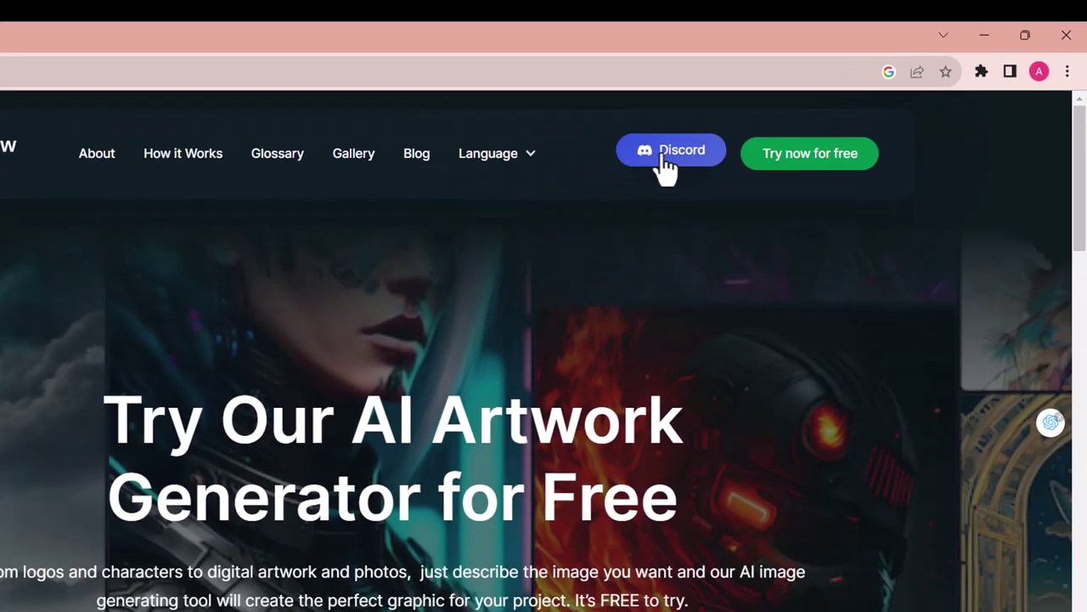
# - Open BlueWillow's Discord invite from its website, and launch the Discord desktop app
pyautogui.click(378, 260)
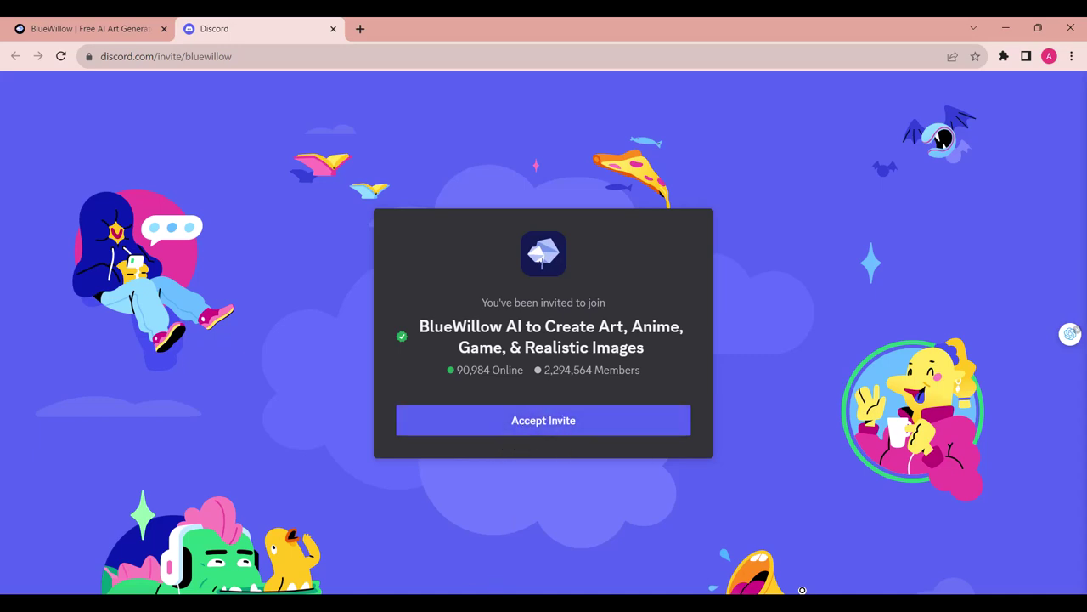
pyautogui.press('super')
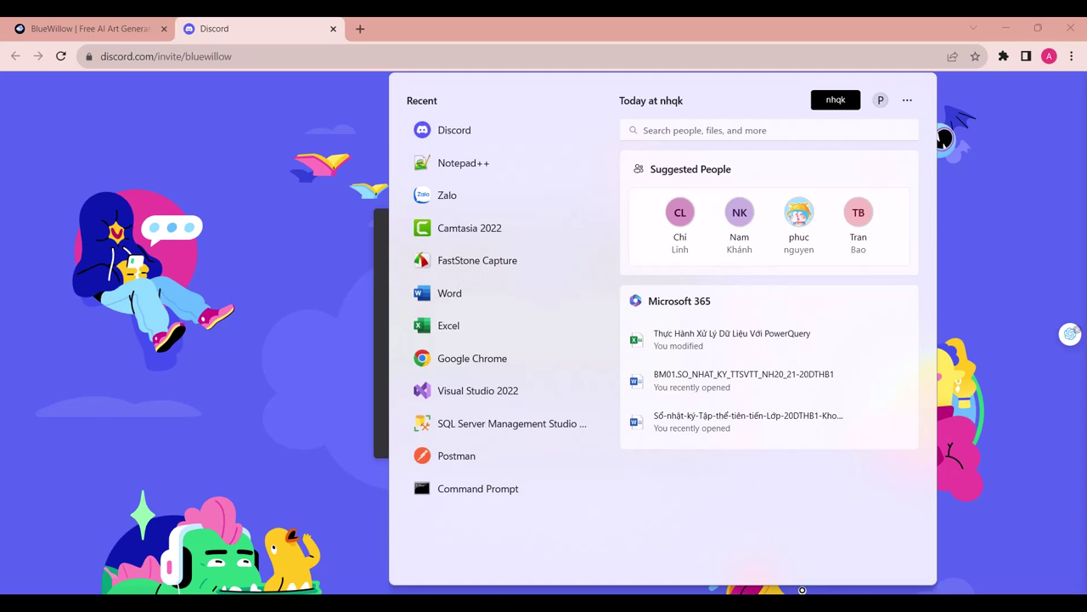
pyautogui.write('dis')
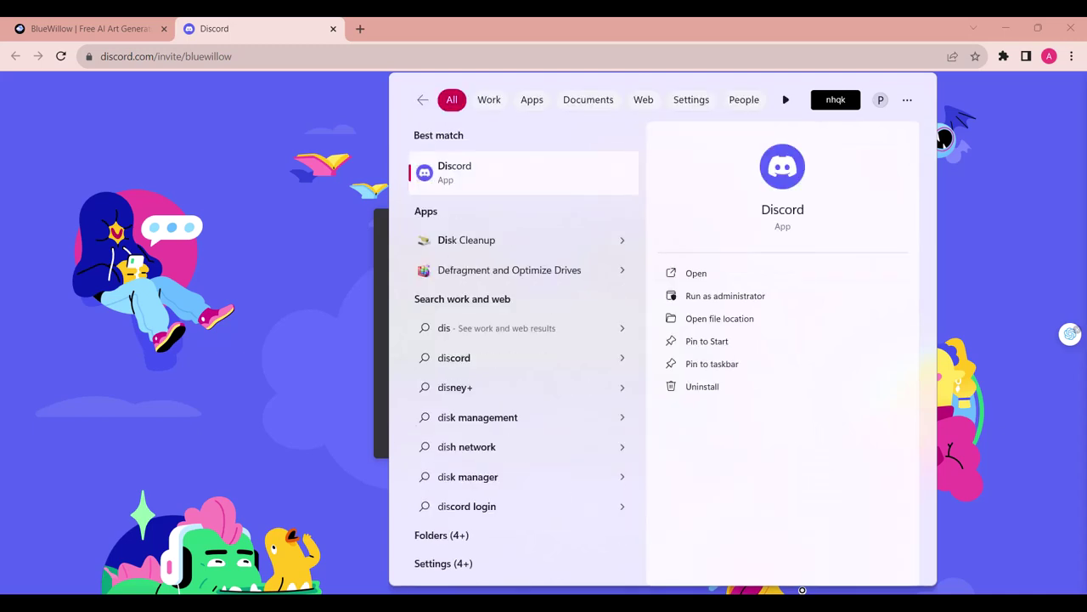
pyautogui.press('Return')
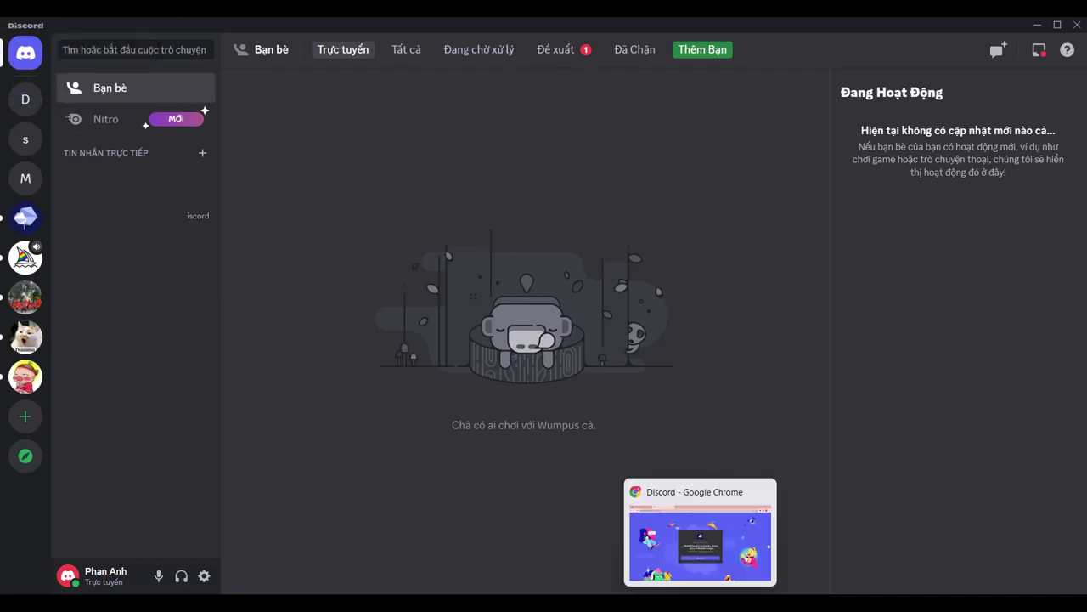
# - Switch back to the BlueWillow invite in Chrome and continue to the web version of Discord
pyautogui.click(637, 592)
pyautogui.click(83, 29)
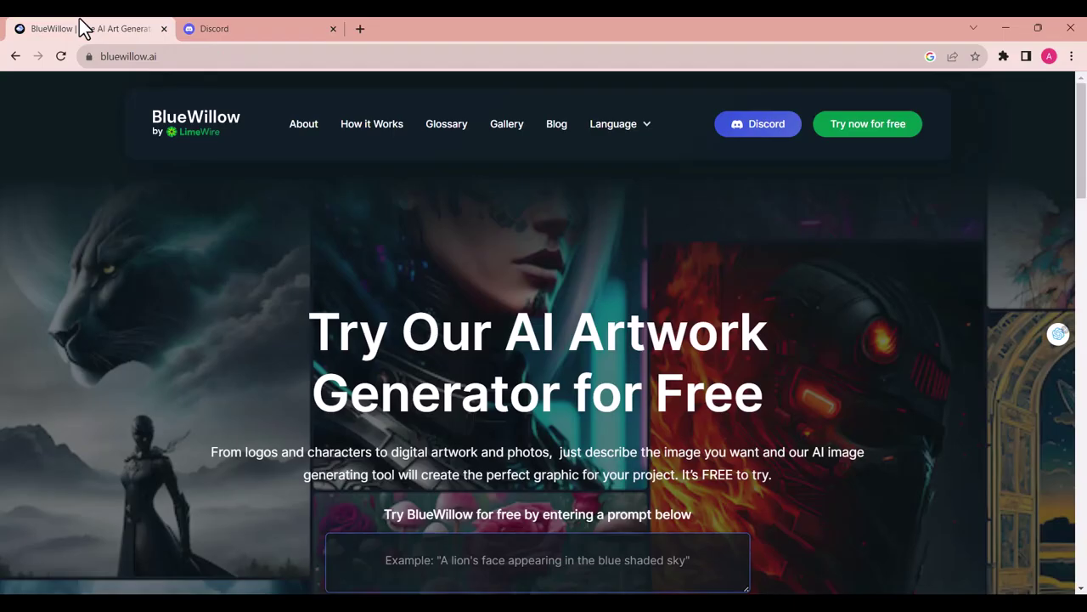
pyautogui.click(322, 29)
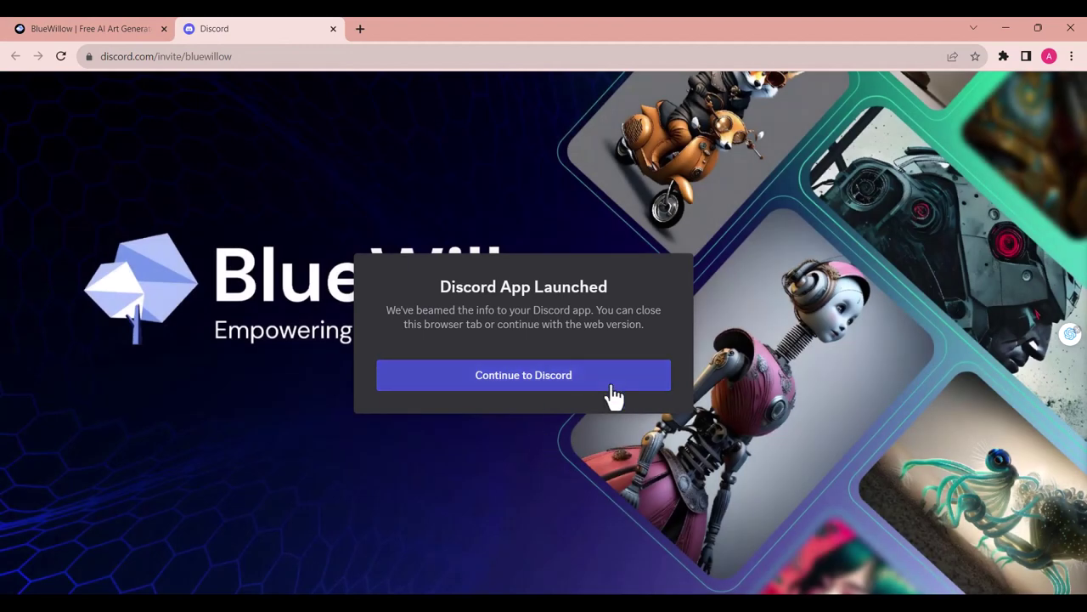
pyautogui.click(531, 382)
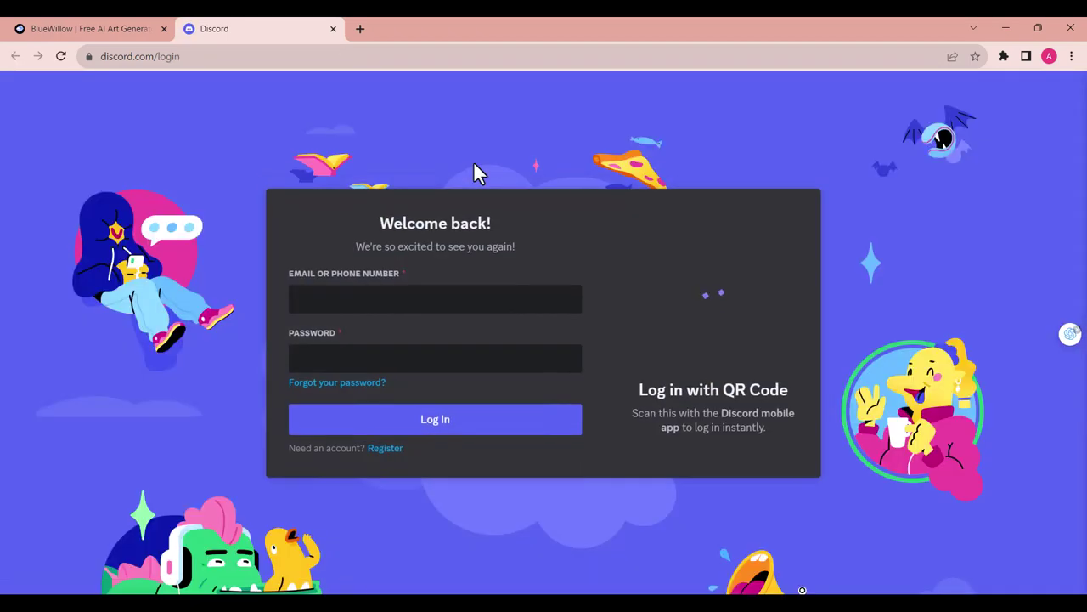
# - Log in to Discord with the account's email or phone number and the account password
pyautogui.click(449, 298)
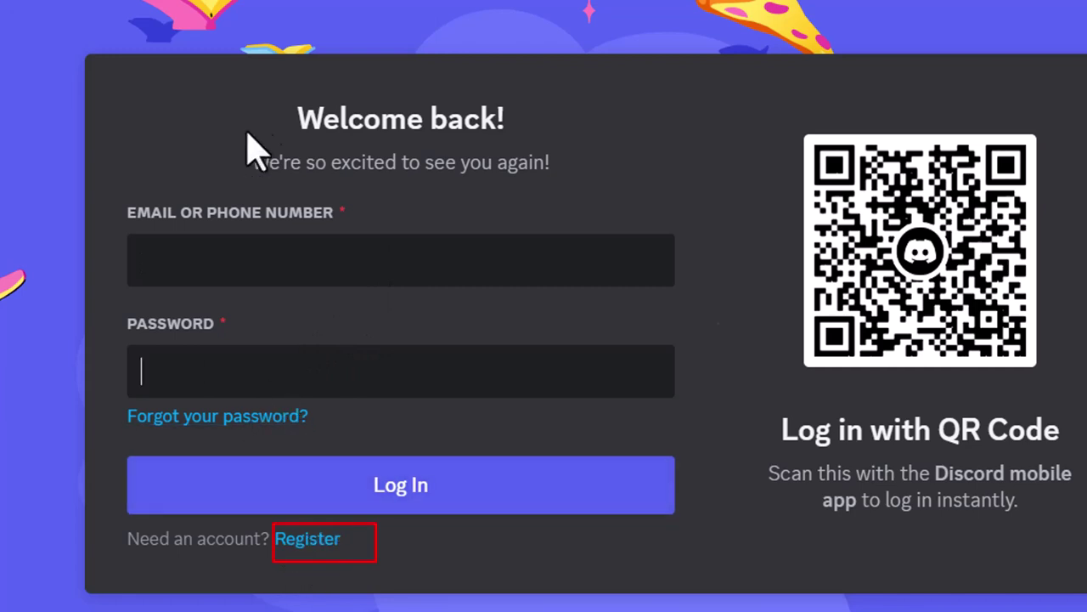
pyautogui.click(316, 259)
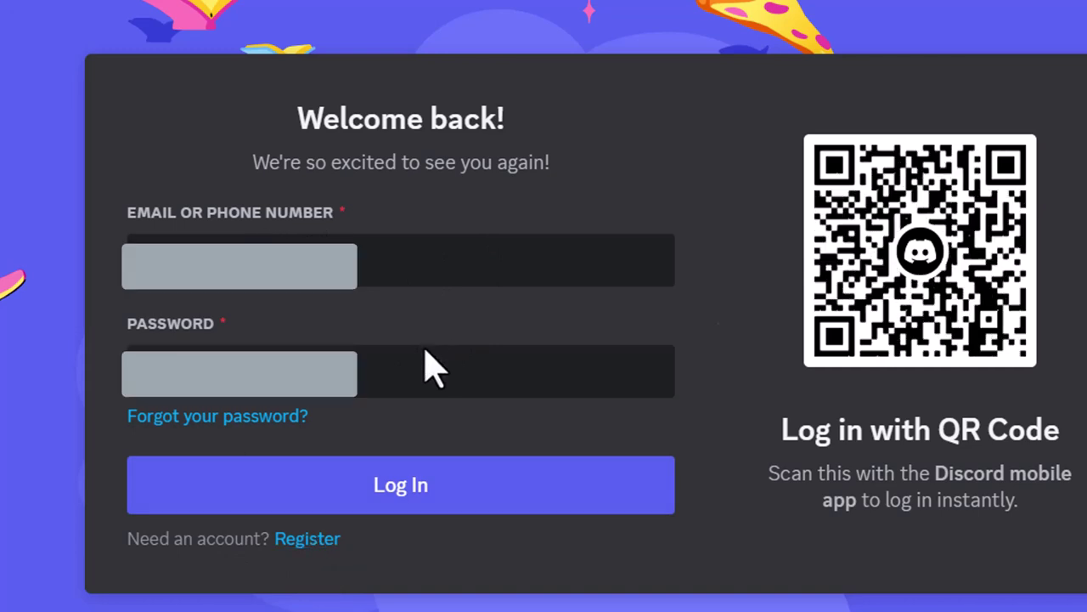
pyautogui.click(493, 507)
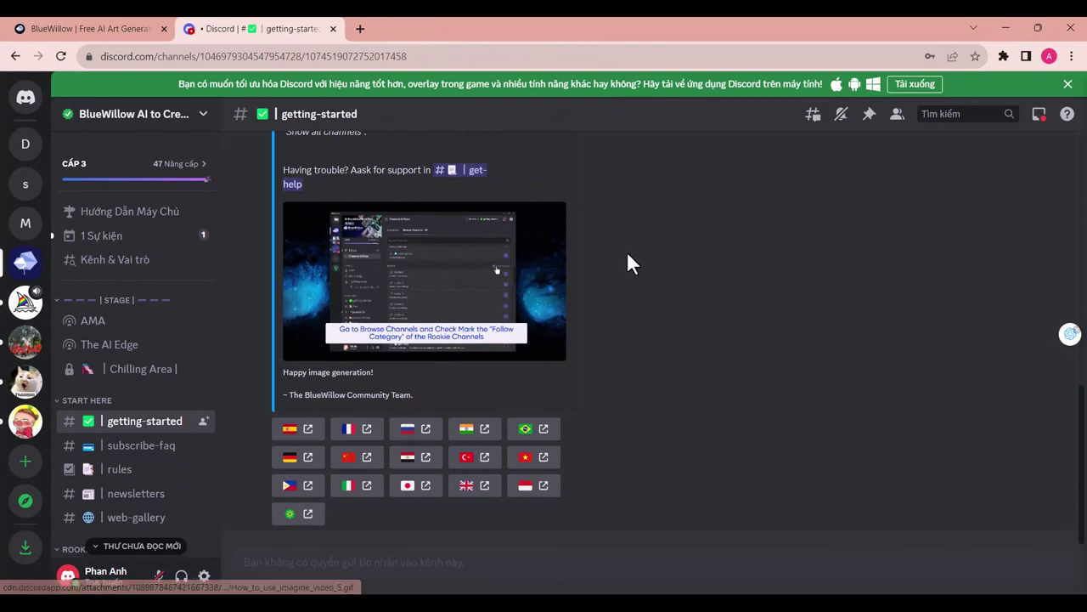
# - Read through the image generation instructions in the BlueWillow server's getting-started channel
pyautogui.scroll(10, 627, 253)
pyautogui.scroll(-7, 629, 260)
pyautogui.scroll(7, 629, 260)
pyautogui.scroll(-3, 630, 260)
pyautogui.scroll(5, 629, 259)
pyautogui.scroll(-2, 630, 259)
pyautogui.scroll(3, 630, 262)
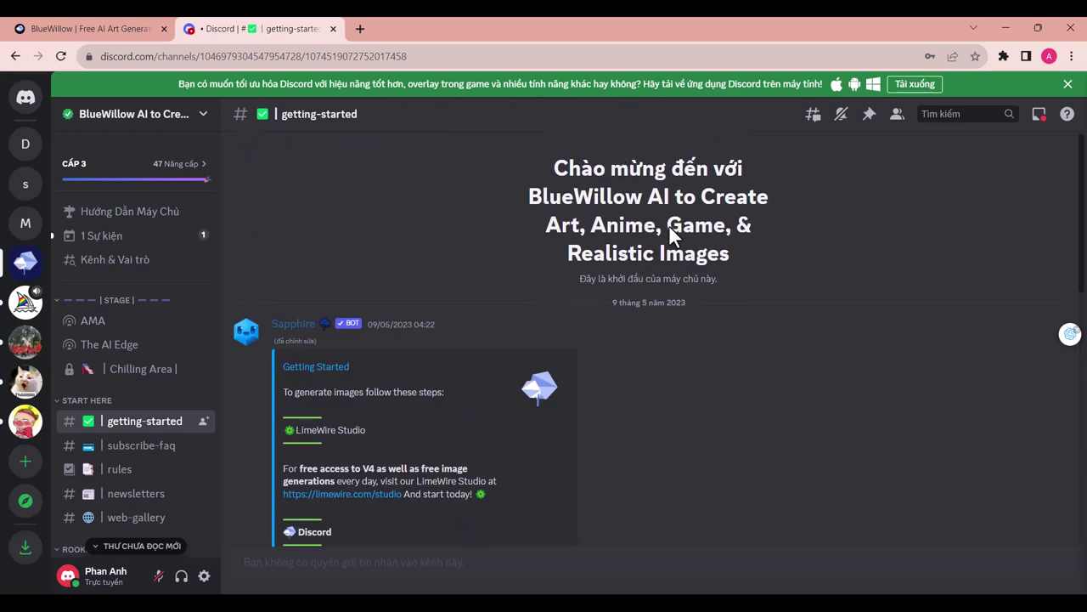
pyautogui.scroll(-5, 650, 259)
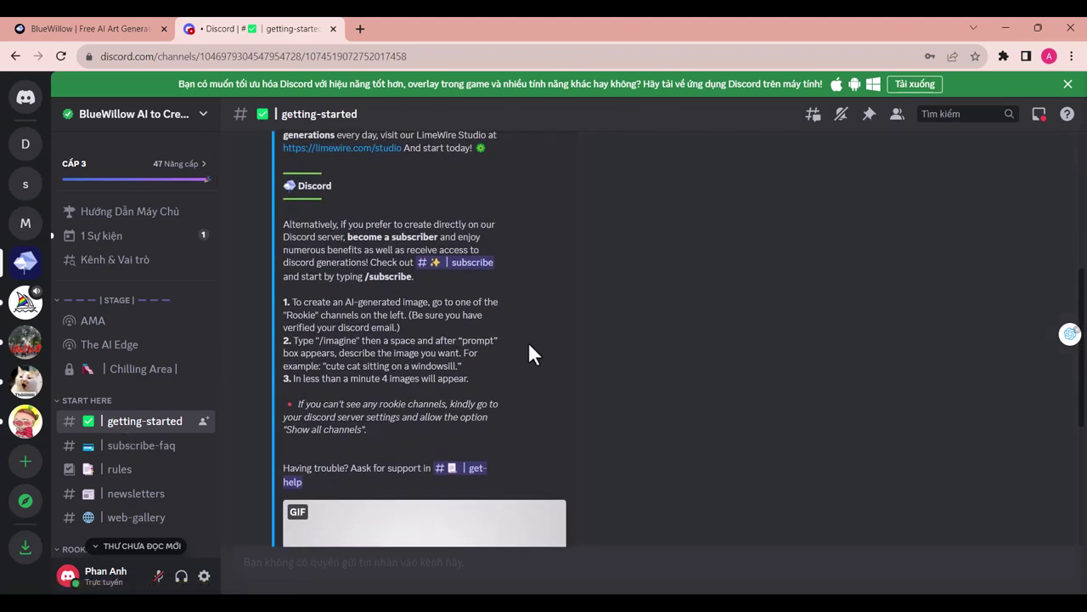
pyautogui.scroll(-2, 529, 348)
pyautogui.scroll(-2, 279, 368)
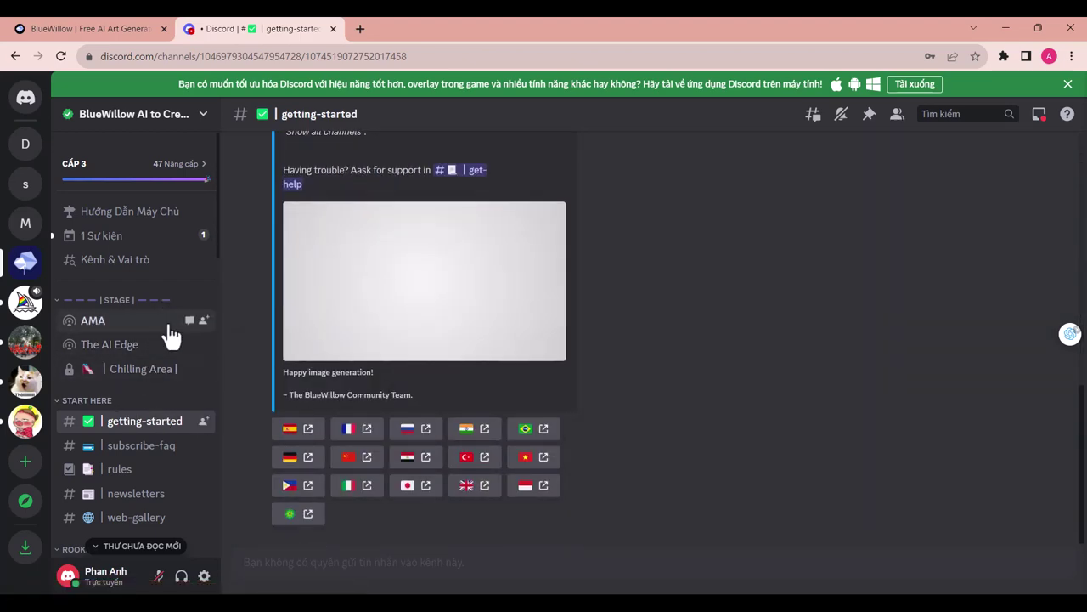
# - Open the rookie-24 channel in the server's Rookies category
pyautogui.scroll(-2, 166, 378)
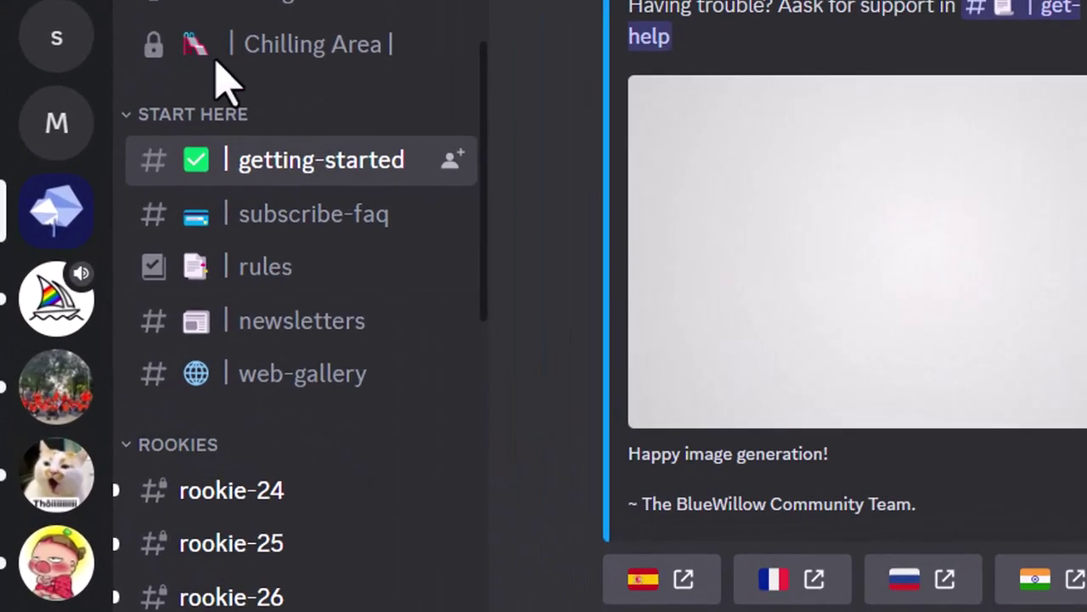
pyautogui.scroll(-4, 280, 420)
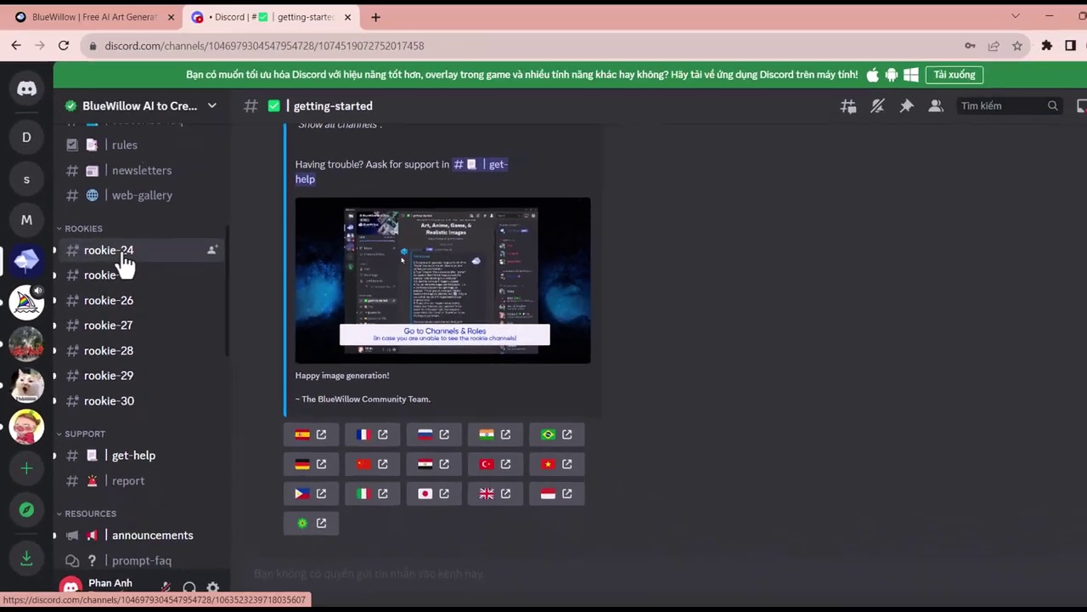
pyautogui.click(221, 211)
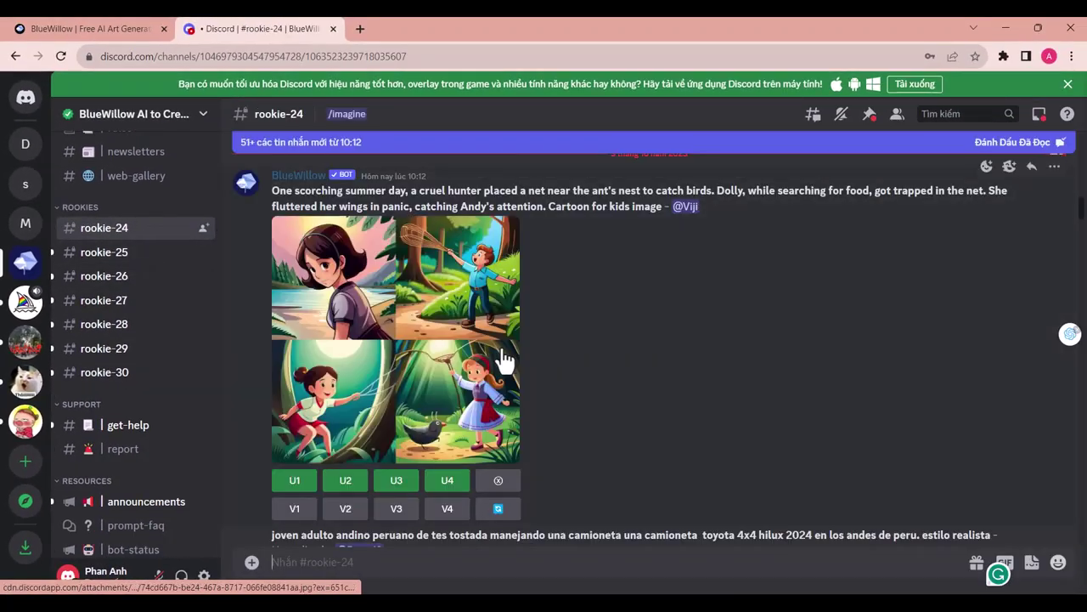
# - Browse the generated images and prompts in rookie-24, viewing the upscaled cartoon of the girl in the red skirt enlarged
pyautogui.scroll(5, 544, 310)
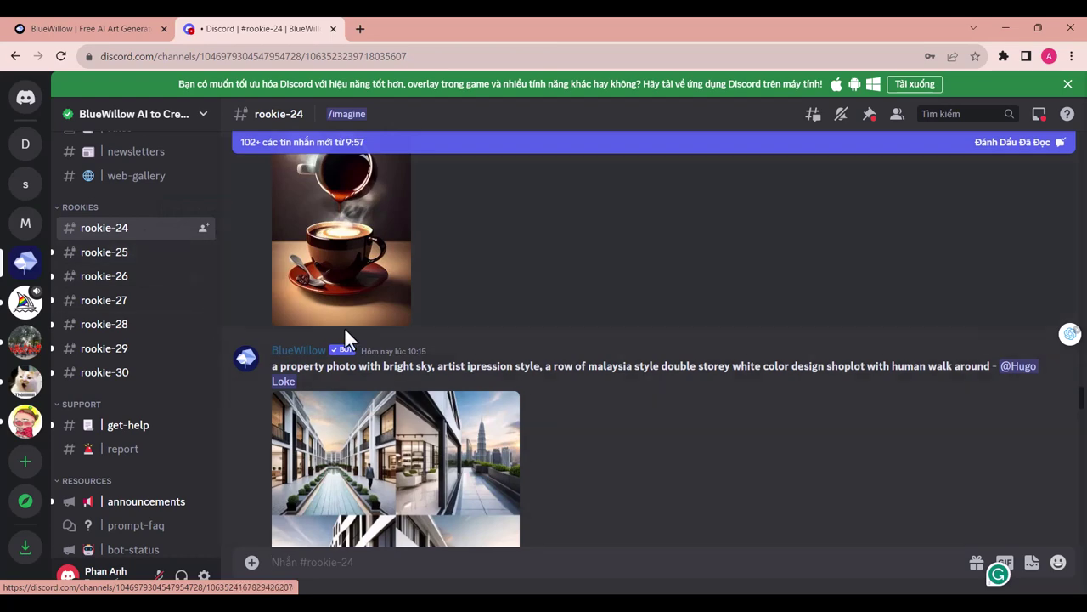
pyautogui.scroll(15, 344, 331)
pyautogui.scroll(-4, 480, 340)
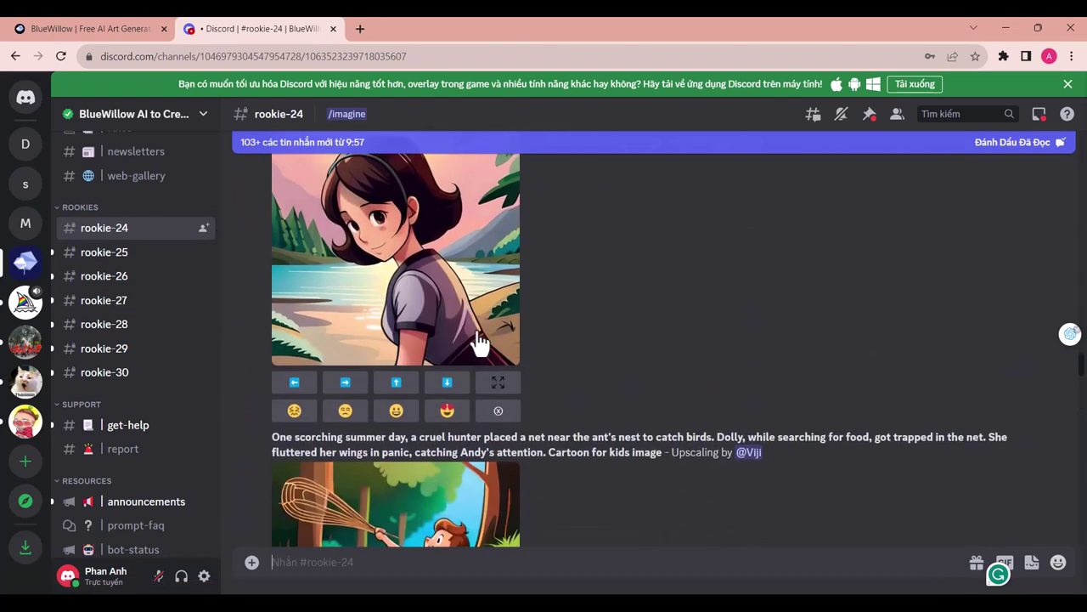
pyautogui.scroll(-2, 396, 391)
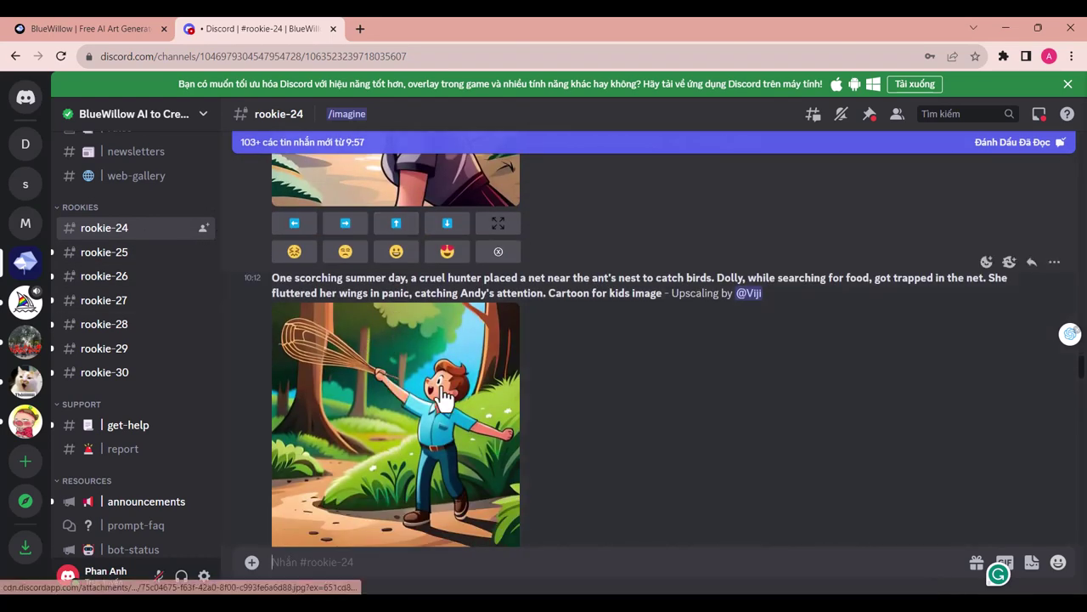
pyautogui.scroll(-2, 434, 382)
pyautogui.scroll(-2, 406, 398)
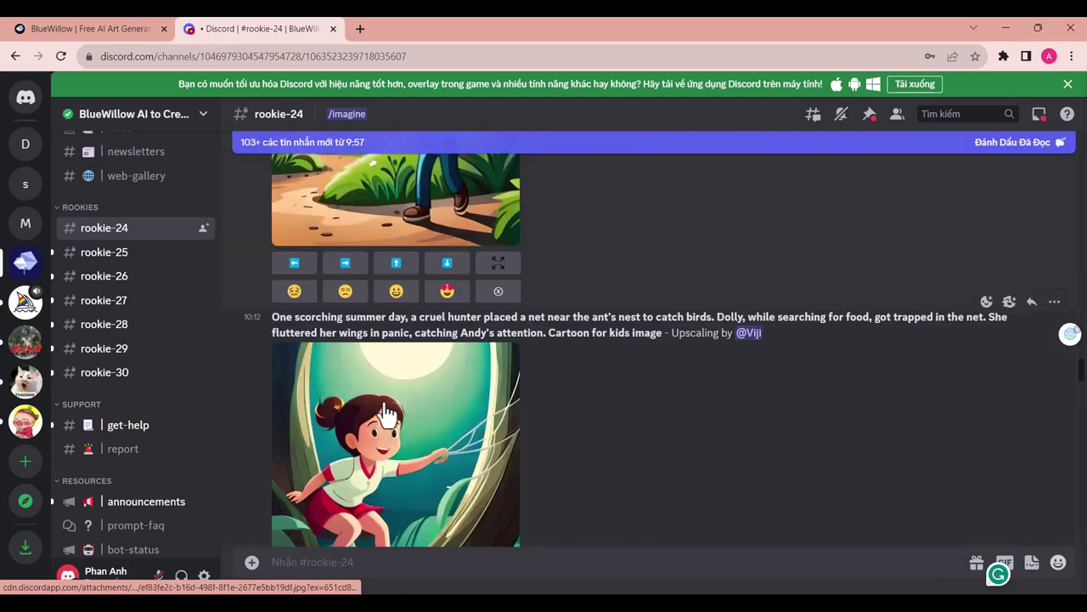
pyautogui.click(433, 393)
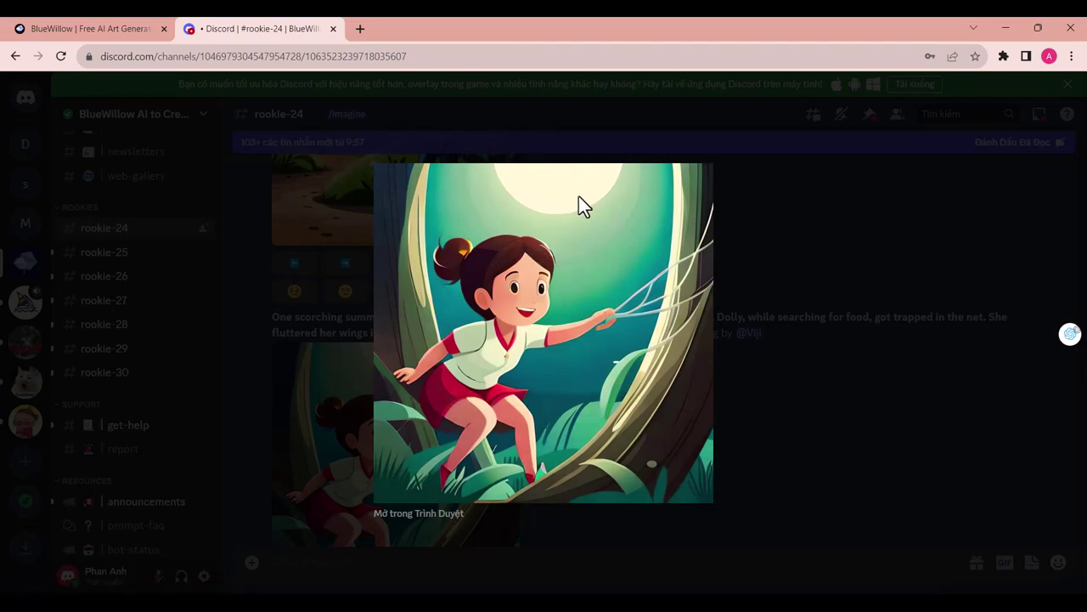
pyautogui.press('Escape')
pyautogui.scroll(-10, 583, 332)
pyautogui.scroll(-15, 576, 328)
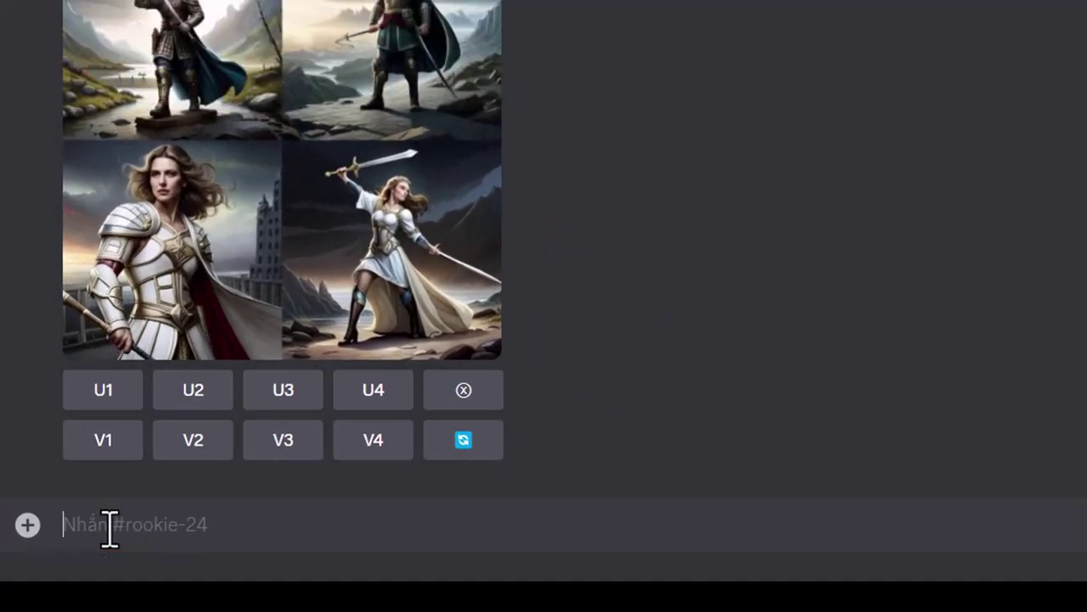
# - Start BlueWillow's /imagine command with its prompt field in the rookie-24 message box
pyautogui.write('/')
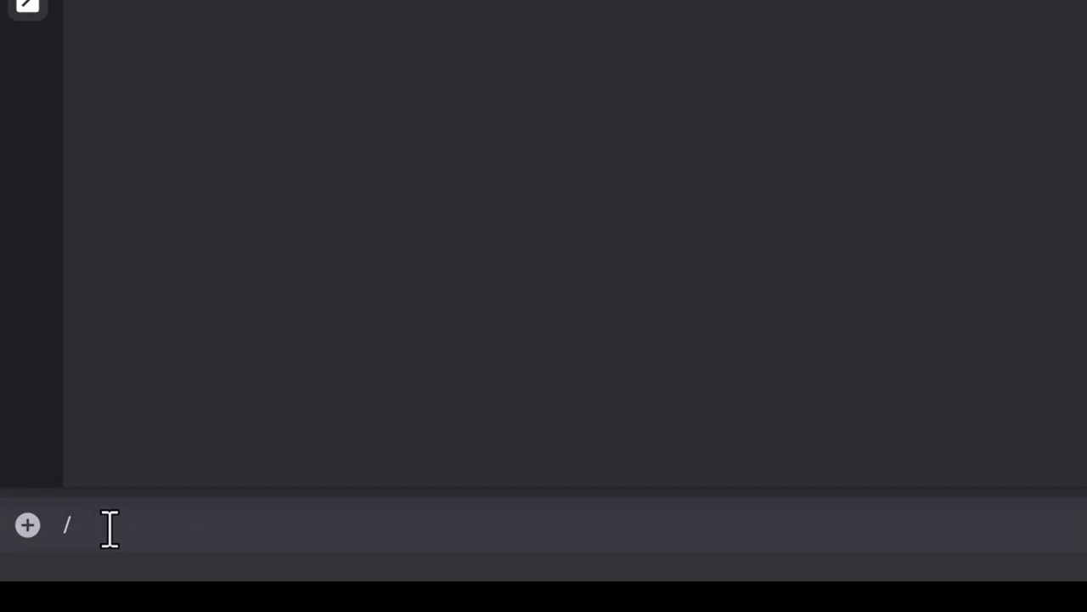
pyautogui.write('ima')
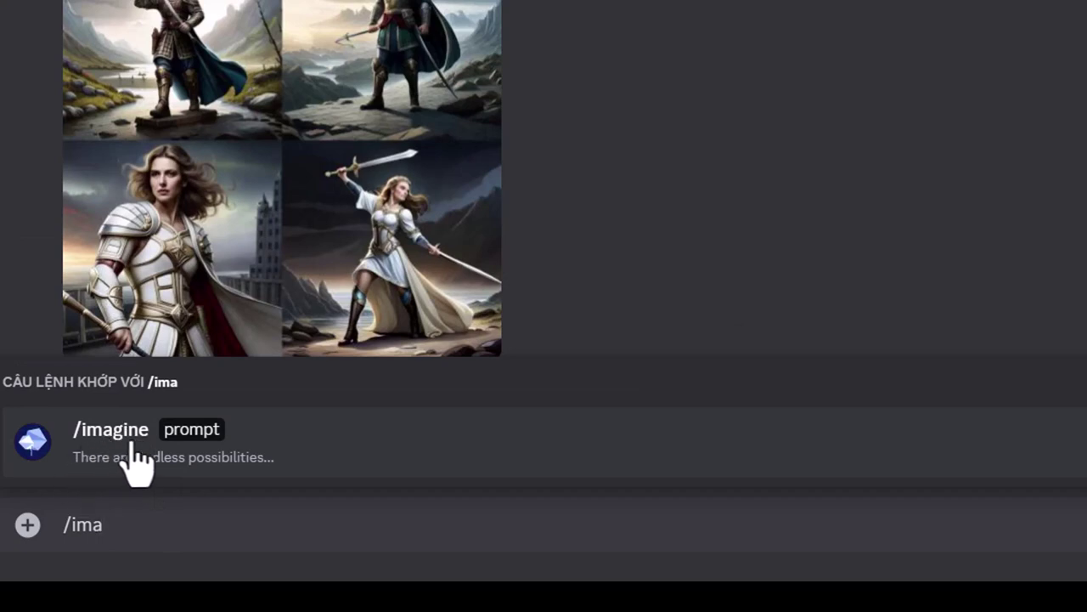
pyautogui.click(136, 463)
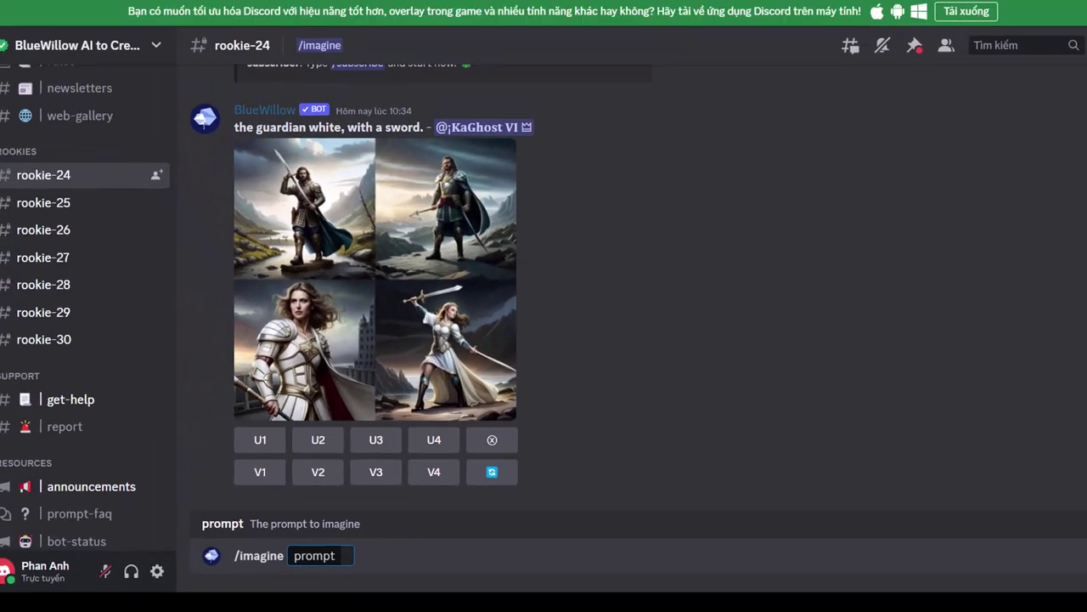
# - Open ChatGPT at chat.openai.com in a new browser tab
pyautogui.click(365, 33)
pyautogui.click(372, 51)
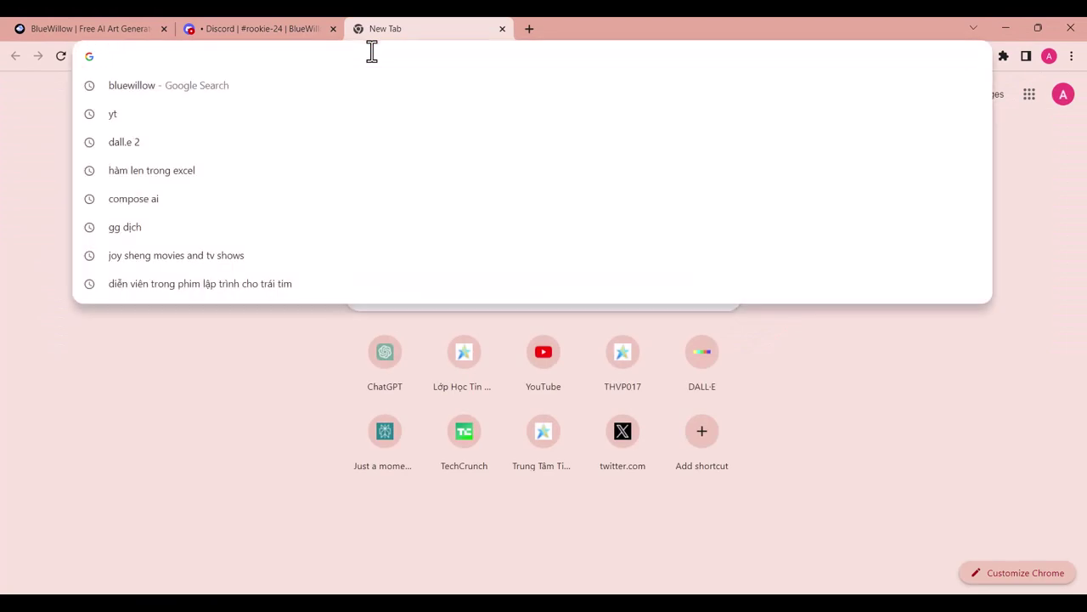
pyautogui.write('chat.openai.com')
pyautogui.press('Return')
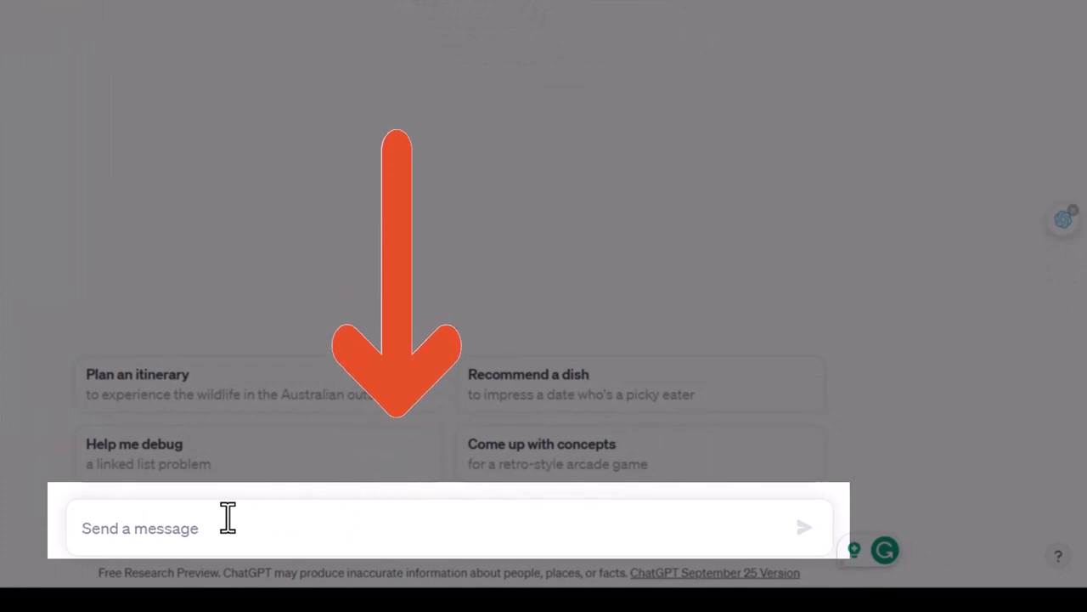
# - Send ChatGPT the message "Miêu tả một căn phòng ngủ theo phong cách hiện đại và tông màu trắng bằng tiếng anh"
pyautogui.write('Miê')
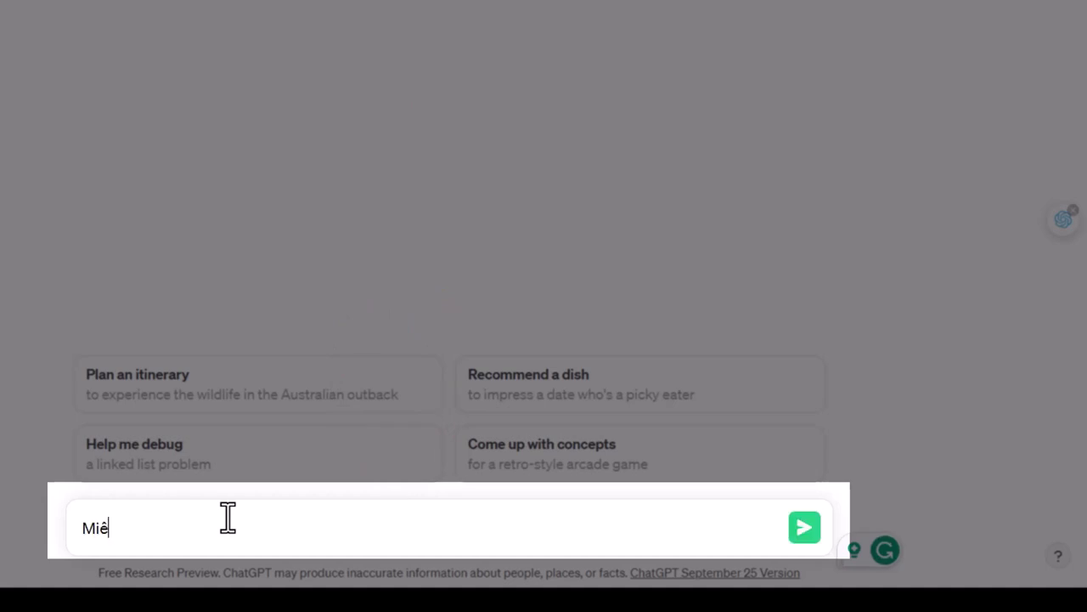
pyautogui.write('u tả ')
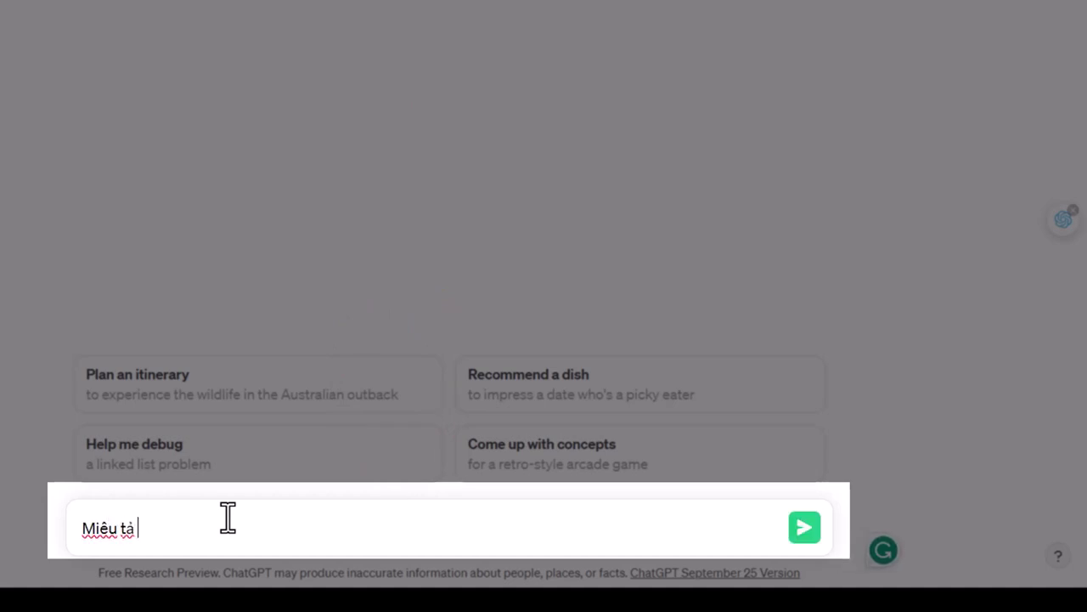
pyautogui.write('môt ca')
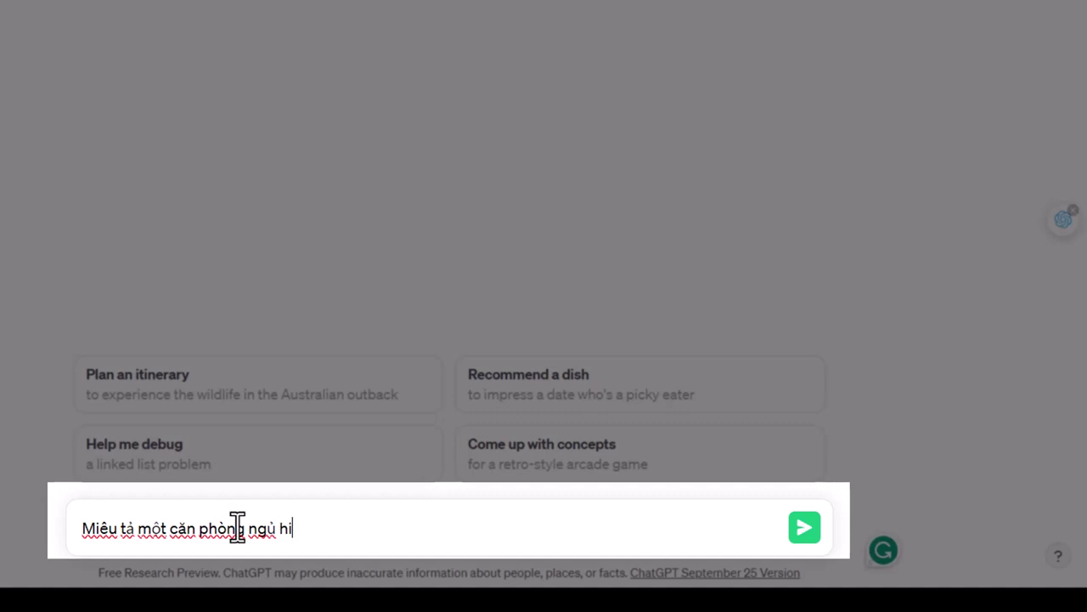
pyautogui.write('theo p')
pyautogui.write('hong can')
pyautogui.write('h hie')
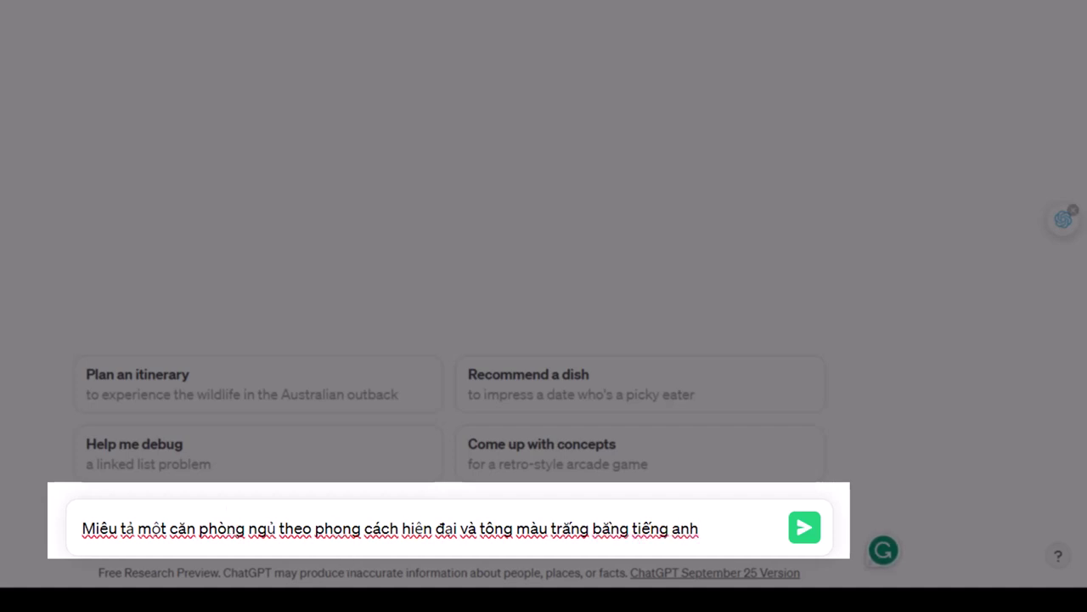
pyautogui.press('Return')
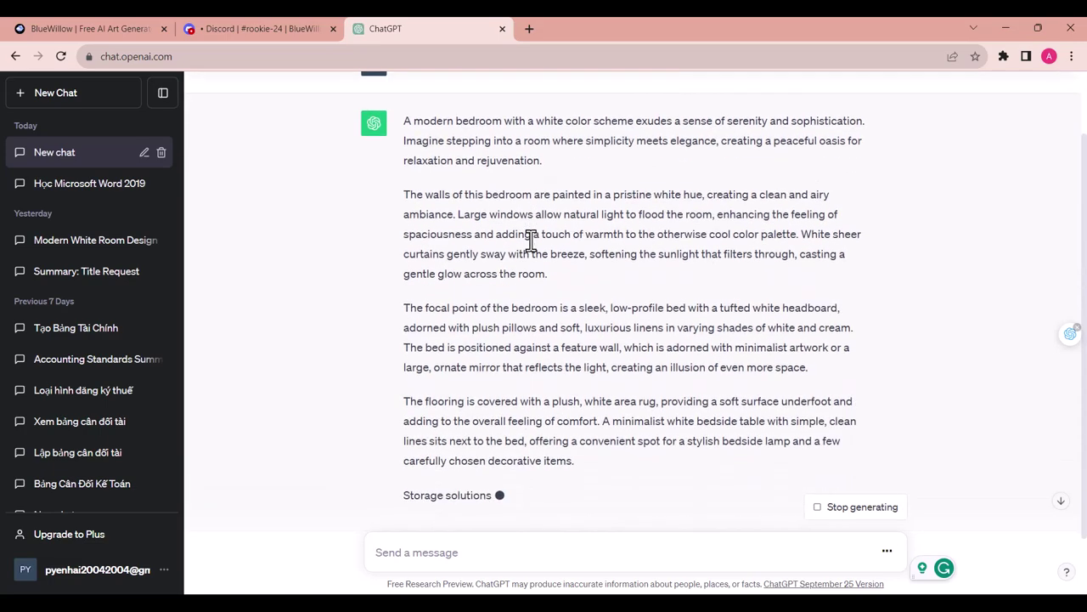
# - Copy ChatGPT's entire English description of the modern white bedroom, from the first paragraph through the last
pyautogui.scroll(-3, 531, 240)
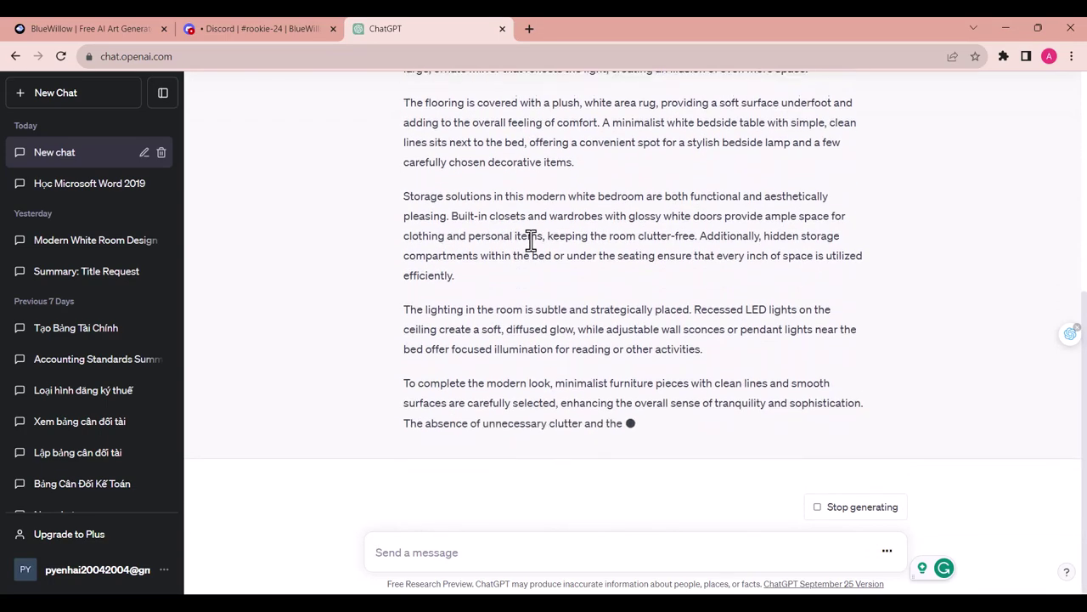
pyautogui.scroll(4, 523, 310)
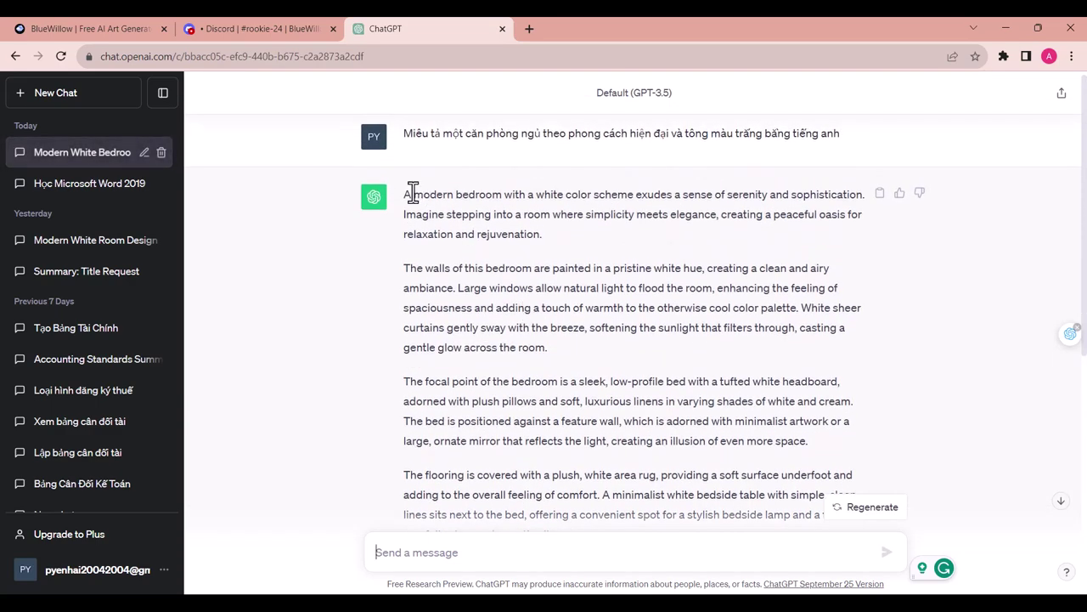
pyautogui.moveTo(405, 195); pyautogui.dragTo(673, 473)
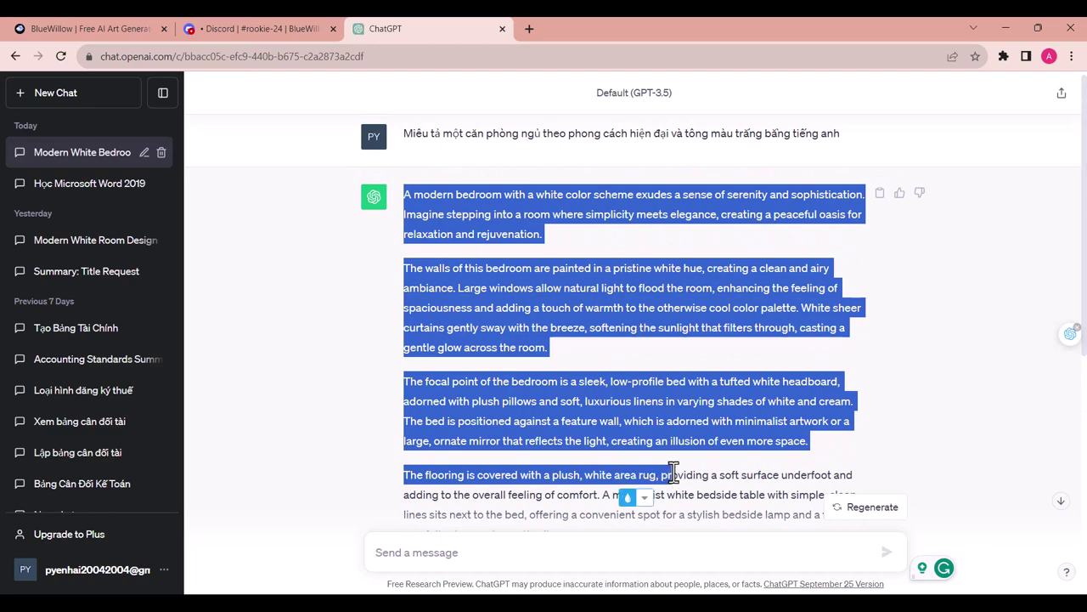
pyautogui.scroll(-5, 673, 473)
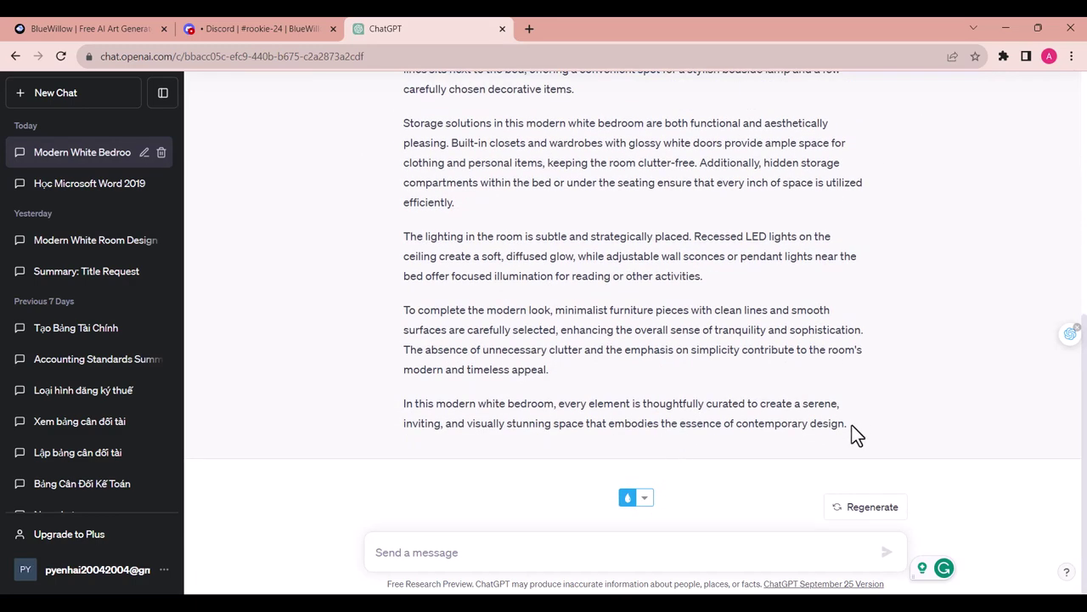
pyautogui.keyDown('shift'); pyautogui.click(852, 427); pyautogui.keyUp('shift')
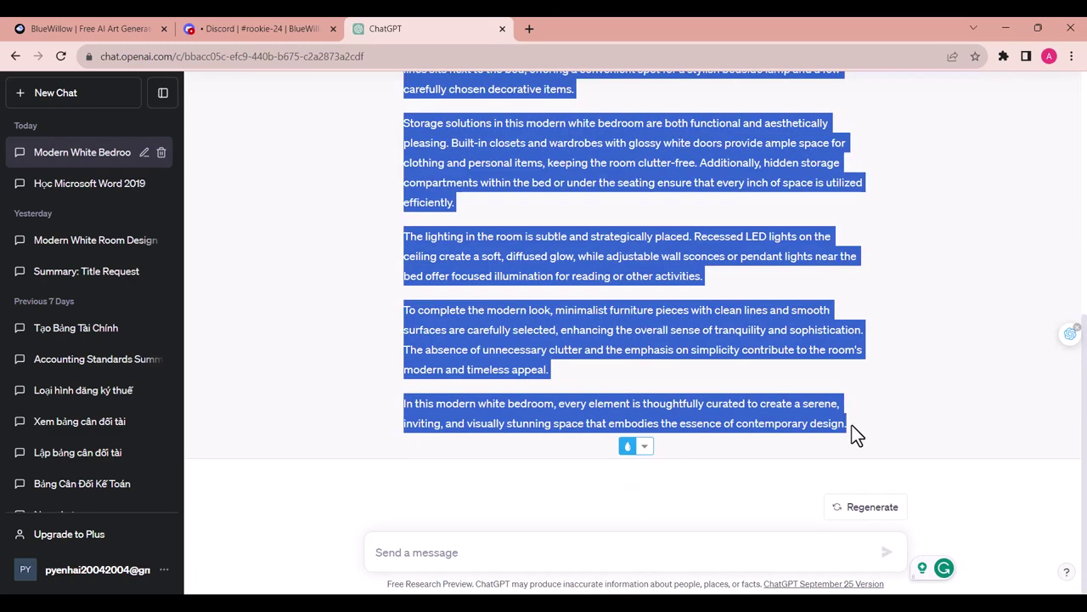
pyautogui.rightClick(657, 287)
pyautogui.click(686, 295)
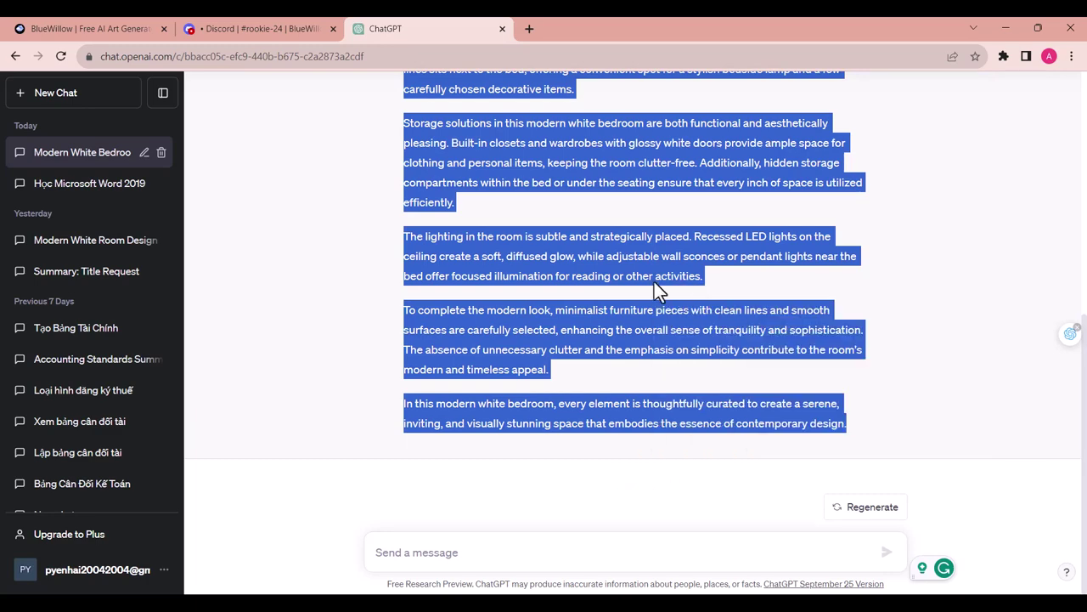
# - In Discord's rookie-24 channel, paste the copied bedroom description into the /imagine prompt and submit it
pyautogui.click(279, 29)
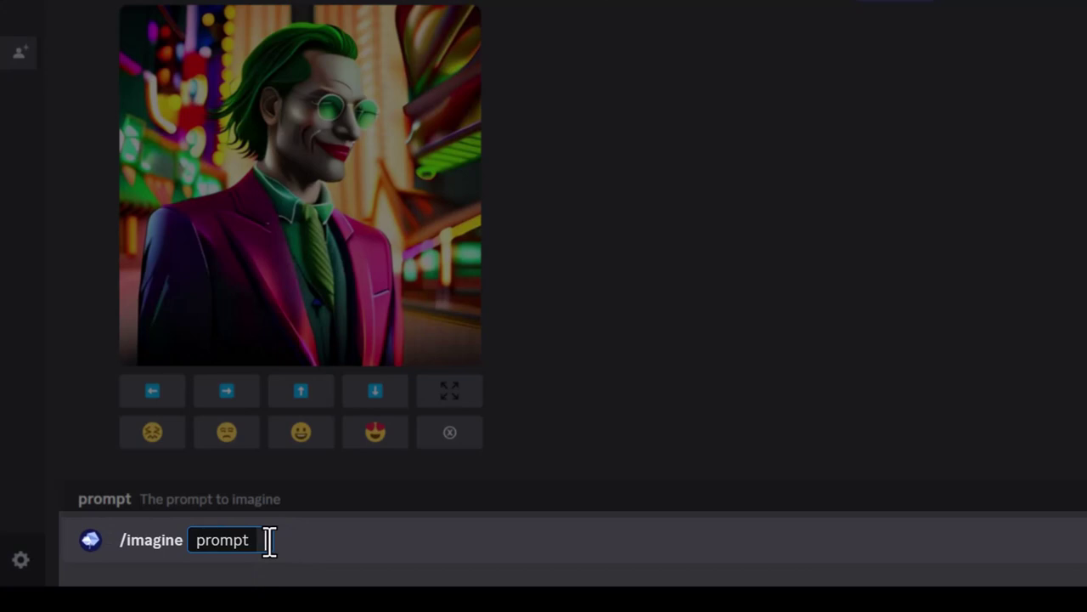
pyautogui.rightClick(267, 541)
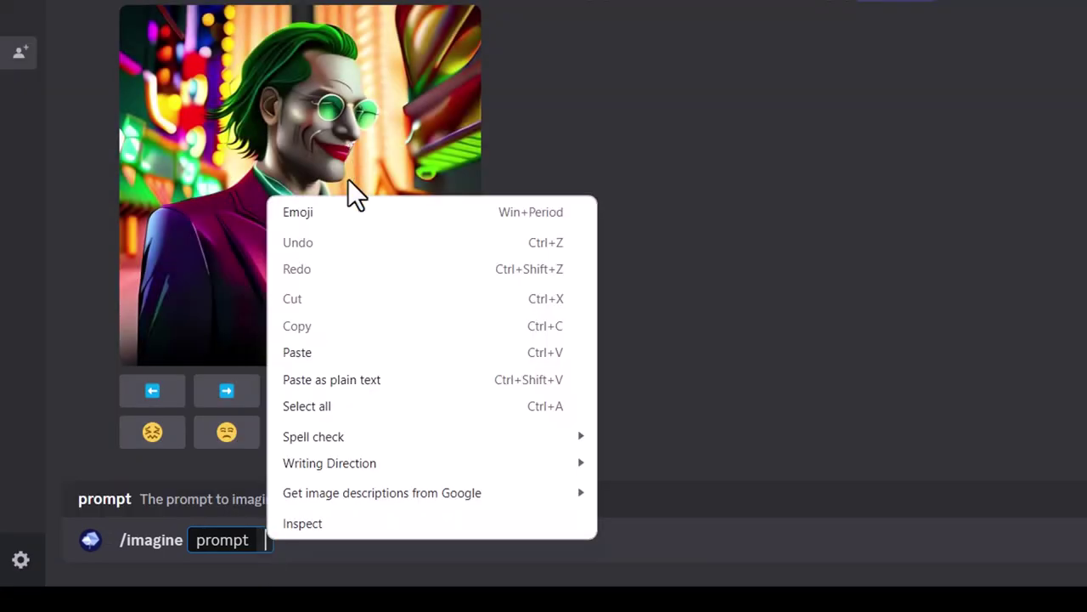
pyautogui.click(322, 352)
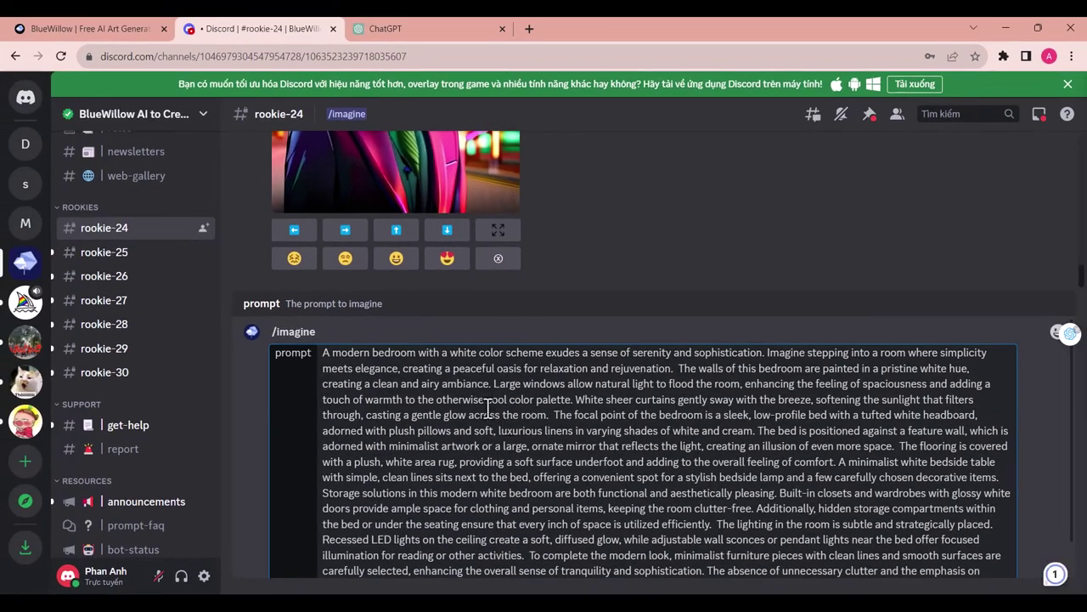
pyautogui.scroll(-1, 515, 432)
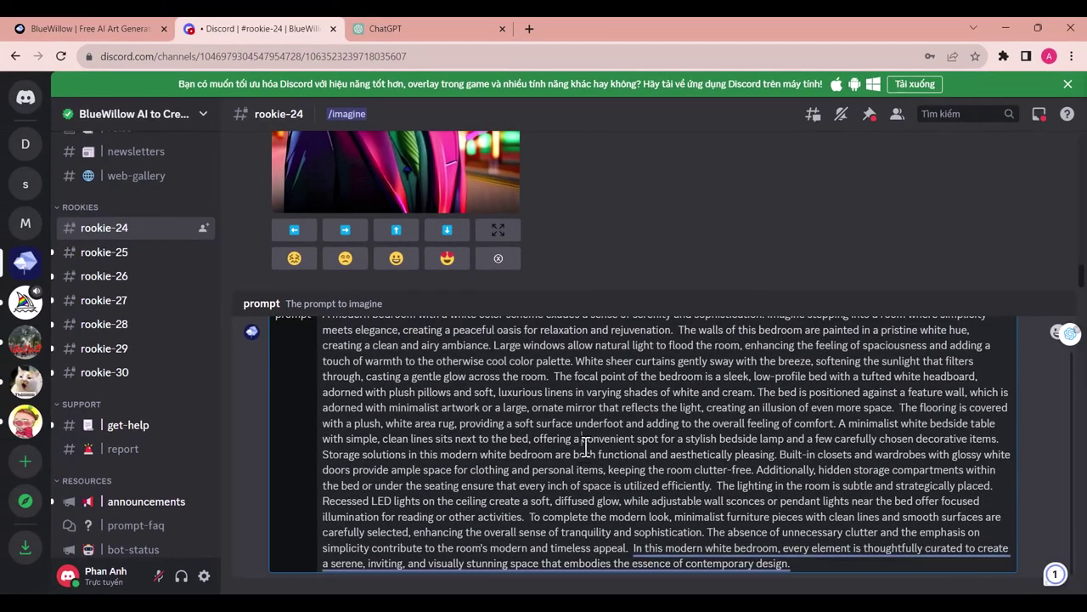
pyautogui.press('Return')
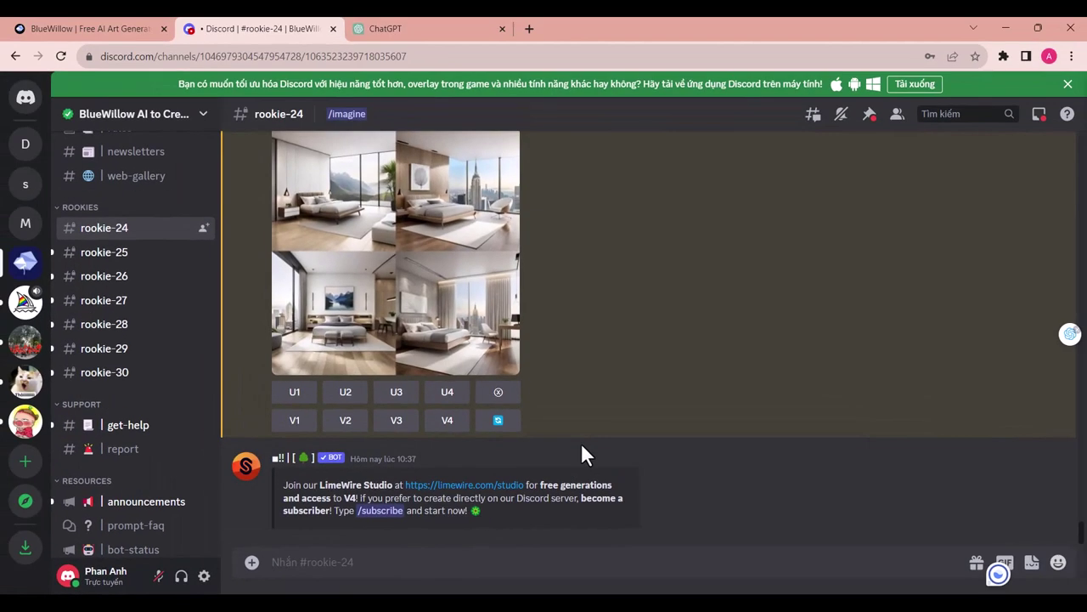
# - Browse the rookie-24 messages, comparing the generated bedroom result and its prompt with other members' image posts
pyautogui.scroll(3, 596, 343)
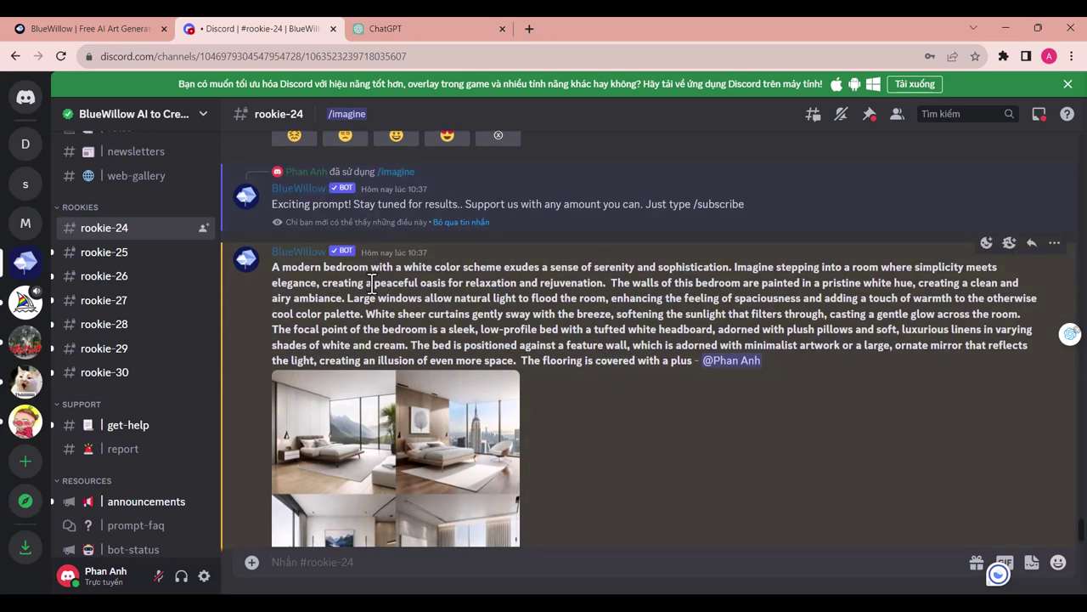
pyautogui.moveTo(371, 283); pyautogui.dragTo(633, 314)
pyautogui.scroll(8, 509, 281)
pyautogui.scroll(-2, 510, 276)
pyautogui.scroll(4, 510, 274)
pyautogui.scroll(-5, 510, 274)
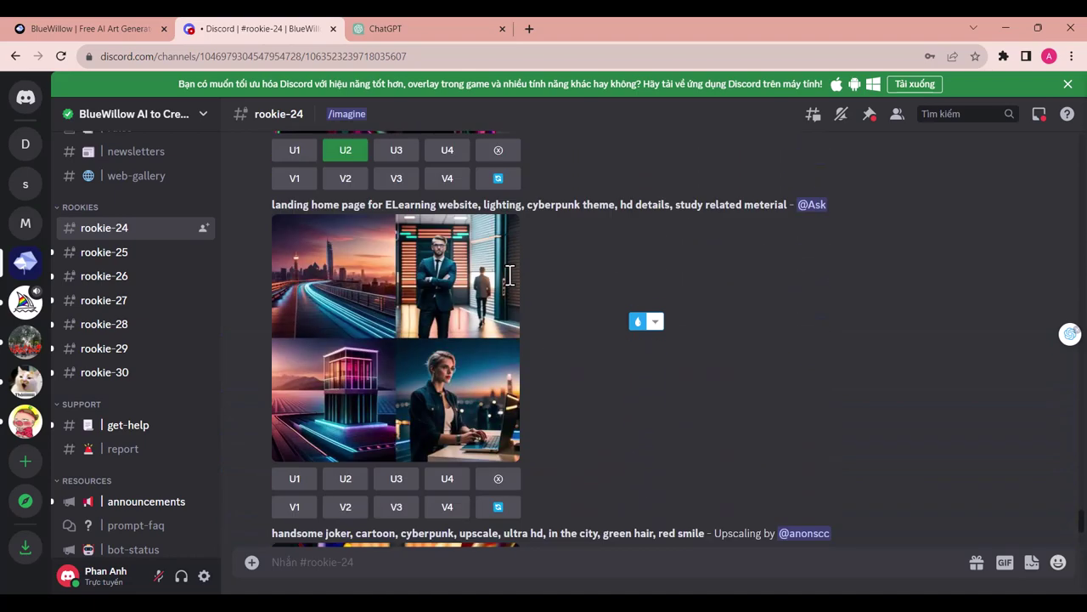
pyautogui.scroll(-5, 509, 274)
pyautogui.scroll(6, 510, 274)
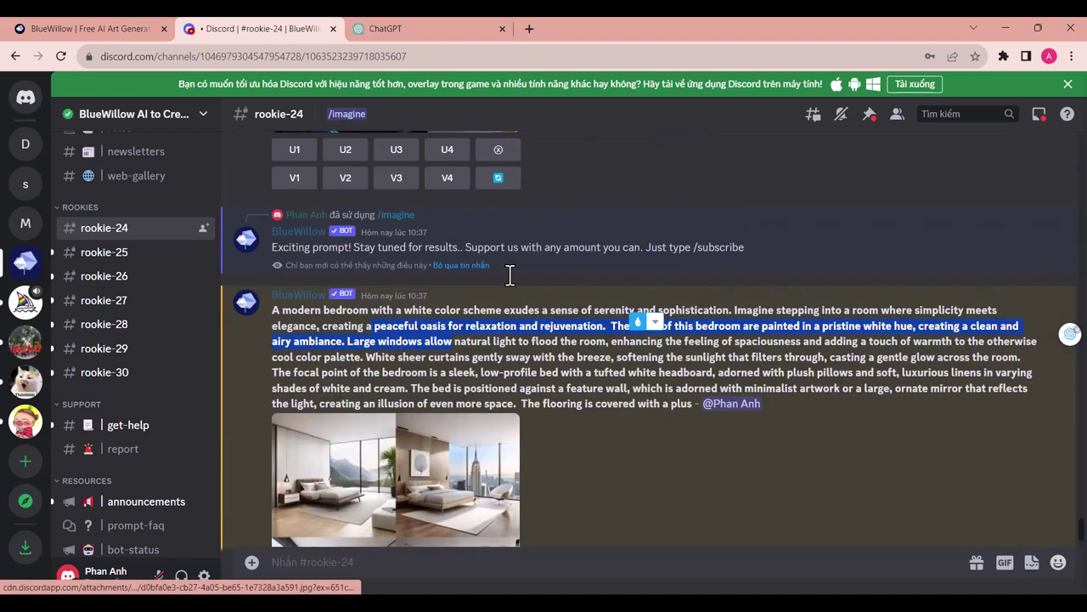
pyautogui.scroll(7, 537, 204)
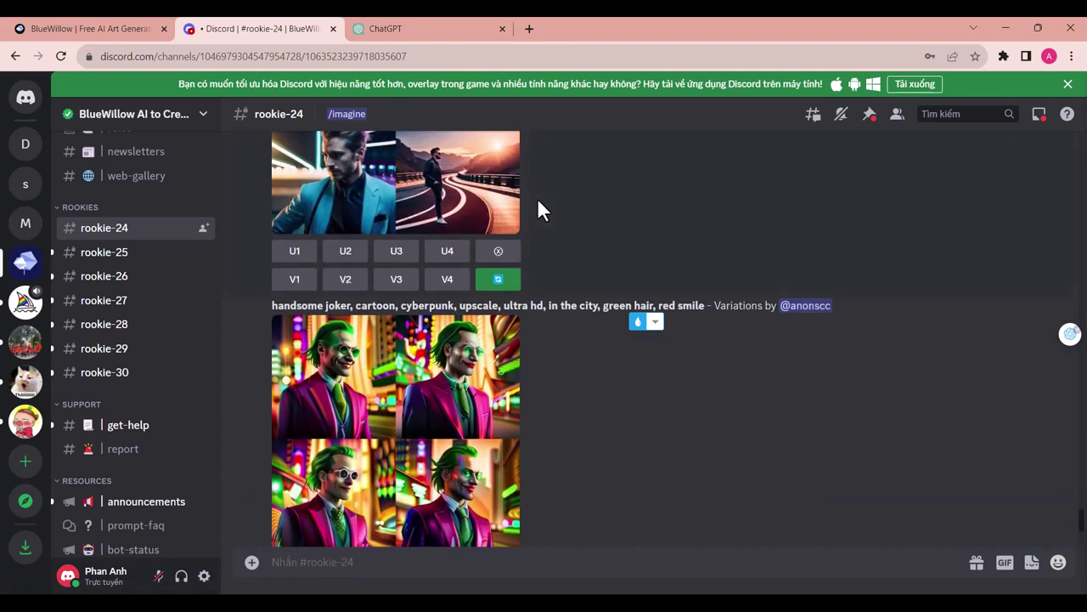
pyautogui.scroll(1, 538, 204)
pyautogui.scroll(-3, 539, 204)
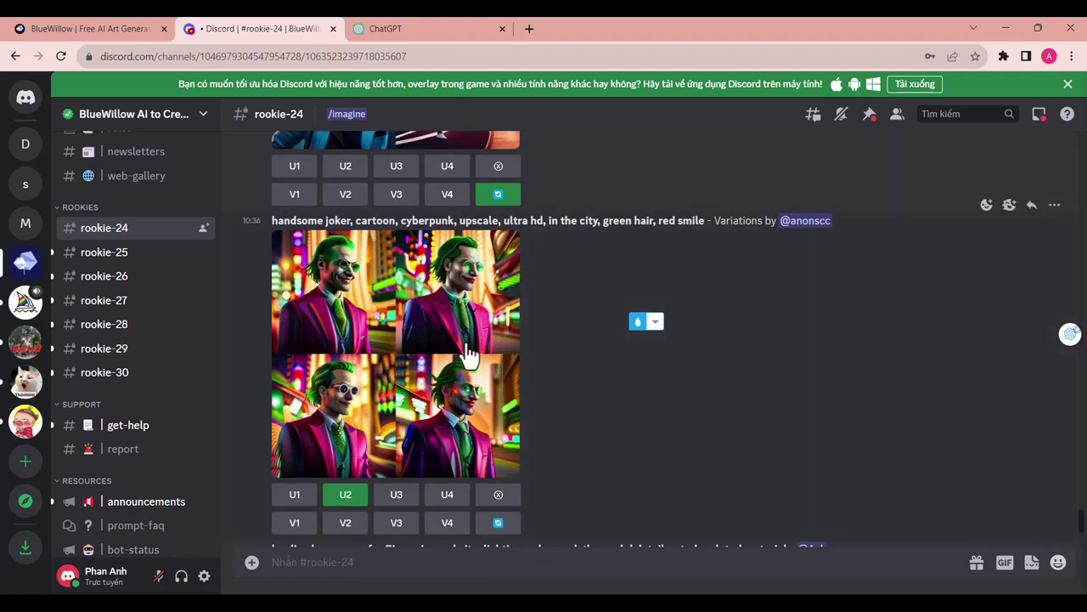
pyautogui.scroll(-10, 468, 360)
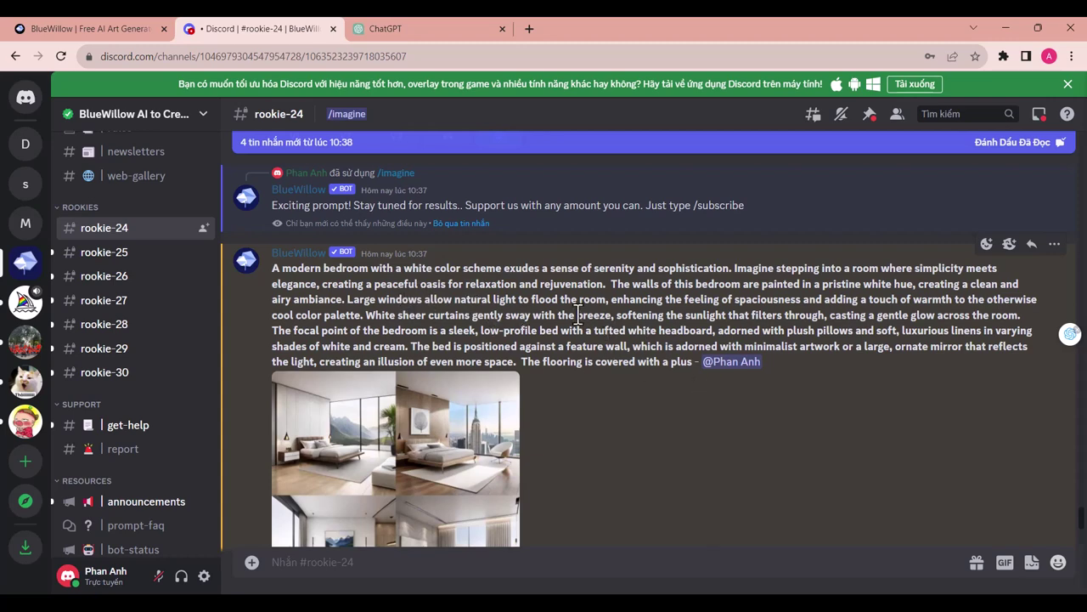
# - Examine the account mention at the end of the bedroom prompt and the four generated bedroom images
pyautogui.tripleClick(348, 292)
pyautogui.click(790, 364)
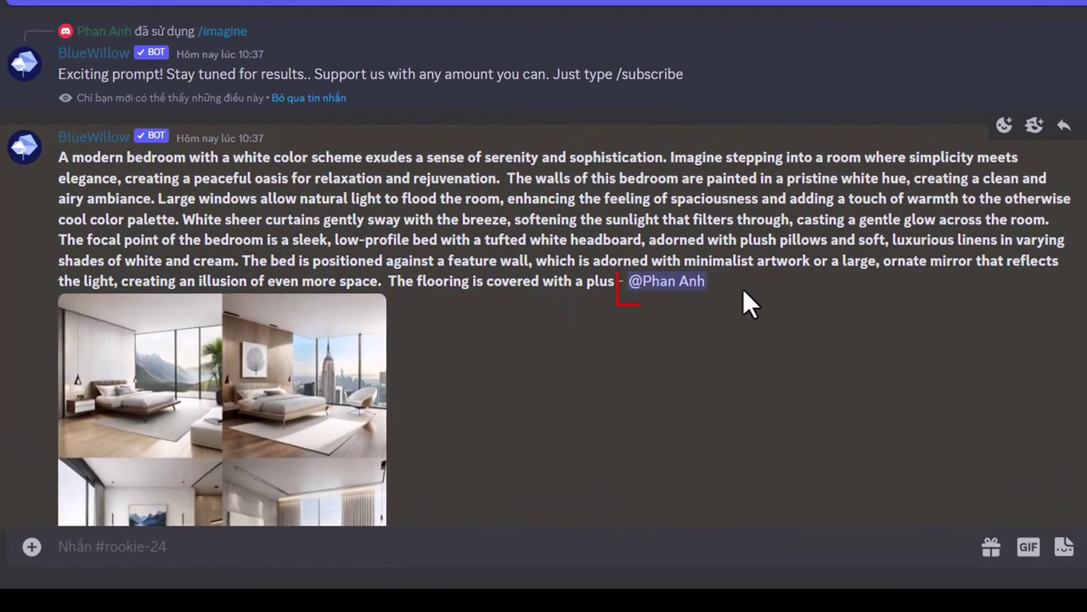
pyautogui.moveTo(720, 287); pyautogui.dragTo(632, 289)
pyautogui.moveTo(732, 284); pyautogui.dragTo(622, 287)
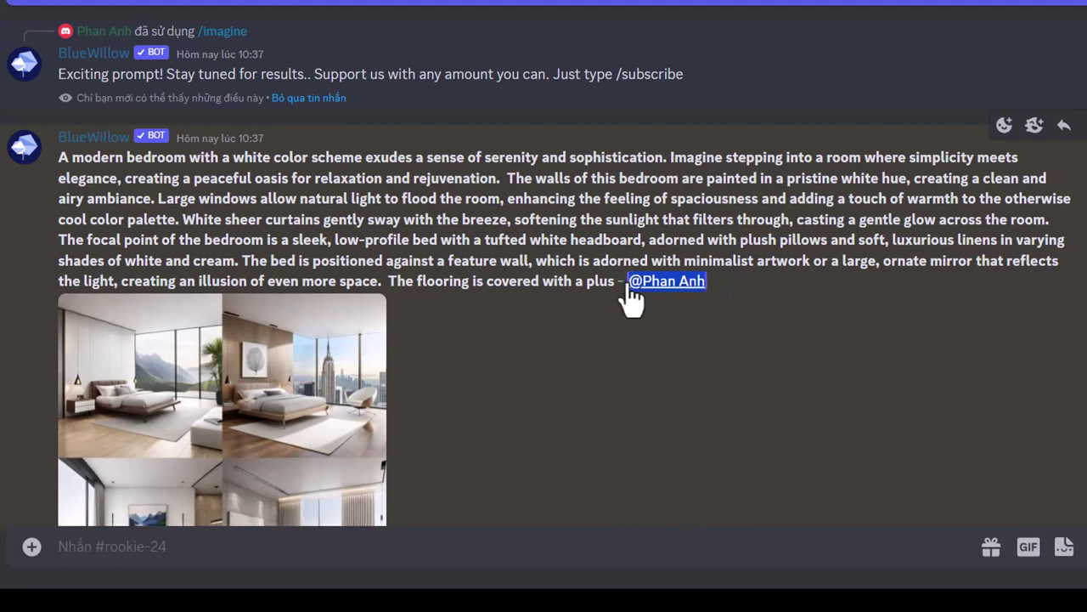
pyautogui.click(632, 297)
pyautogui.scroll(-1, 628, 305)
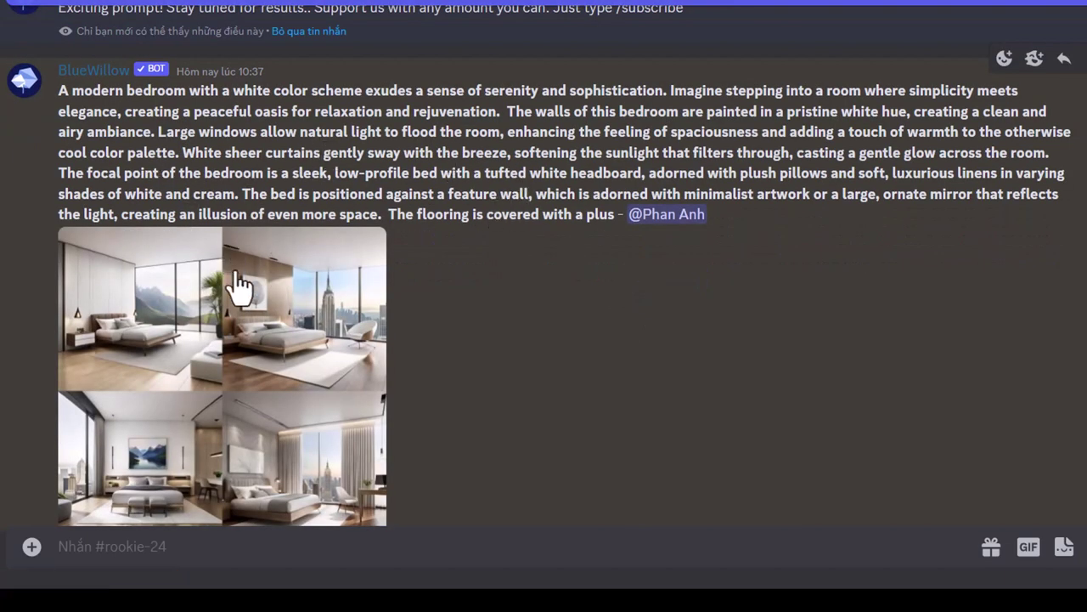
pyautogui.scroll(-10, 567, 357)
pyautogui.scroll(15, 568, 357)
pyautogui.scroll(-2, 568, 359)
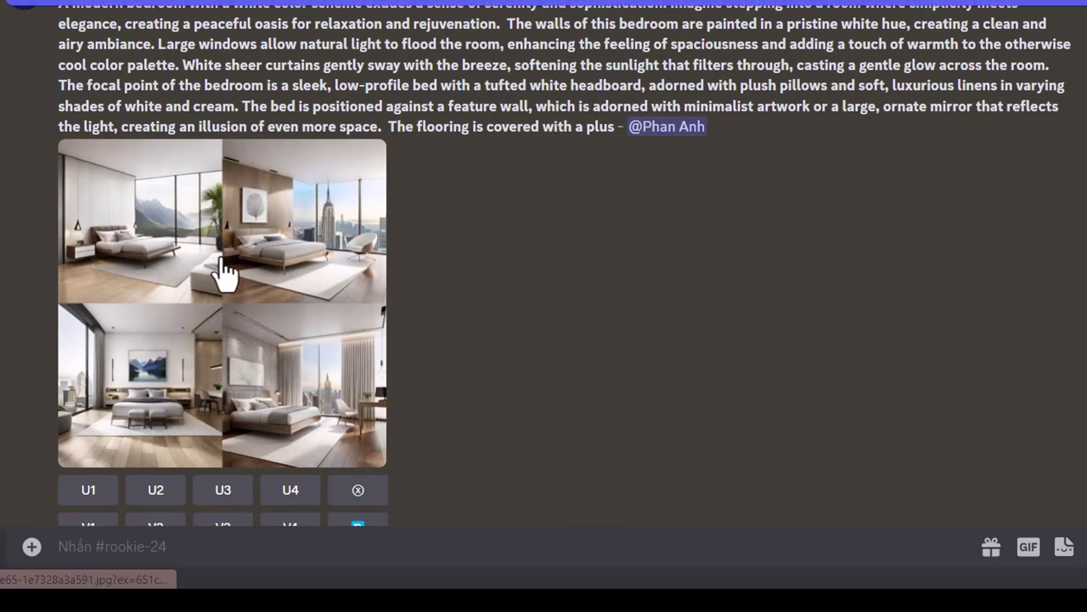
pyautogui.scroll(-2, 226, 272)
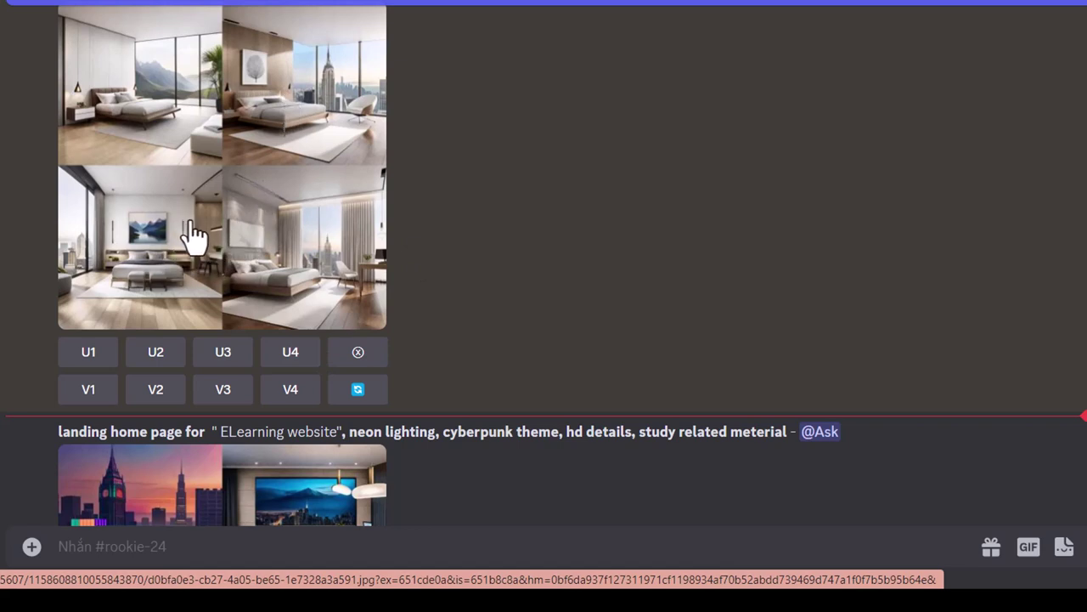
# - Upscale the third bedroom image and locate BlueWillow's upscaled result in the channel
pyautogui.click(224, 353)
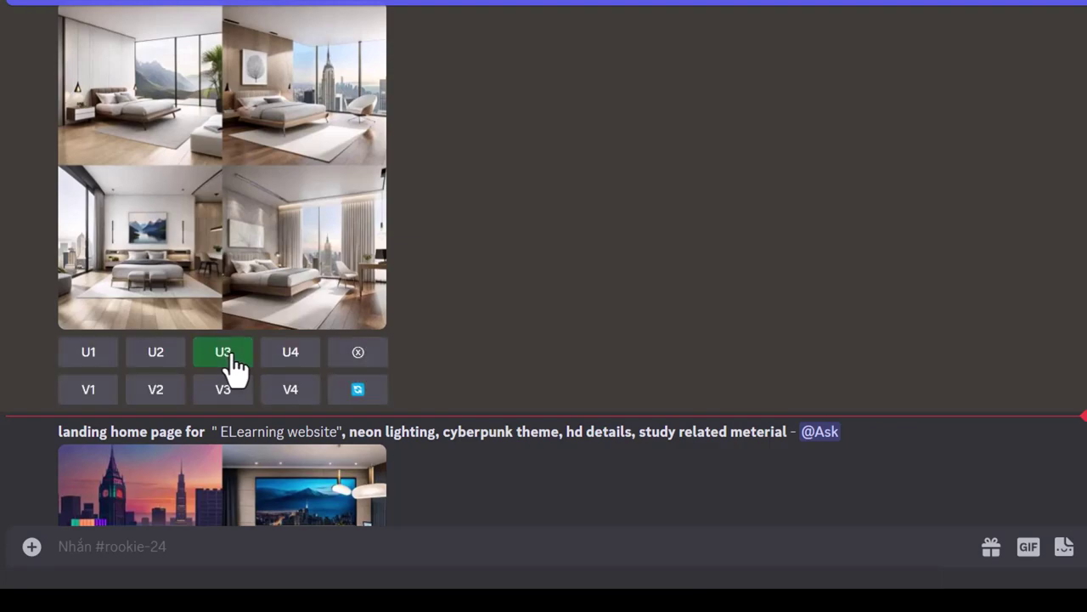
pyautogui.scroll(-15, 236, 370)
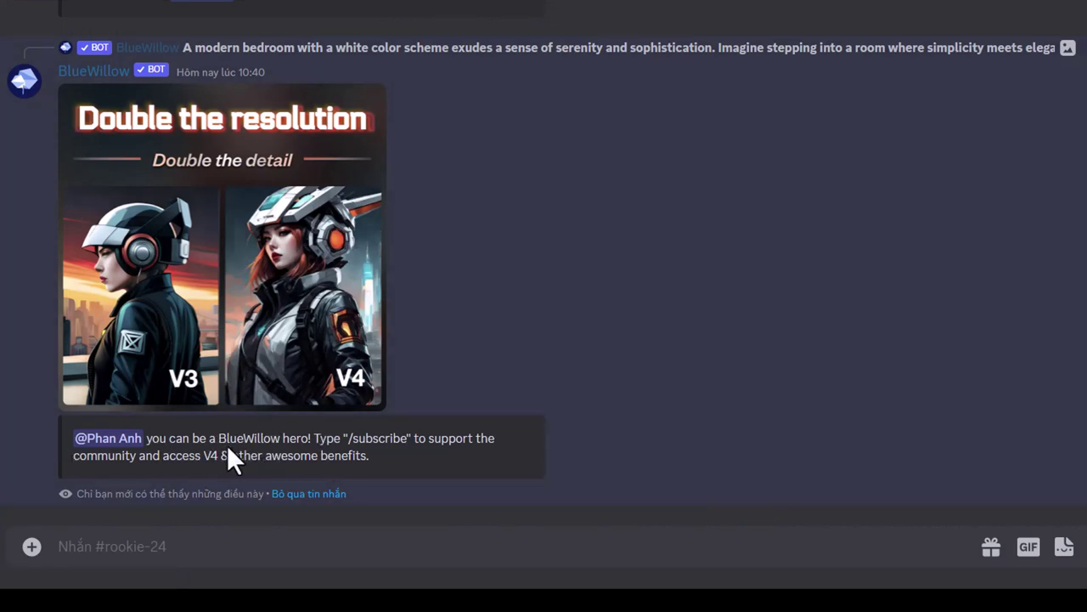
pyautogui.scroll(-5, 395, 298)
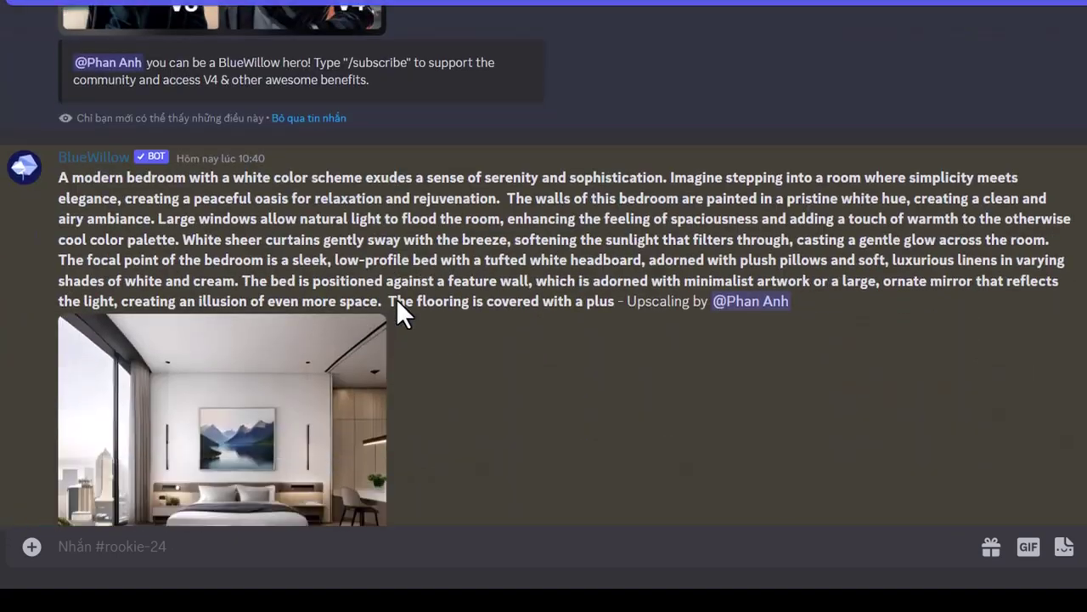
# - Examine the upscaled bedroom post, including its account mention, the image and the options below it
pyautogui.scroll(3, 396, 298)
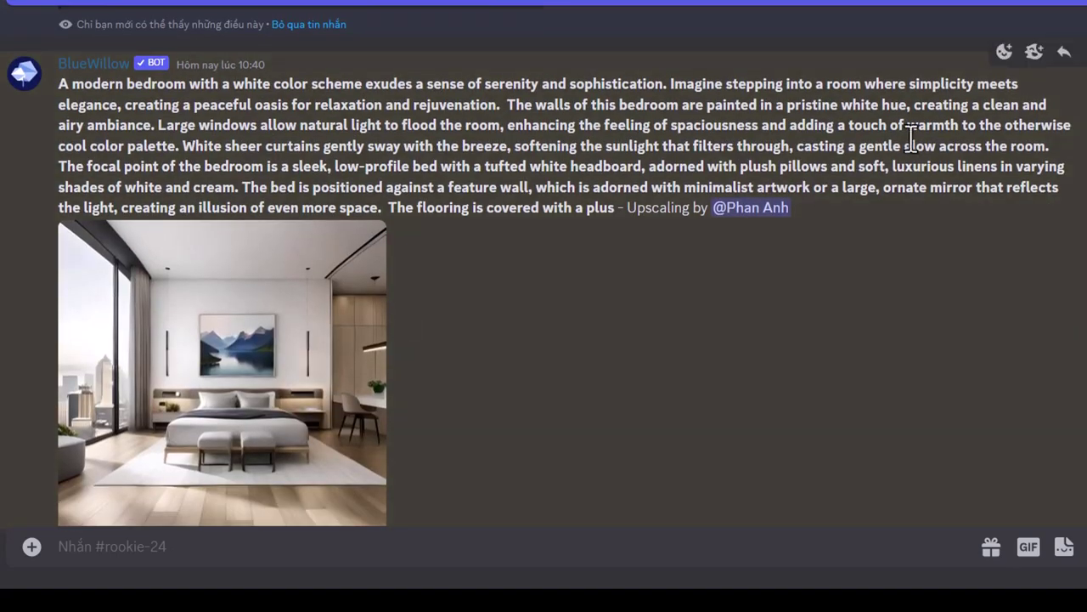
pyautogui.moveTo(796, 206); pyautogui.dragTo(705, 208)
pyautogui.click(389, 215)
pyautogui.scroll(-2, 388, 214)
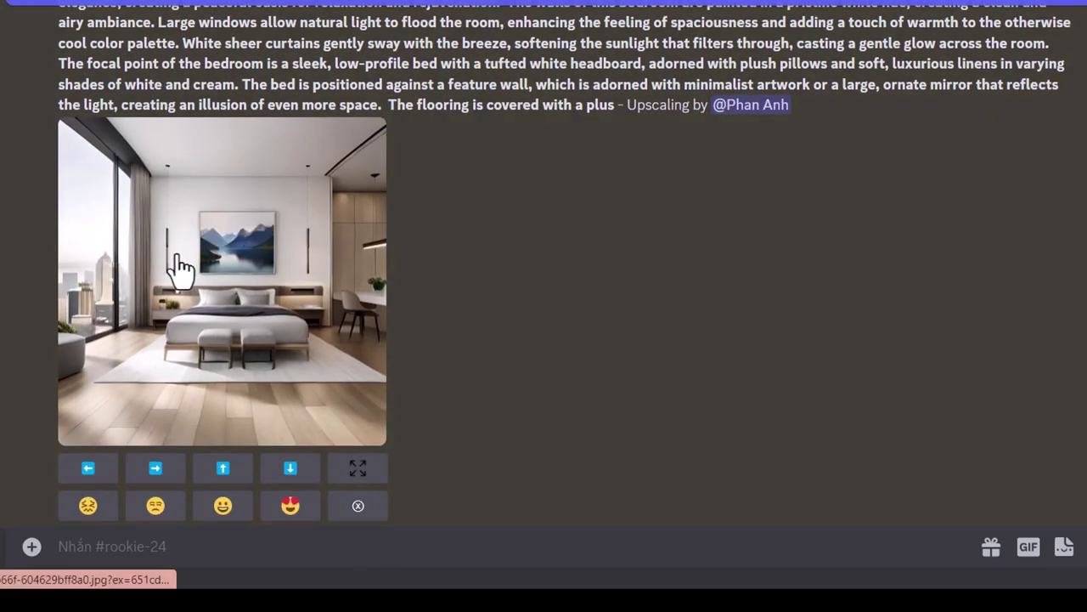
pyautogui.scroll(1, 178, 263)
pyautogui.scroll(-1, 128, 272)
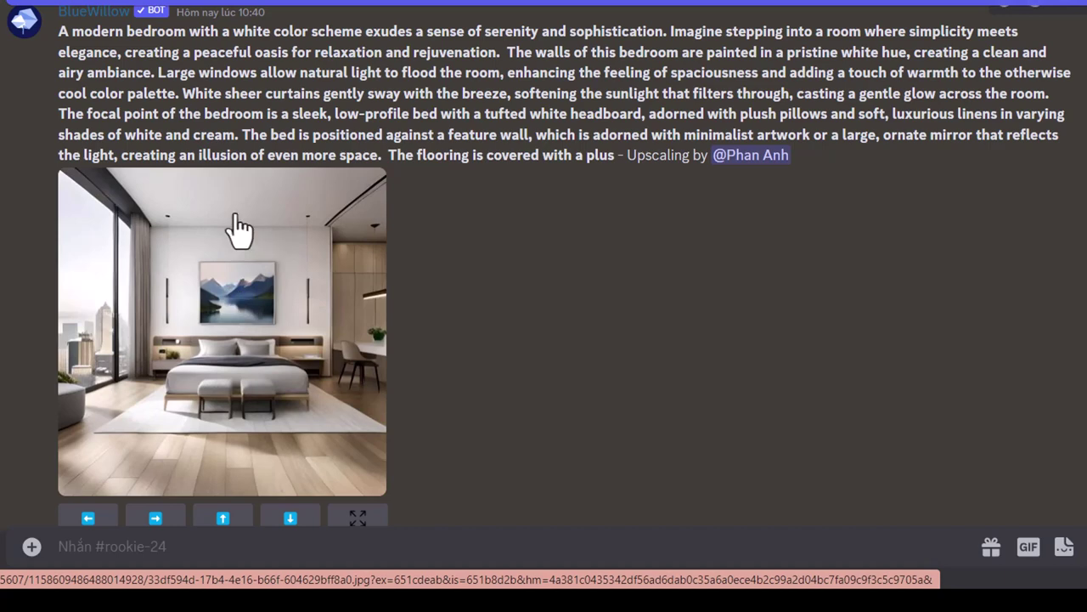
pyautogui.scroll(-1, 191, 338)
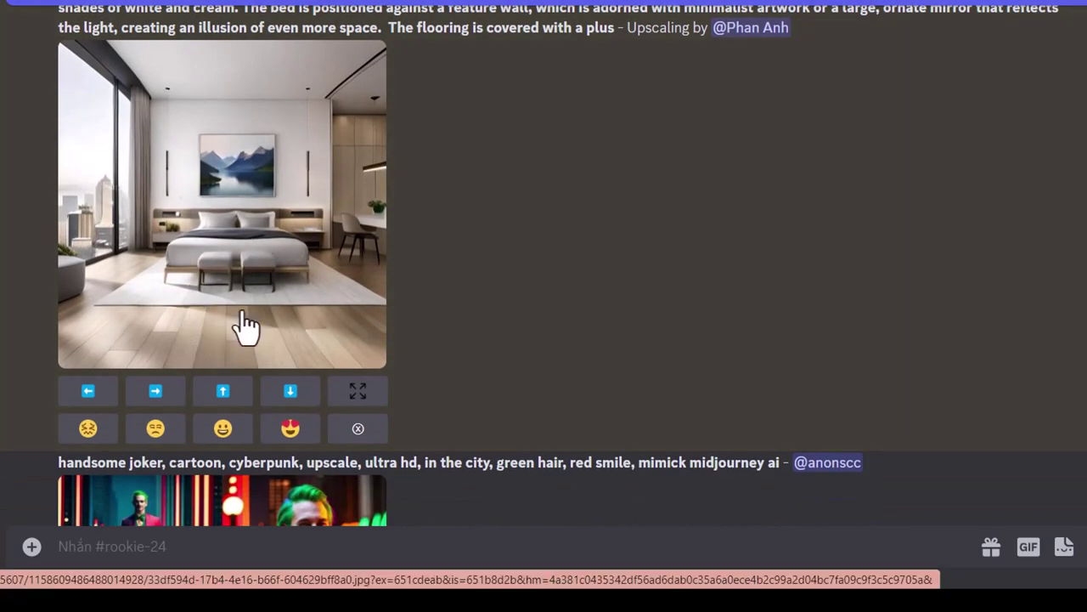
pyautogui.scroll(1, 243, 291)
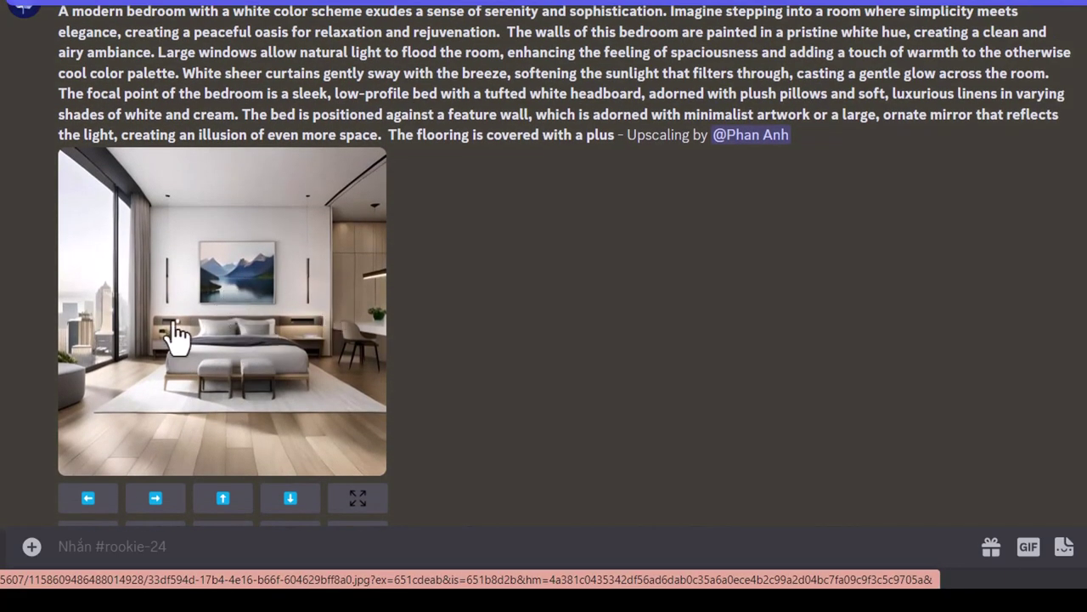
# - View the upscaled bedroom image enlarged and at full size in its own browser tab, closing that tab when done
pyautogui.click(228, 263)
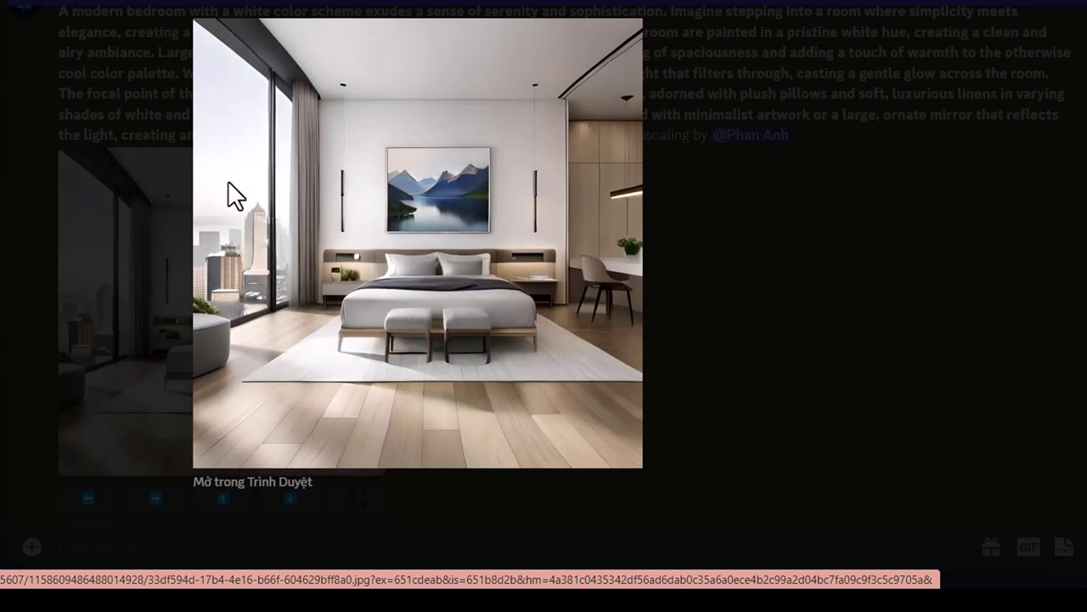
pyautogui.click(227, 486)
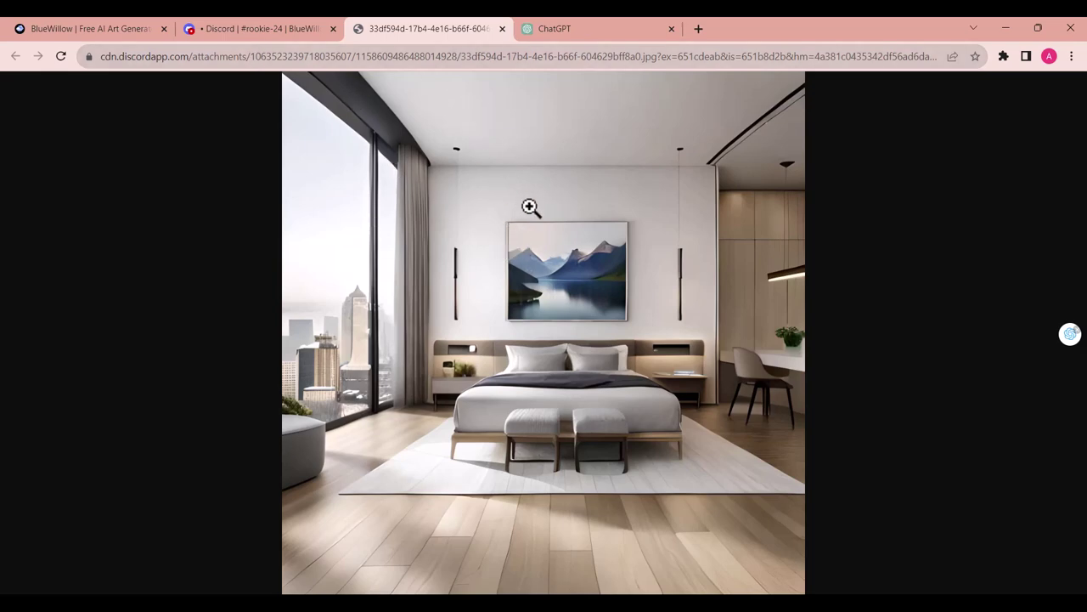
pyautogui.hotkey('ctrl', 'w')
# - Request variations of the first image in the original four-image bedroom result
pyautogui.scroll(10, 644, 299)
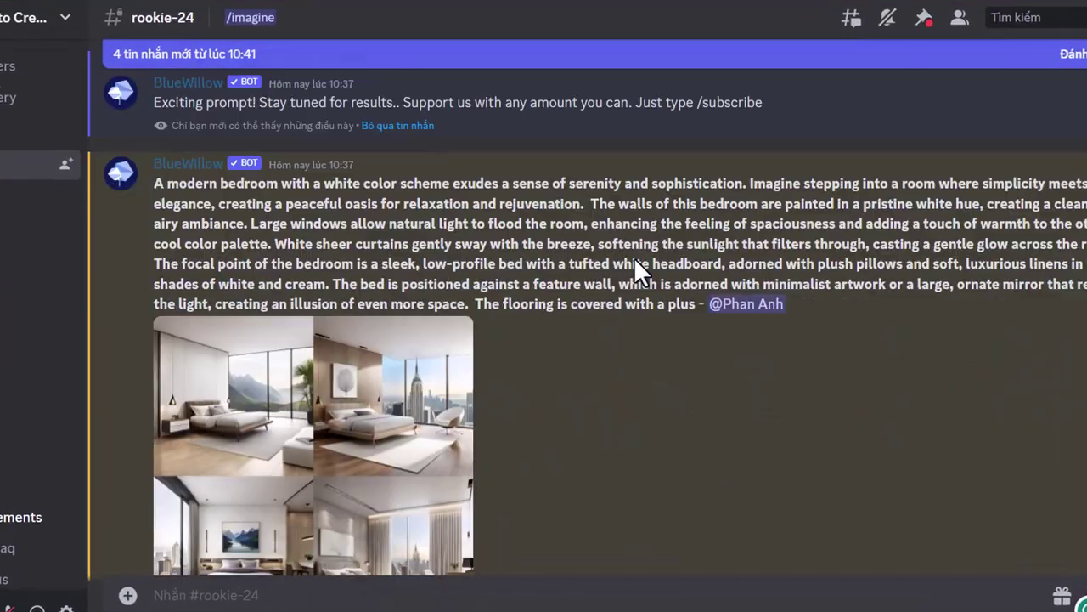
pyautogui.scroll(-3, 636, 263)
pyautogui.scroll(1, 520, 273)
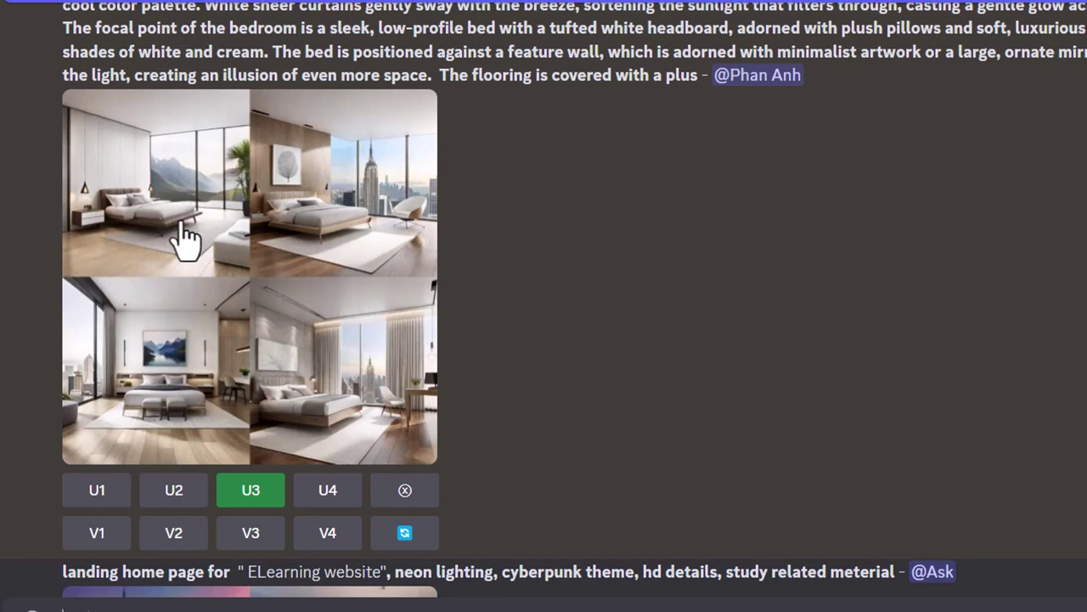
pyautogui.click(89, 544)
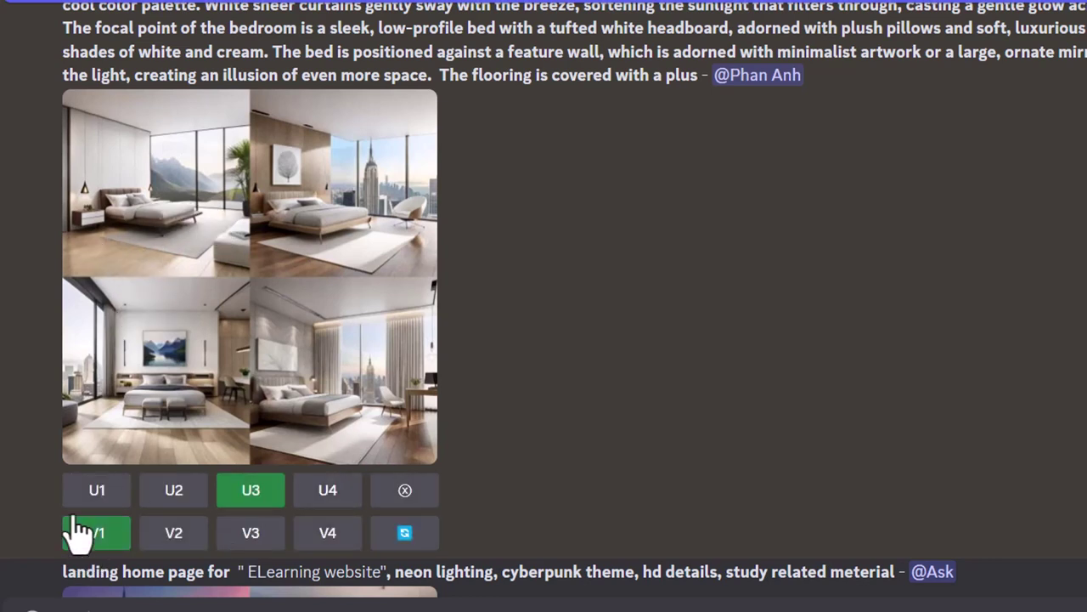
# - Locate BlueWillow's variations of the first bedroom image in the channel and examine the four new images
pyautogui.scroll(-20, 582, 476)
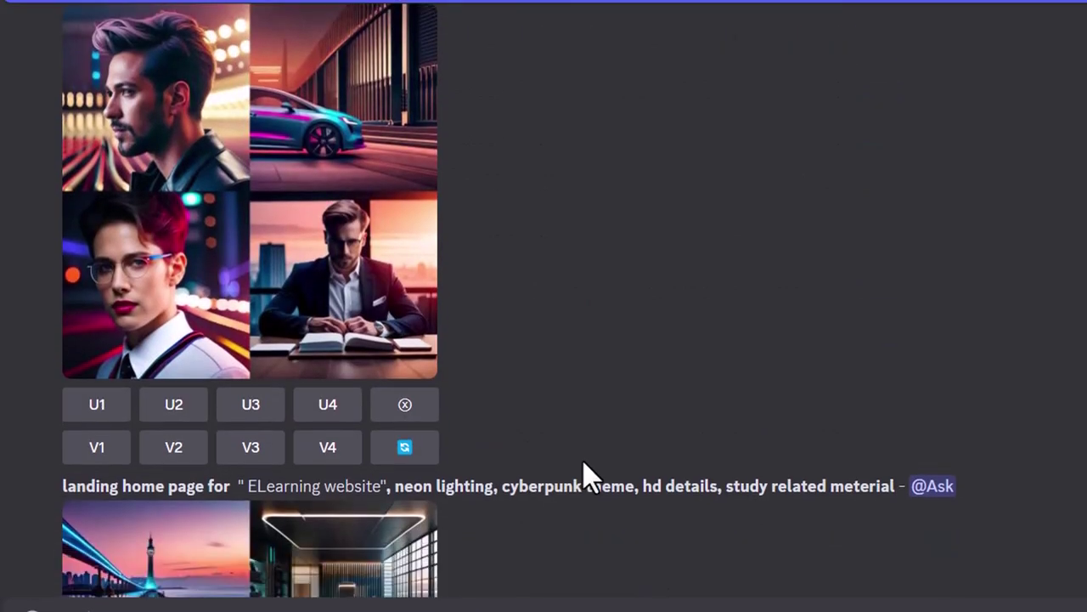
pyautogui.scroll(-15, 589, 478)
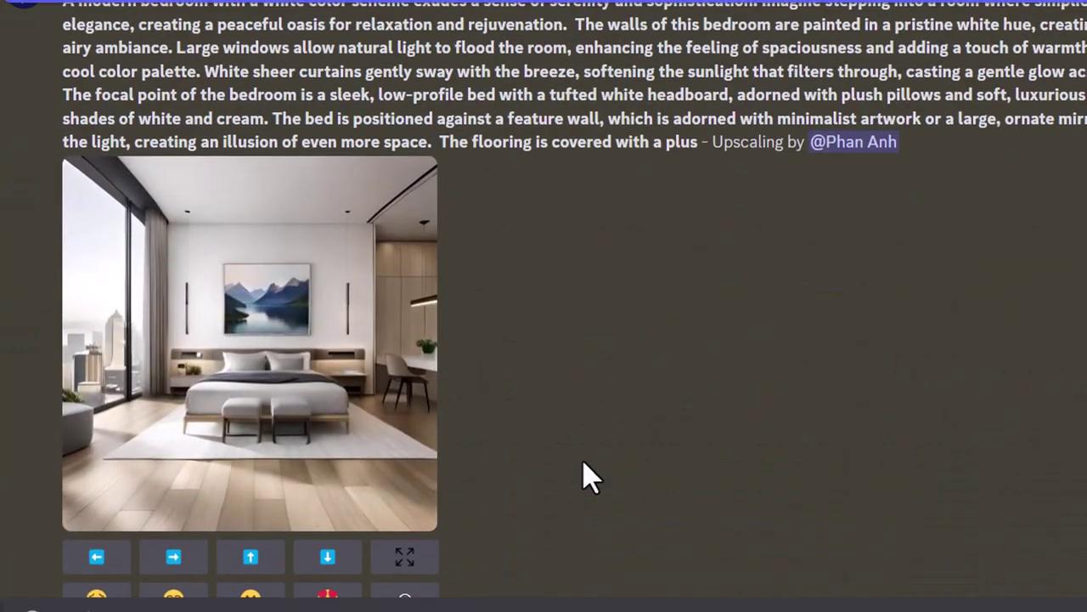
pyautogui.scroll(-5, 584, 463)
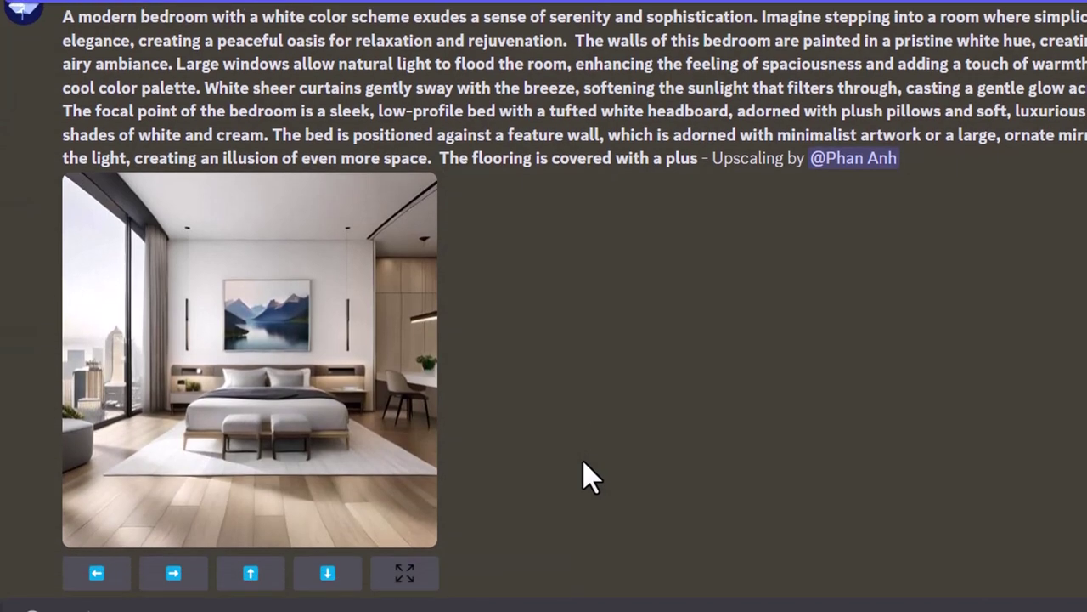
pyautogui.scroll(-20, 583, 464)
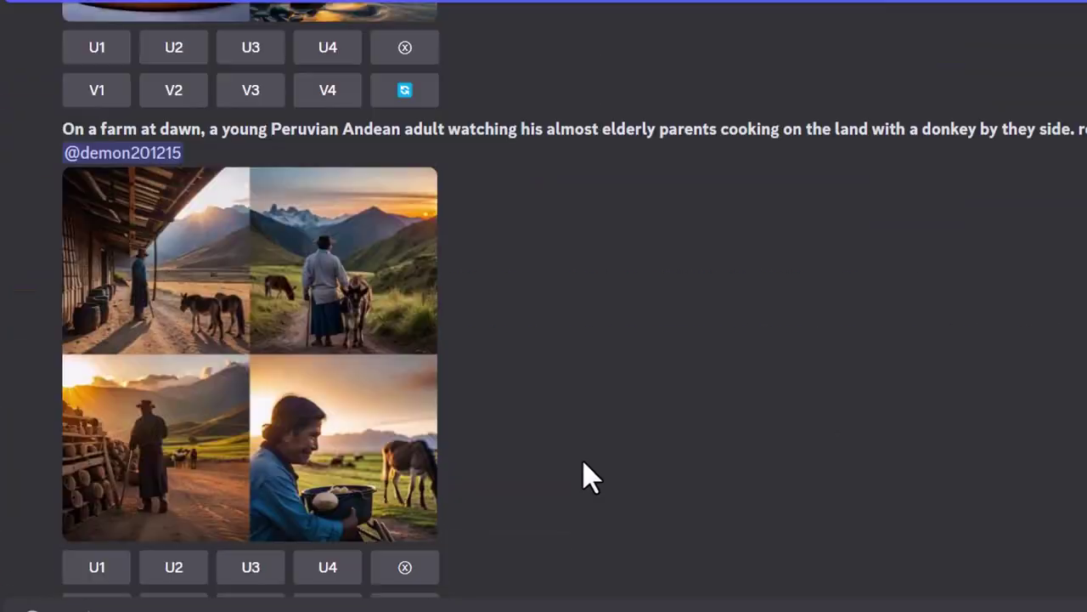
pyautogui.scroll(-15, 584, 464)
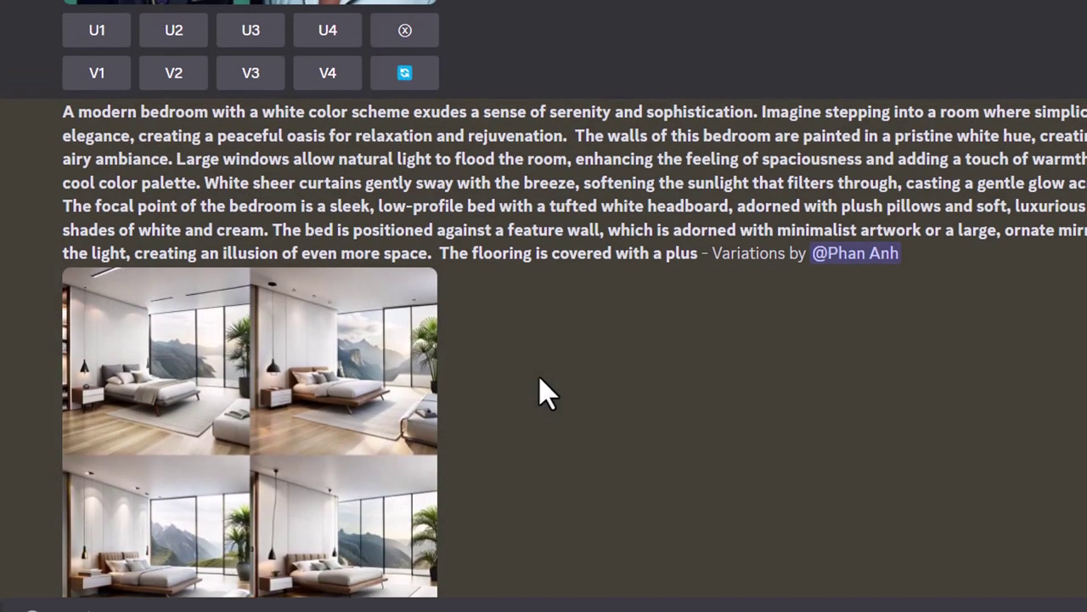
pyautogui.scroll(-2, 285, 421)
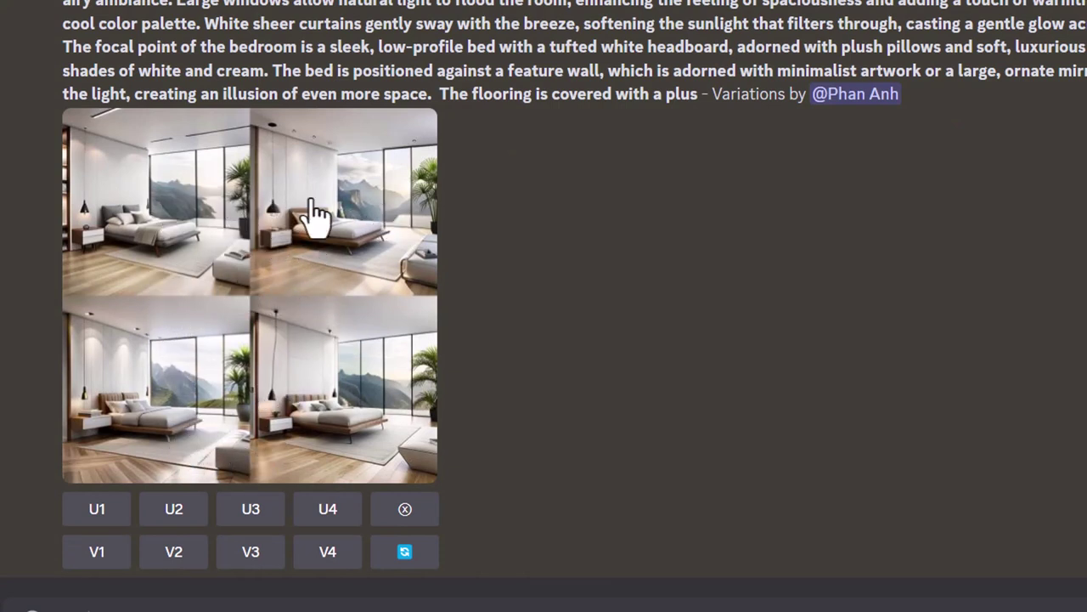
pyautogui.click(188, 232)
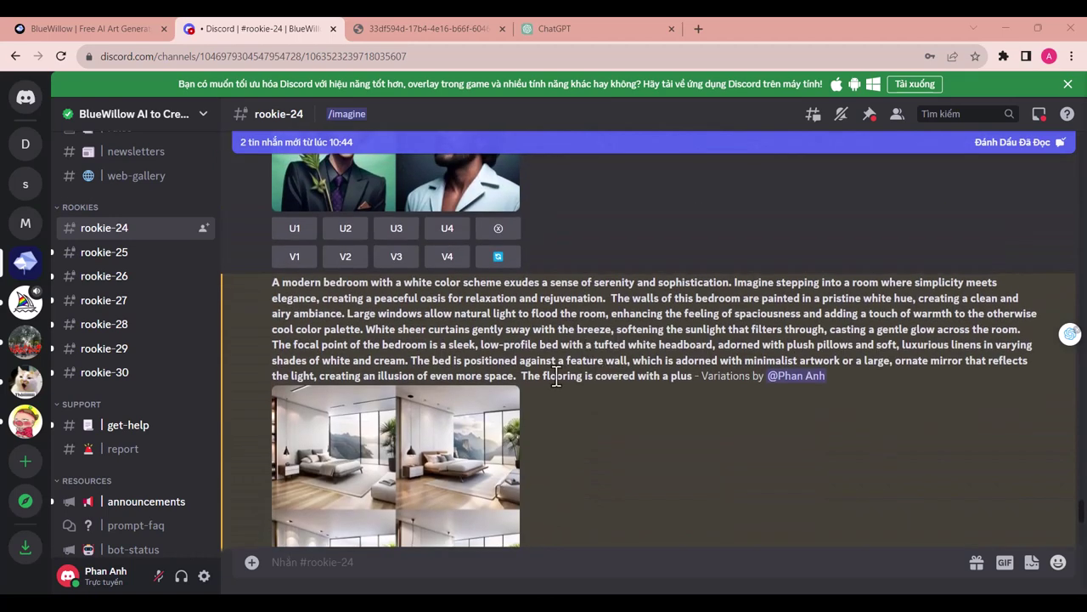
pyautogui.tripleClick(562, 346)
pyautogui.click(536, 330)
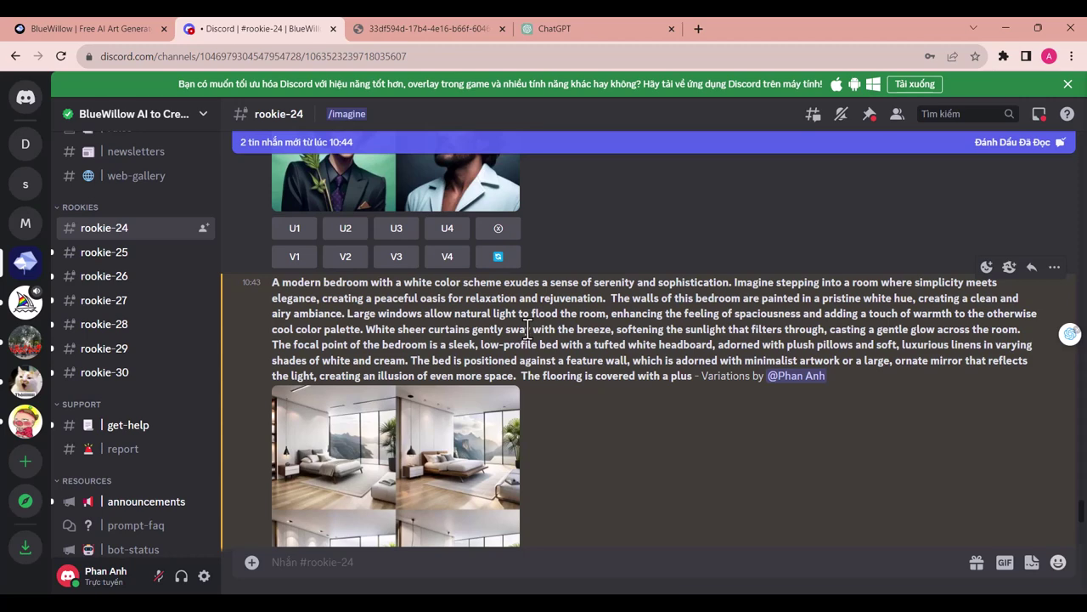
pyautogui.scroll(-5, 535, 338)
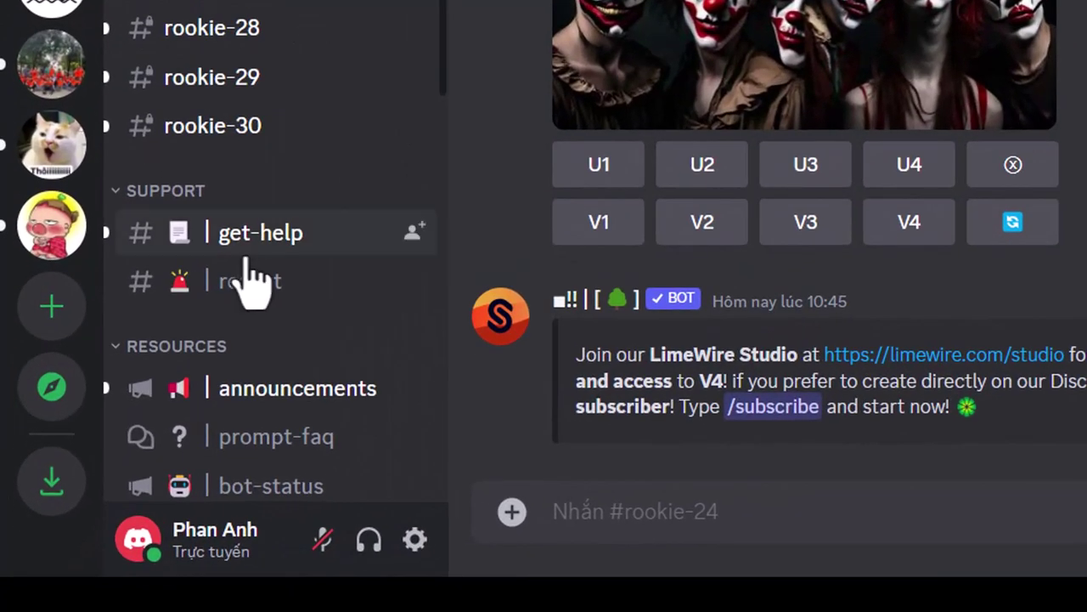
# - Create a custom Discord server for personal use with friends and name it serverDis
pyautogui.click(51, 310)
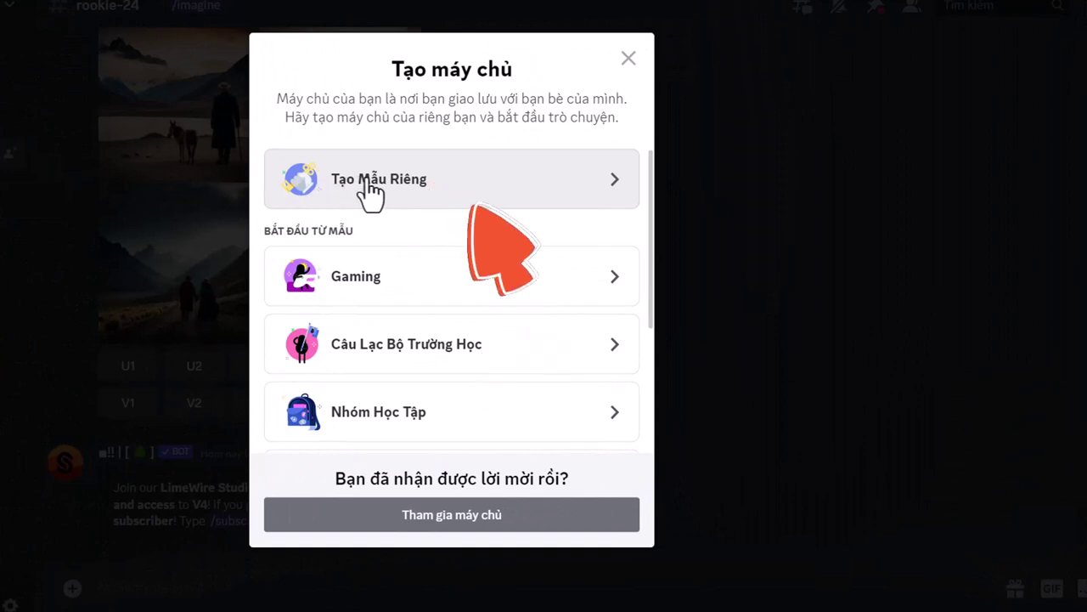
pyautogui.click(442, 180)
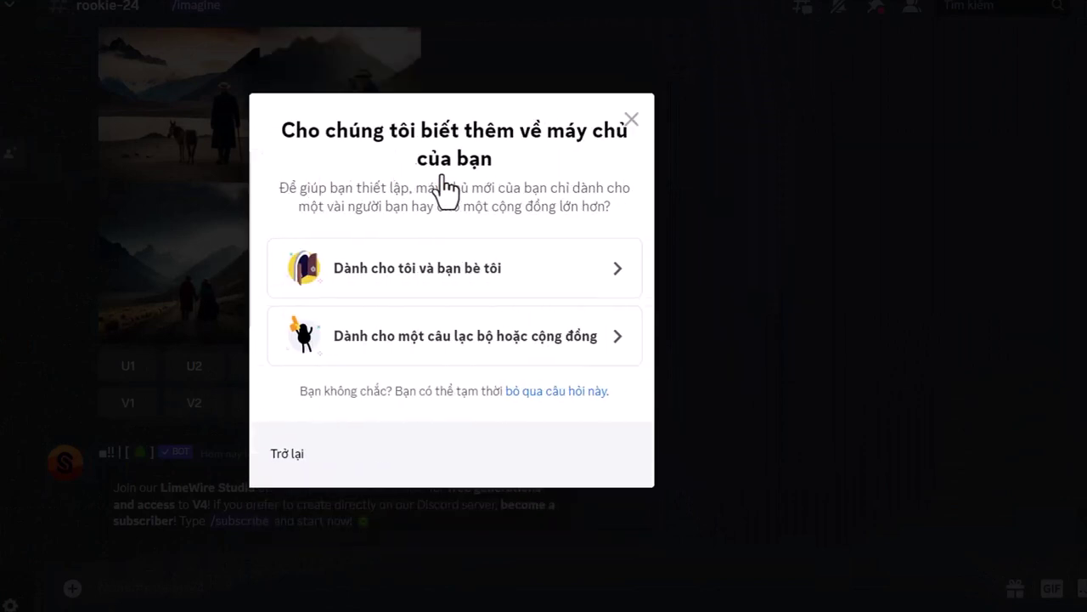
pyautogui.click(432, 286)
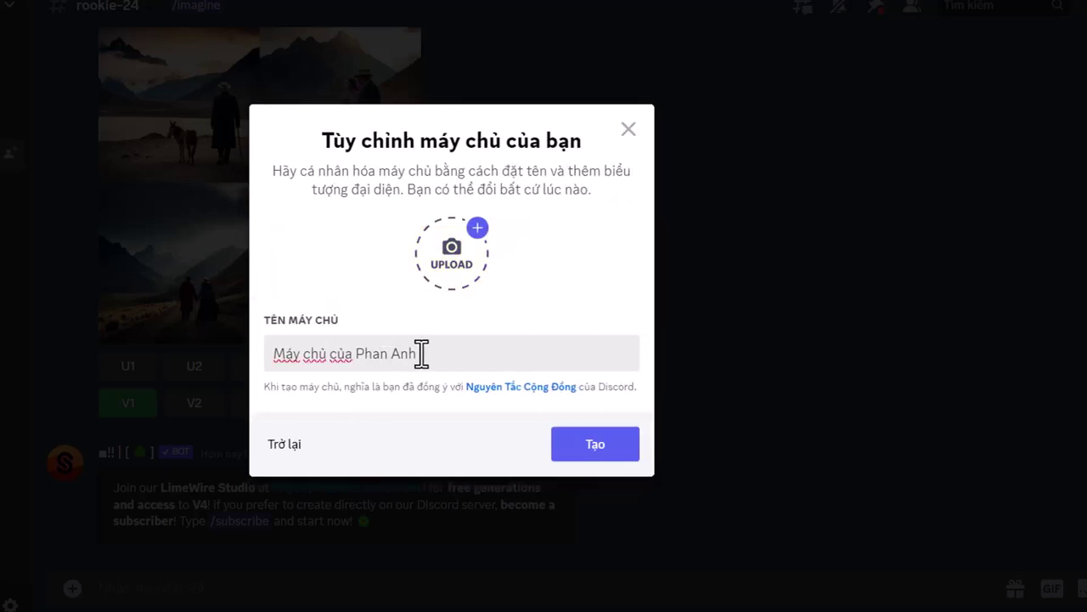
pyautogui.moveTo(429, 351); pyautogui.dragTo(279, 352)
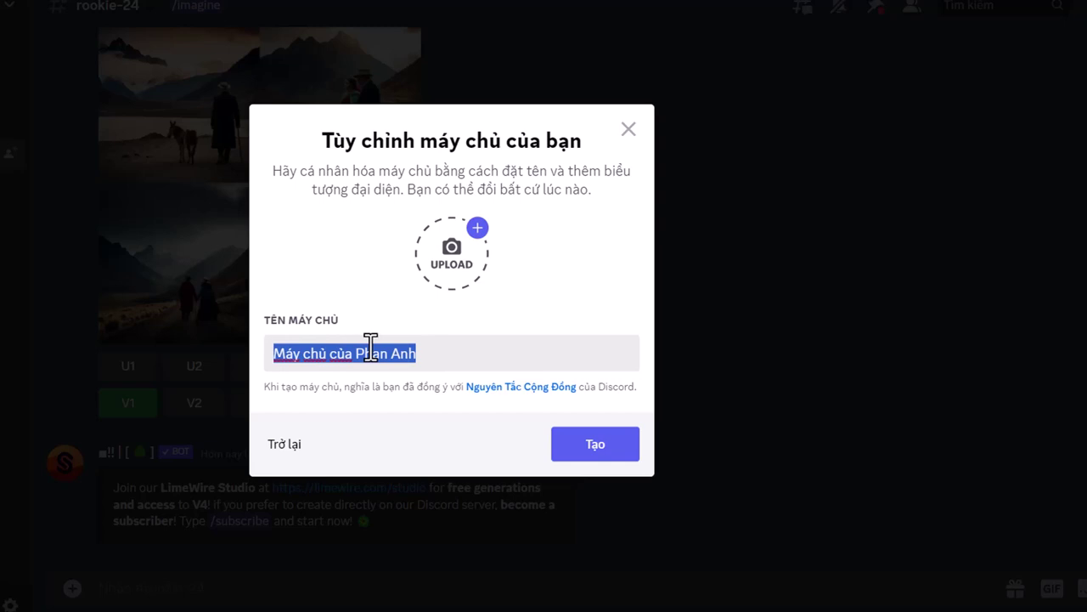
pyautogui.write('serverDis')
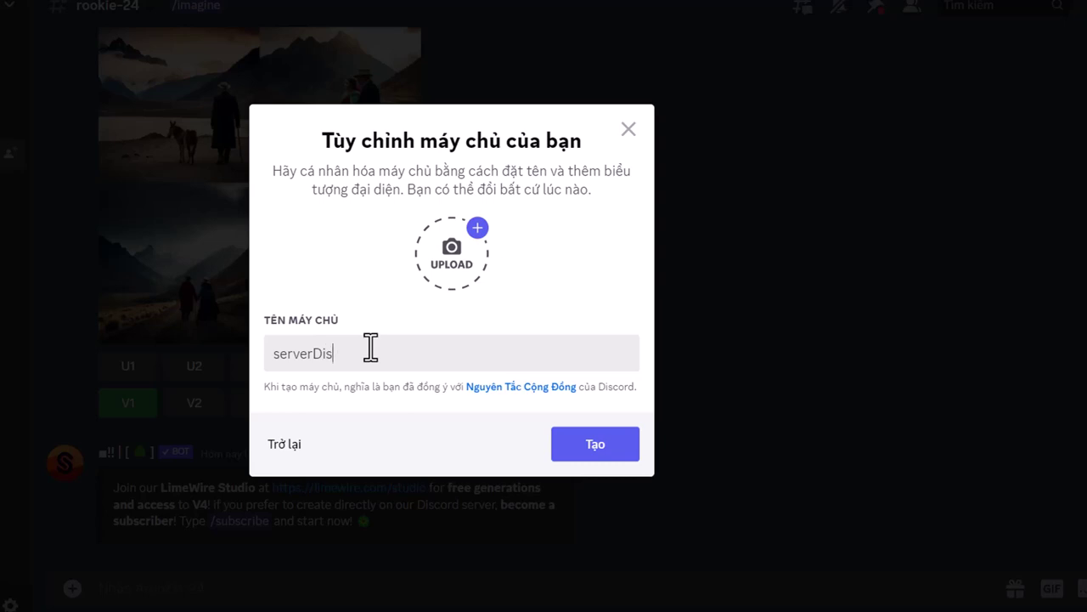
pyautogui.click(598, 452)
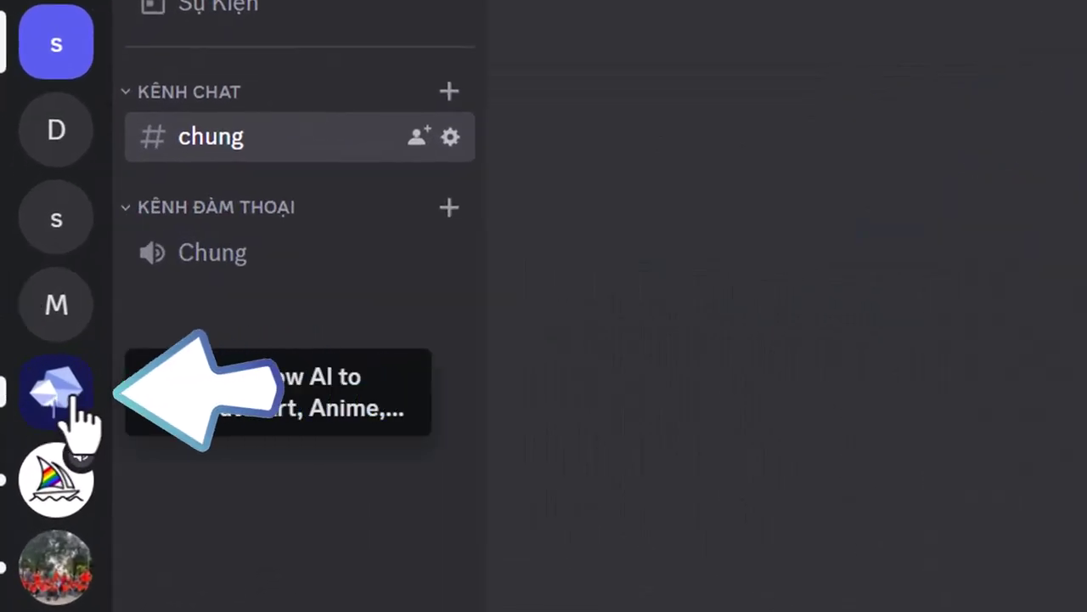
# - Return to the BlueWillow server, show its member list and open the BlueWillow bot's profile
pyautogui.click(58, 392)
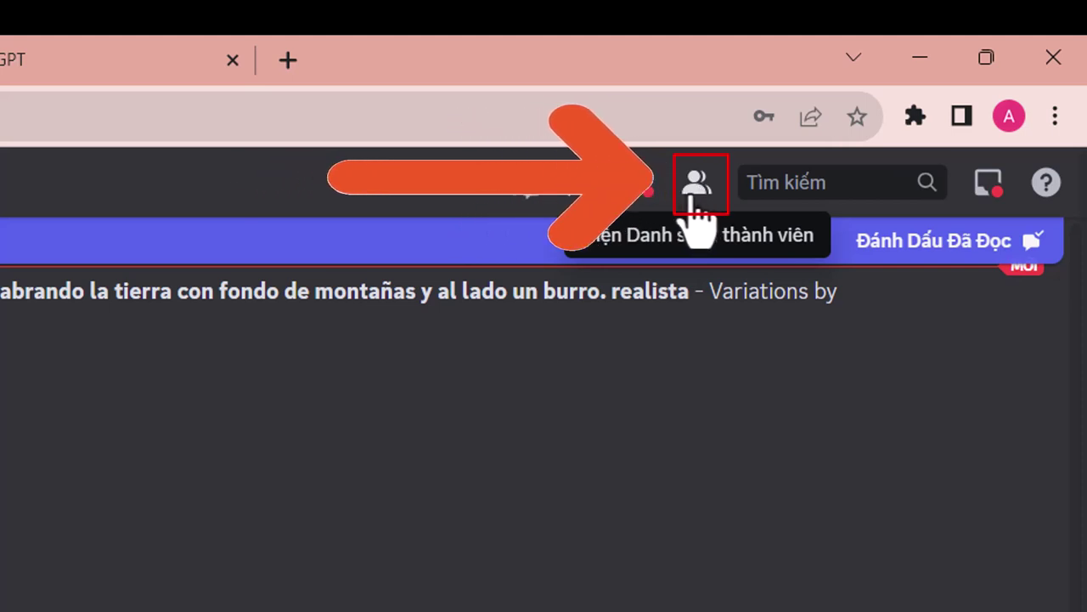
pyautogui.click(695, 189)
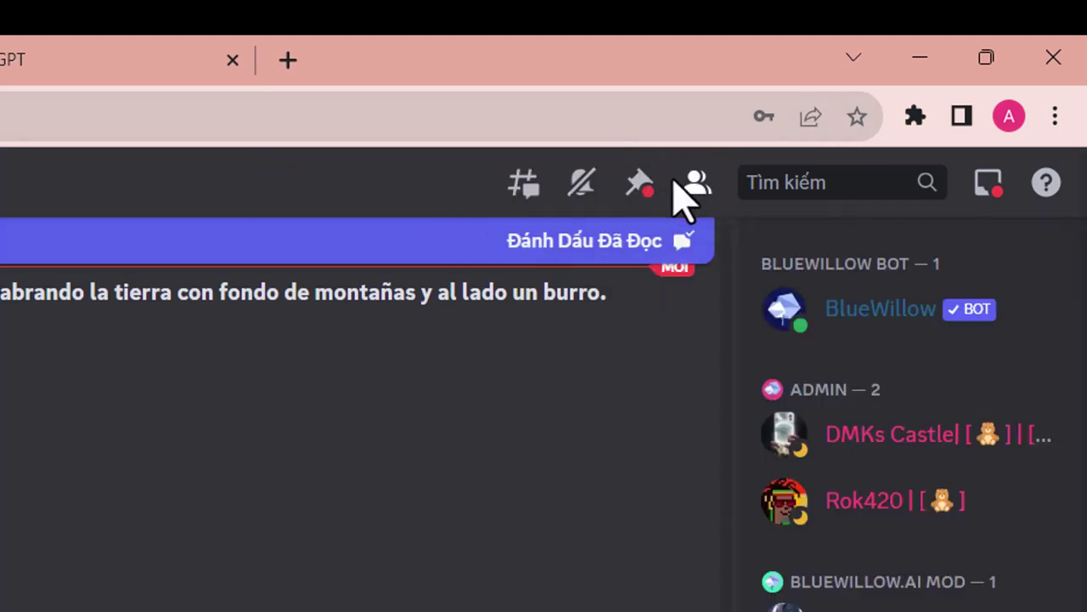
pyautogui.click(837, 321)
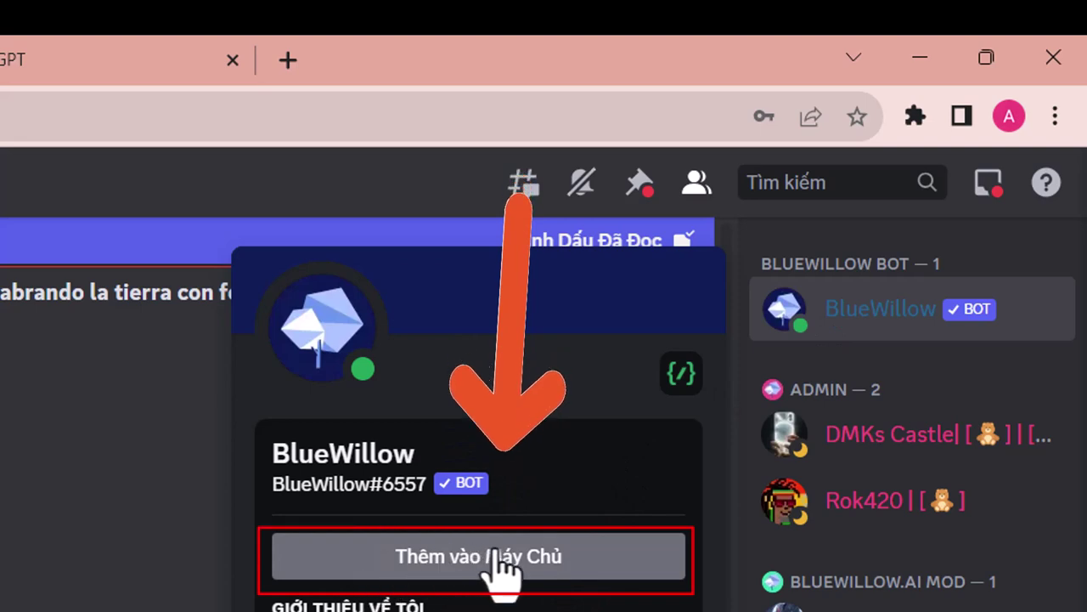
# - Add the BlueWillow bot to serverDis and approve all of its requested permissions
pyautogui.click(438, 557)
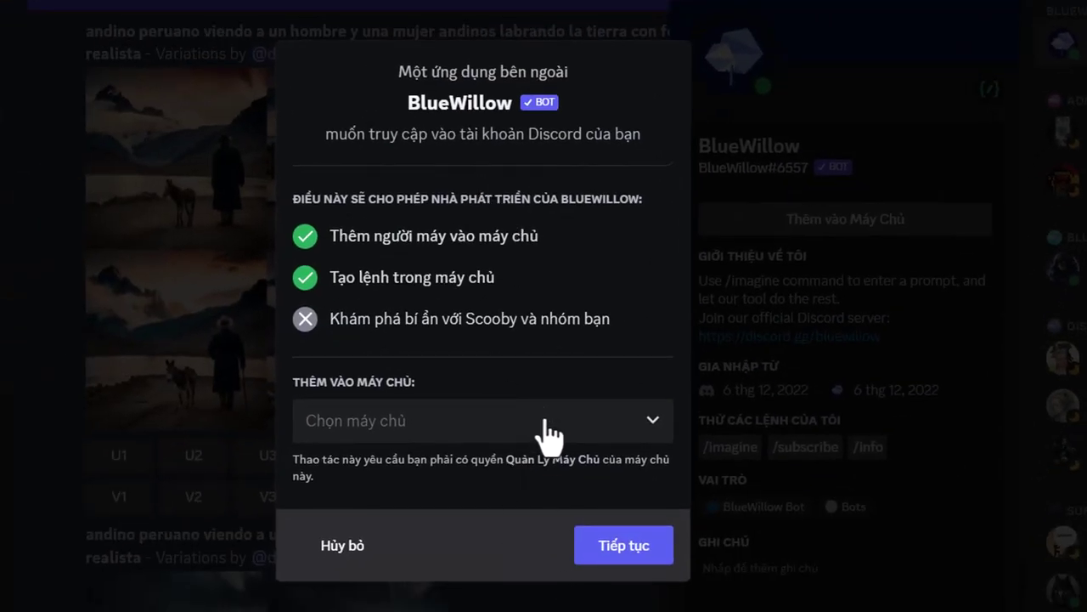
pyautogui.click(357, 429)
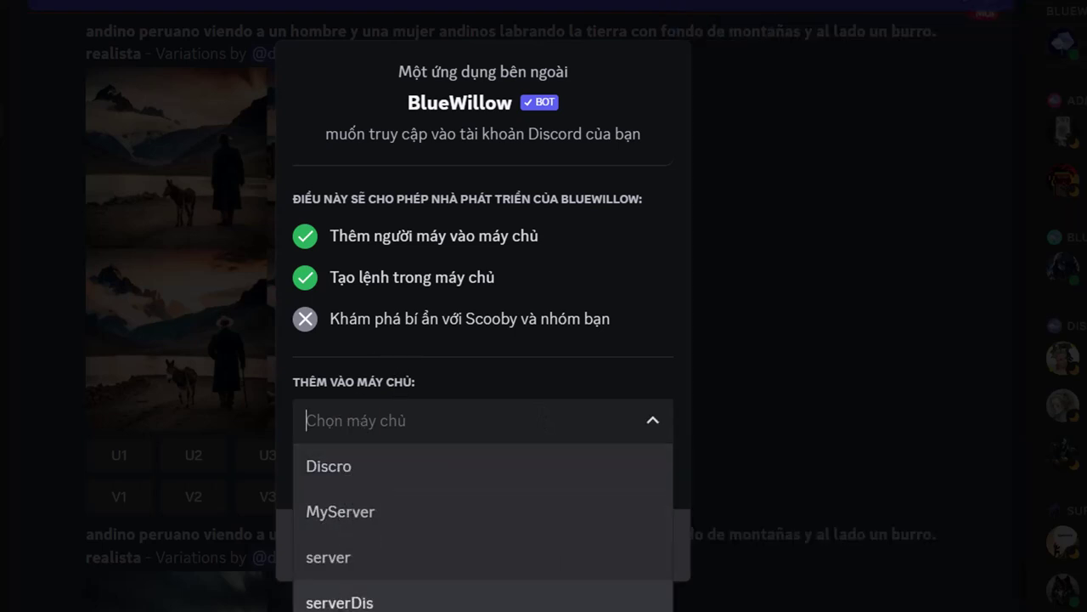
pyautogui.click(356, 602)
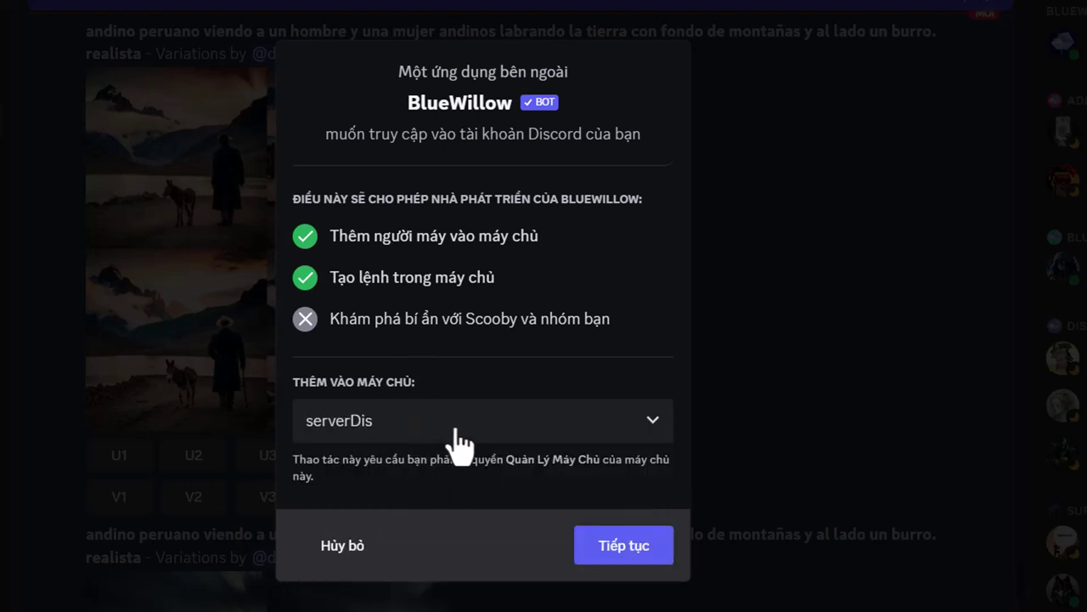
pyautogui.click(636, 552)
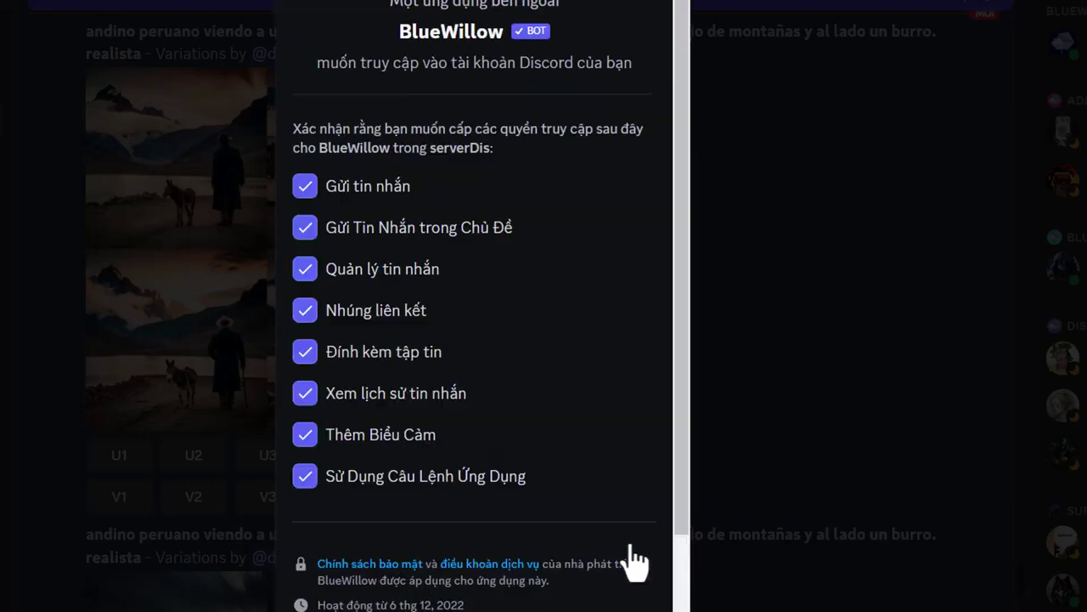
pyautogui.scroll(-3, 590, 456)
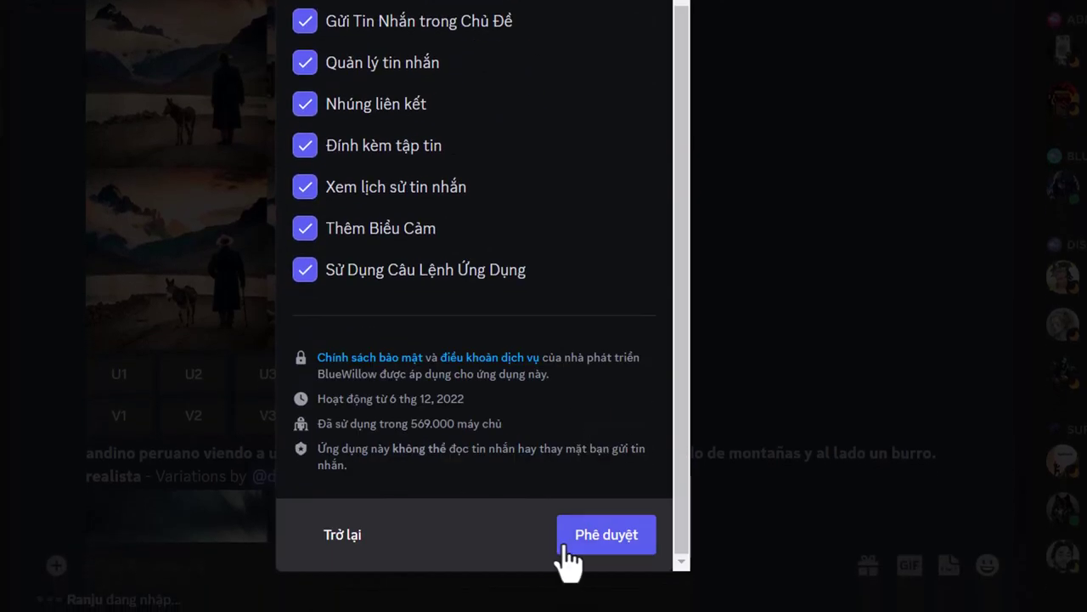
pyautogui.click(587, 537)
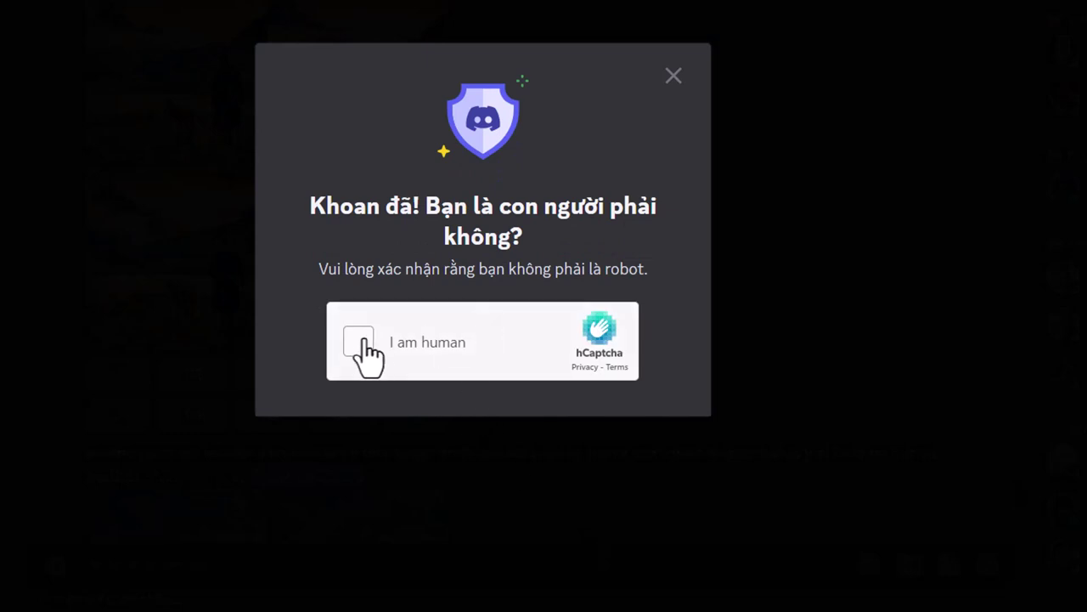
# - Complete the hCaptcha human check, including selecting the two images that contain a plant
pyautogui.click(362, 338)
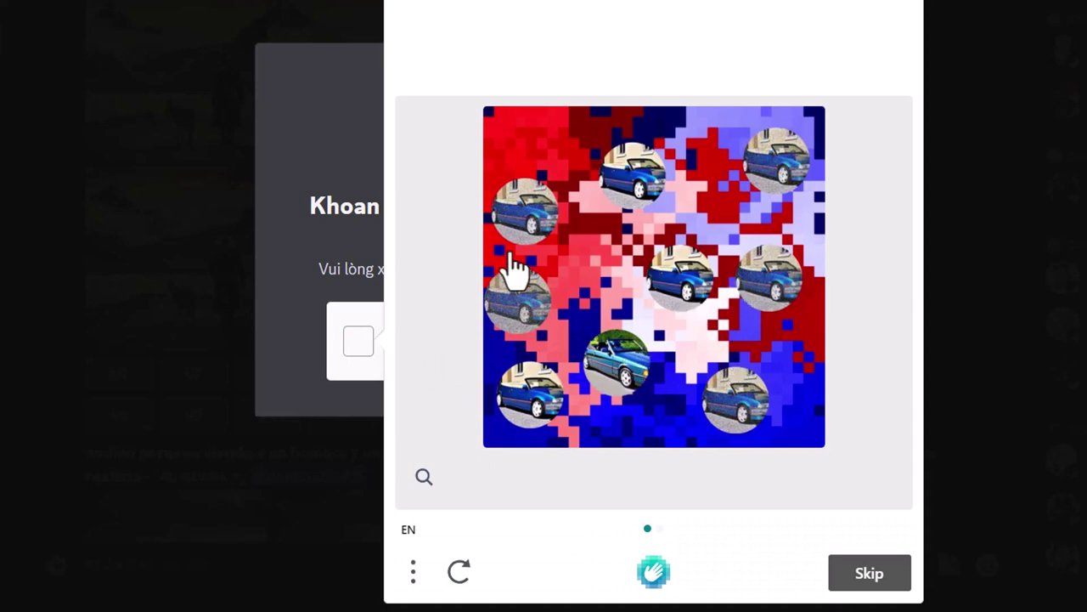
pyautogui.click(519, 308)
pyautogui.click(866, 575)
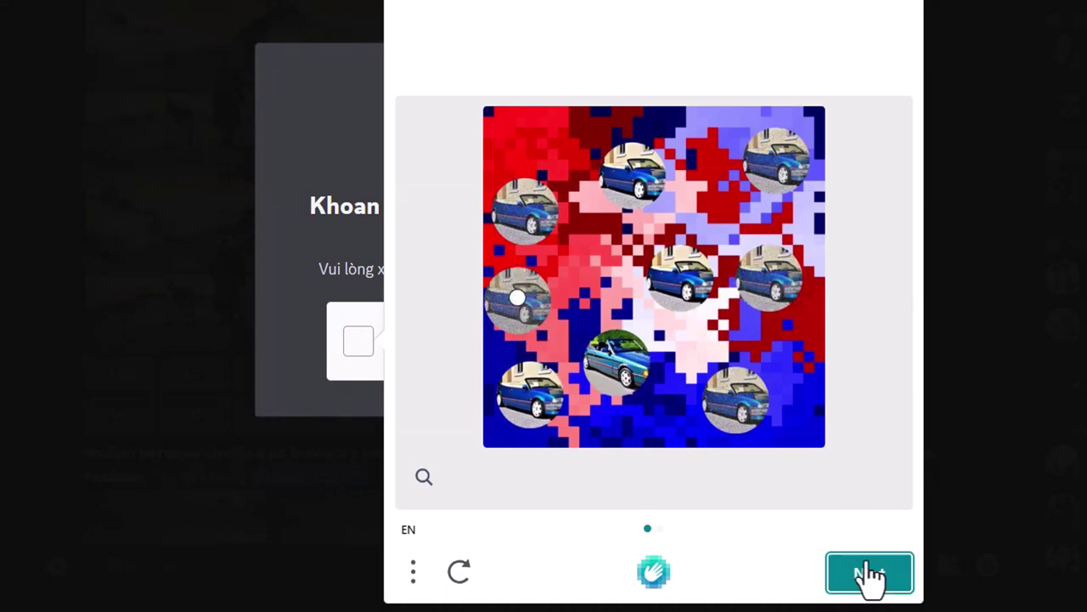
pyautogui.click(707, 247)
pyautogui.click(874, 576)
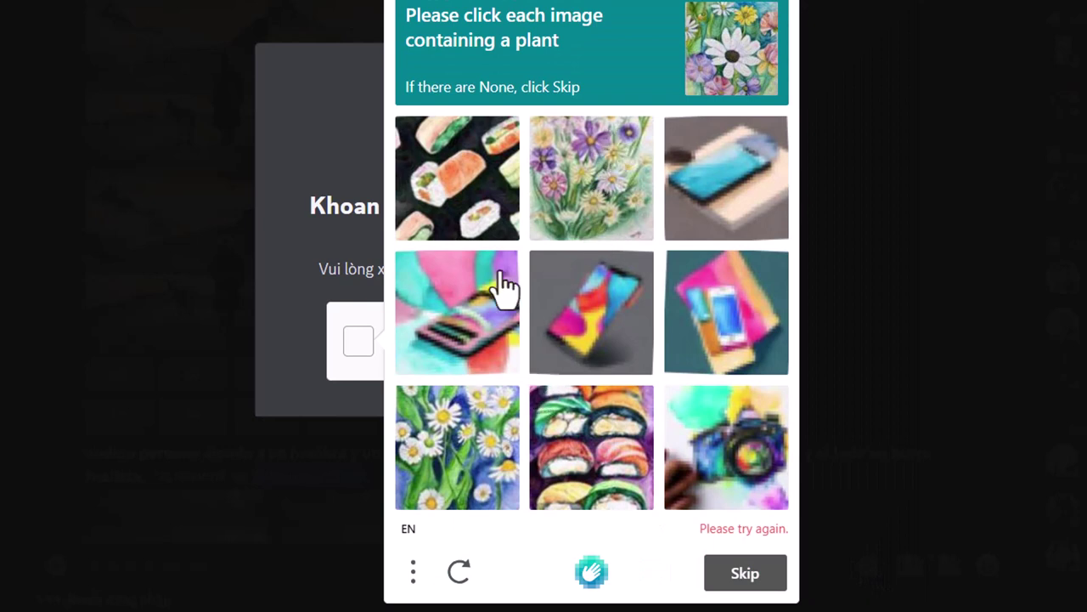
pyautogui.click(481, 437)
pyautogui.click(608, 170)
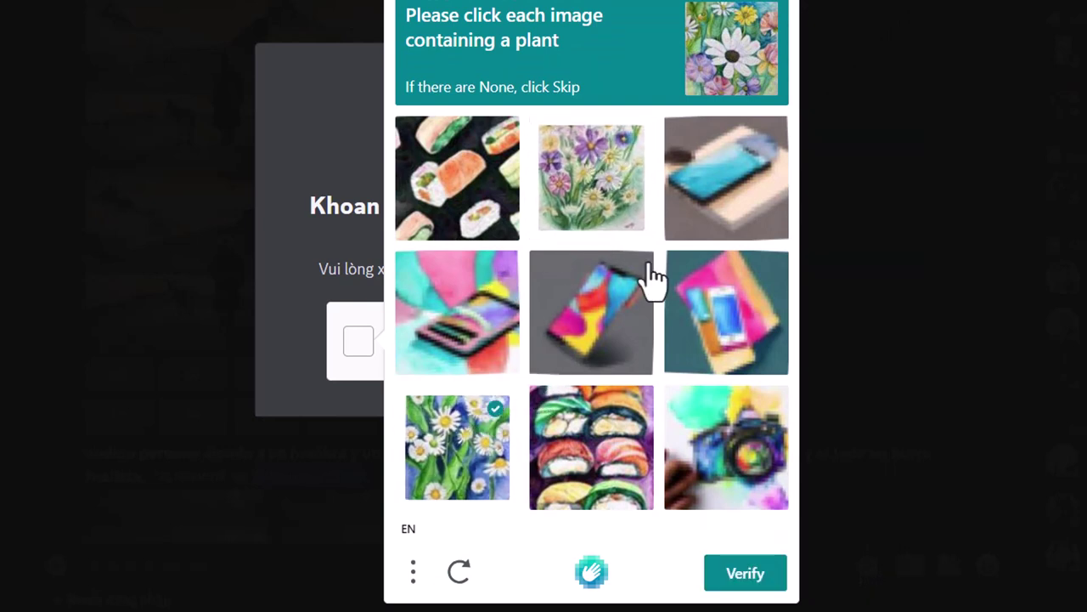
pyautogui.click(745, 584)
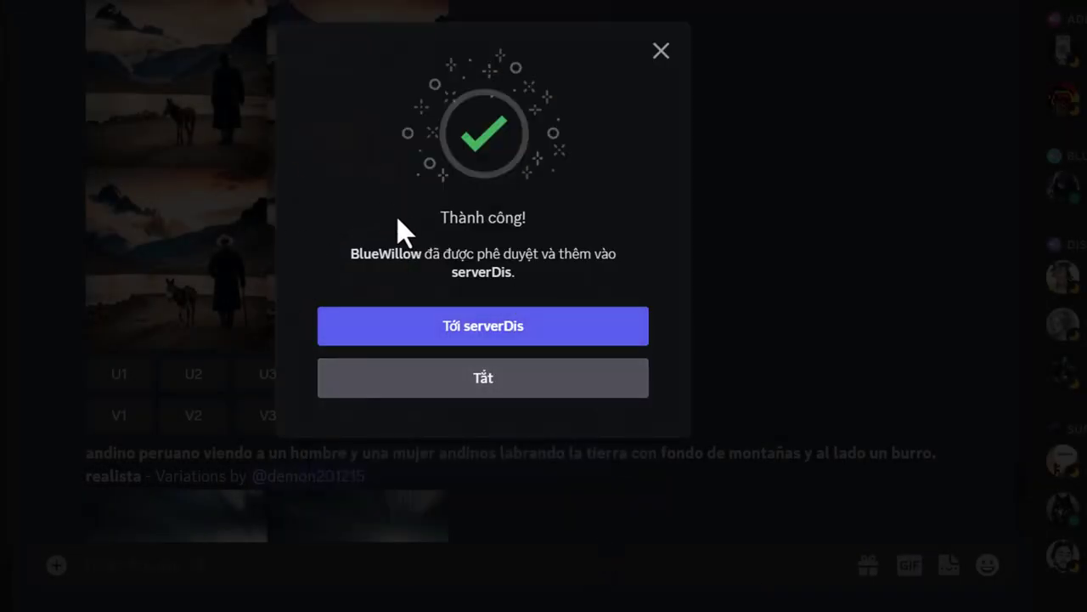
# - Go to serverDis and start BlueWillow's /imagine command in the chung channel
pyautogui.click(447, 329)
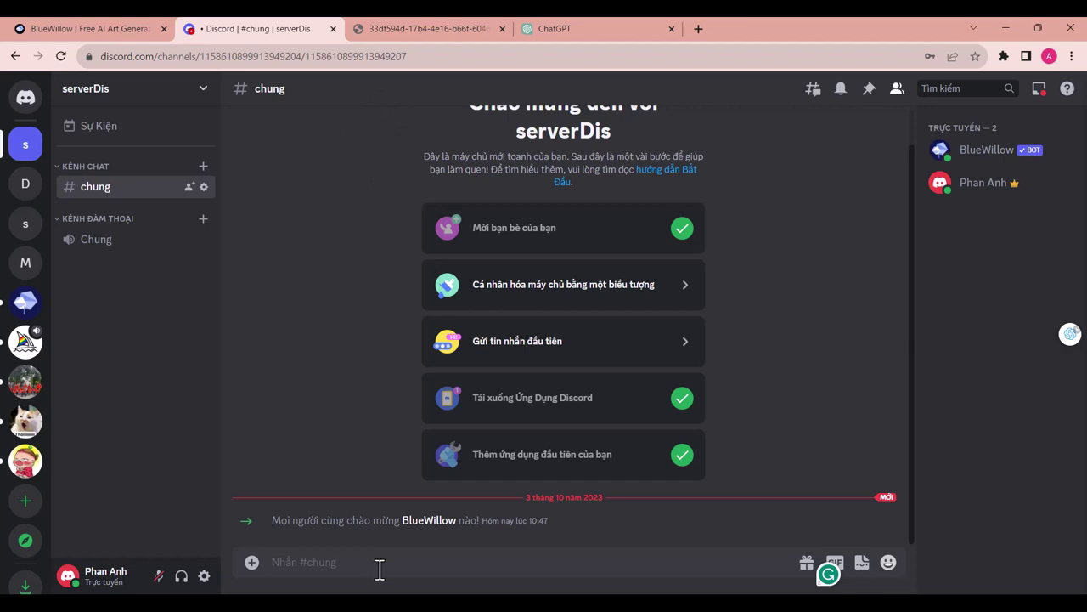
pyautogui.write('/ima')
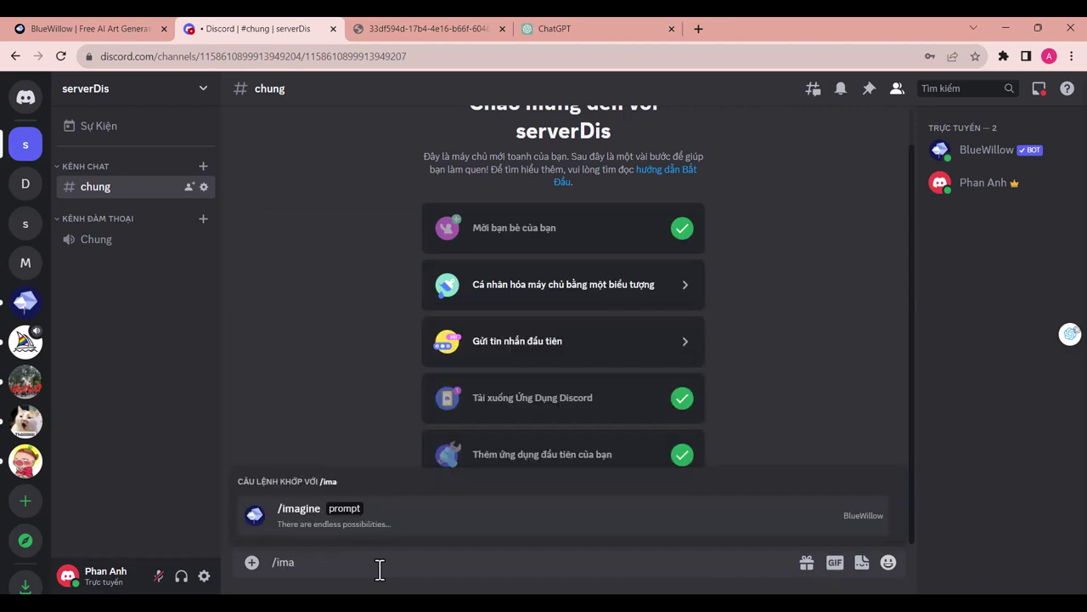
pyautogui.click(397, 526)
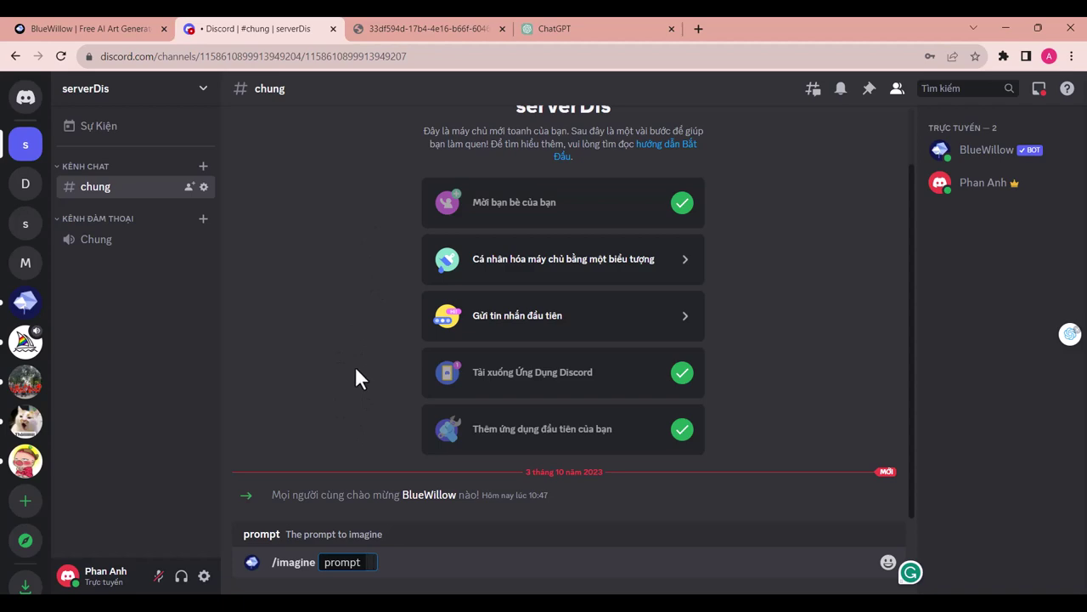
# - Switch to ChatGPT and send the request "Miêu tả căn phòng học tại Trường với phong cách cổ điển bằng tiếng anh"
pyautogui.click(559, 20)
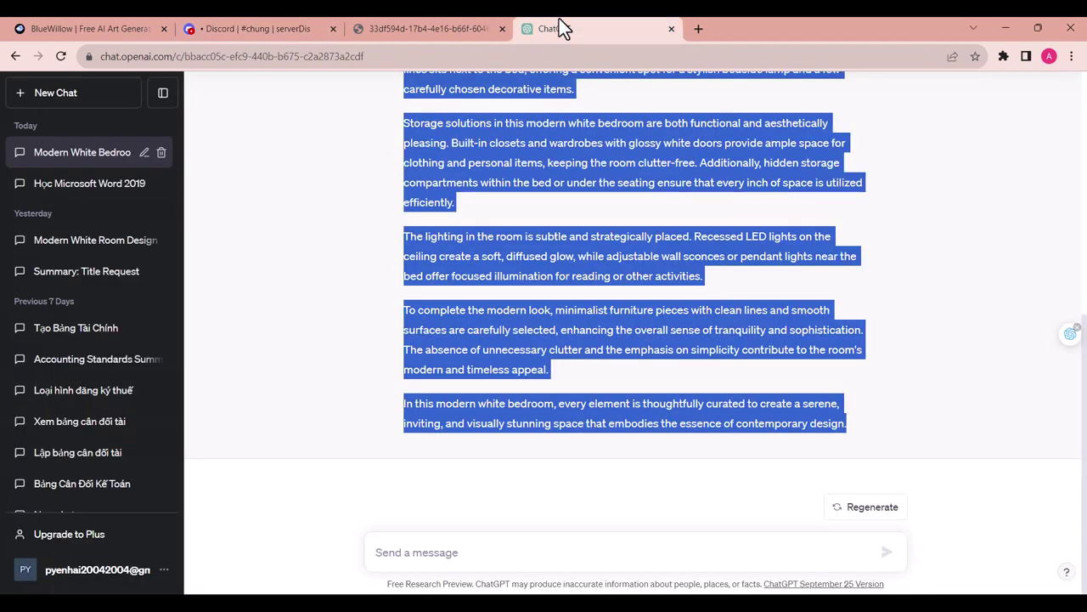
pyautogui.click(483, 549)
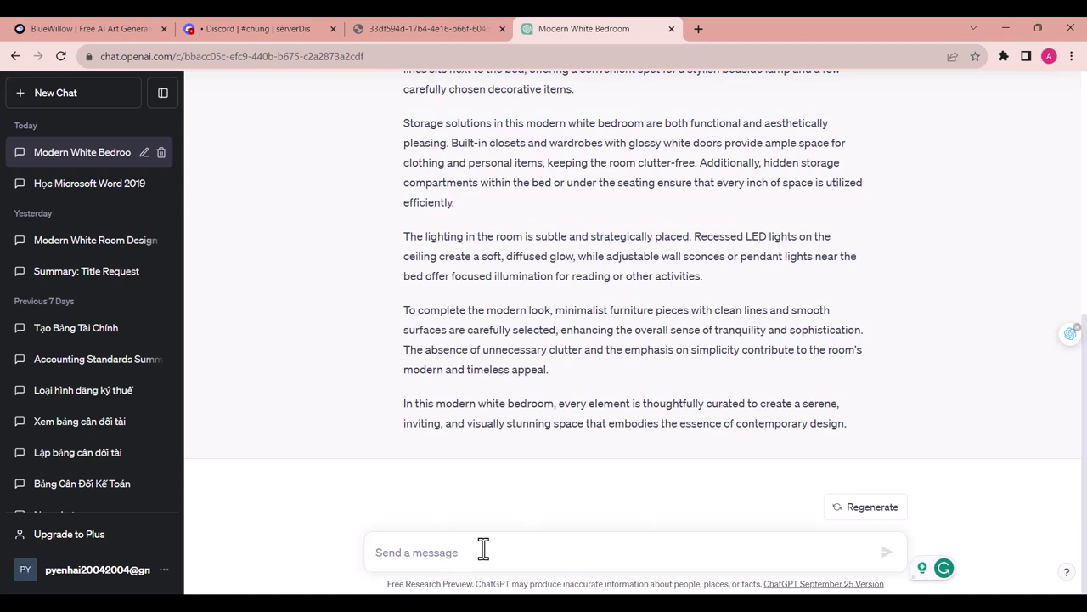
pyautogui.write('Mie')
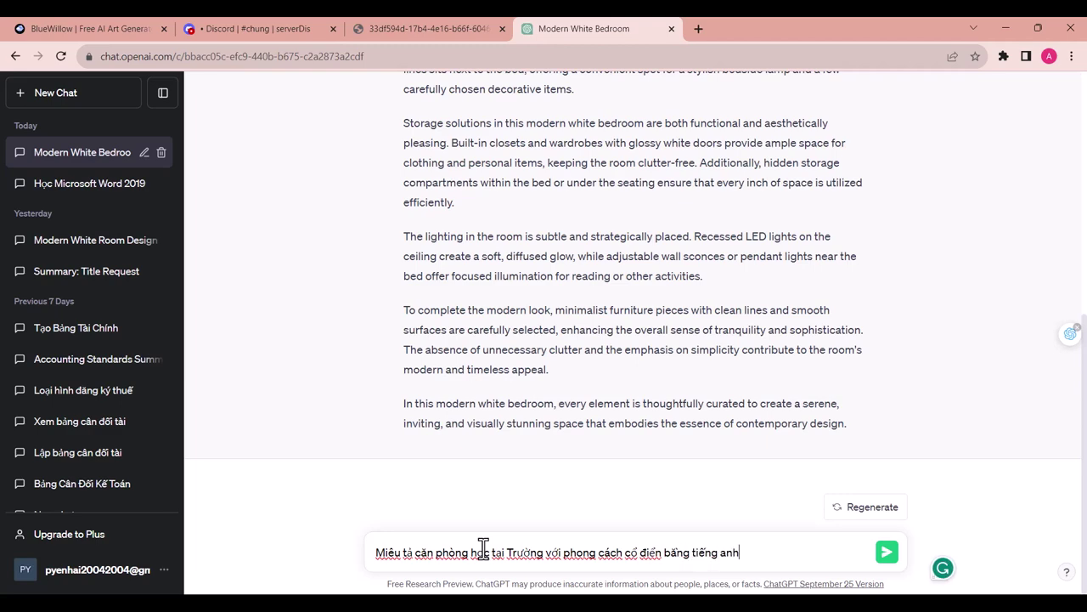
pyautogui.click(887, 552)
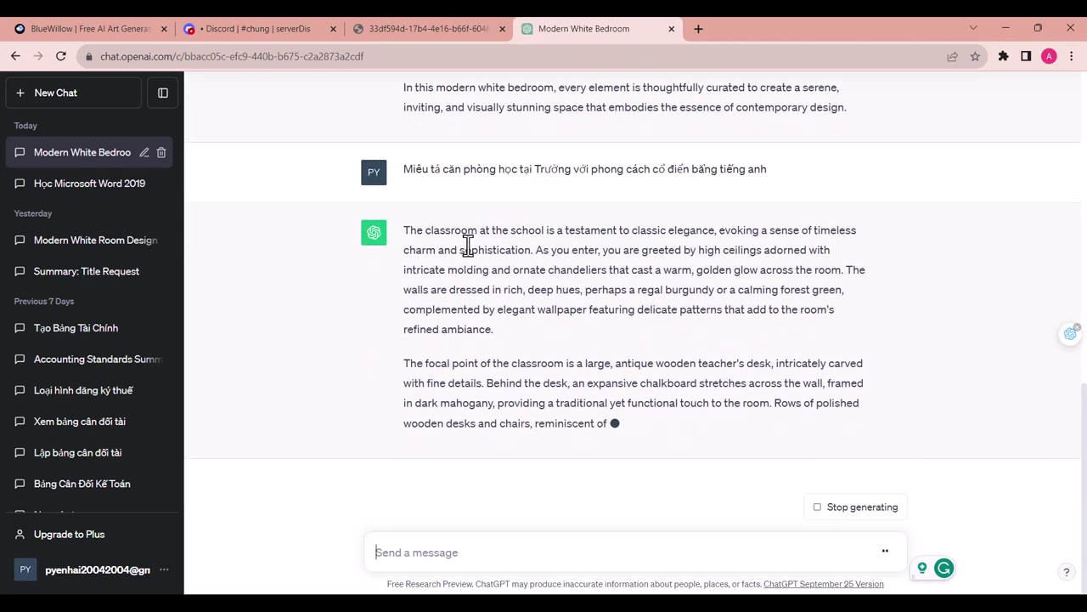
# - Copy ChatGPT's entire English description of the classic-style classroom, from its first paragraph through its last
pyautogui.scroll(1, 423, 208)
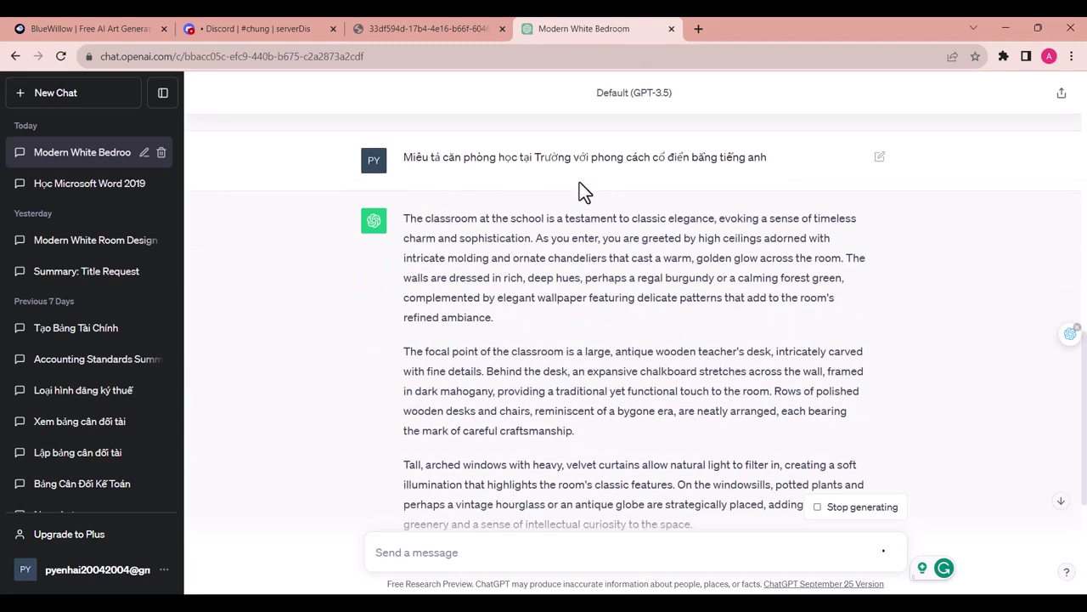
pyautogui.scroll(-5, 490, 204)
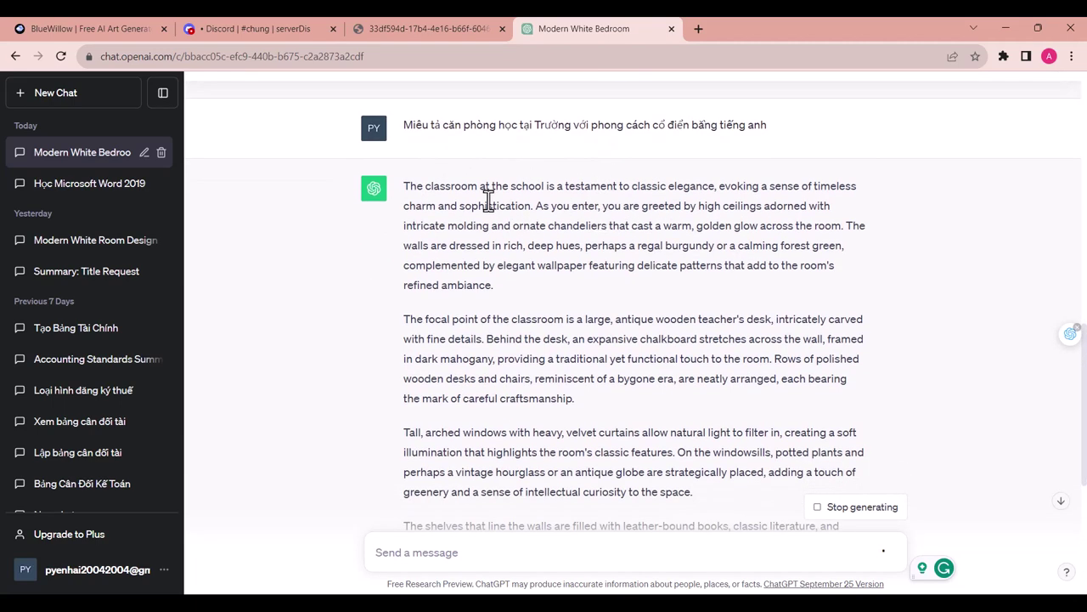
pyautogui.scroll(4, 489, 199)
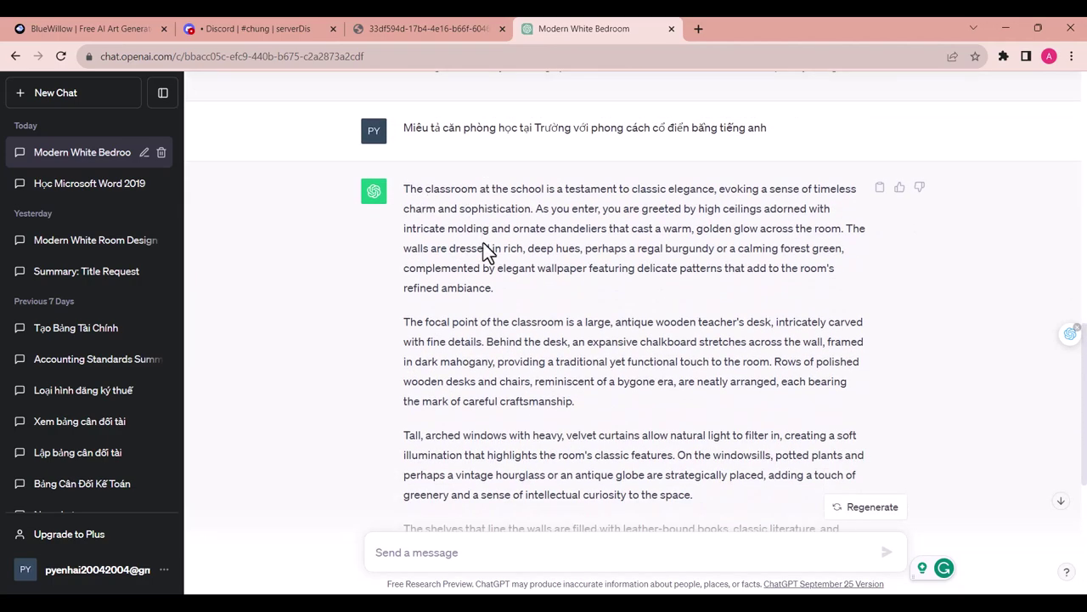
pyautogui.moveTo(404, 188); pyautogui.dragTo(631, 486)
pyautogui.scroll(-4, 631, 486)
pyautogui.scroll(-1, 632, 486)
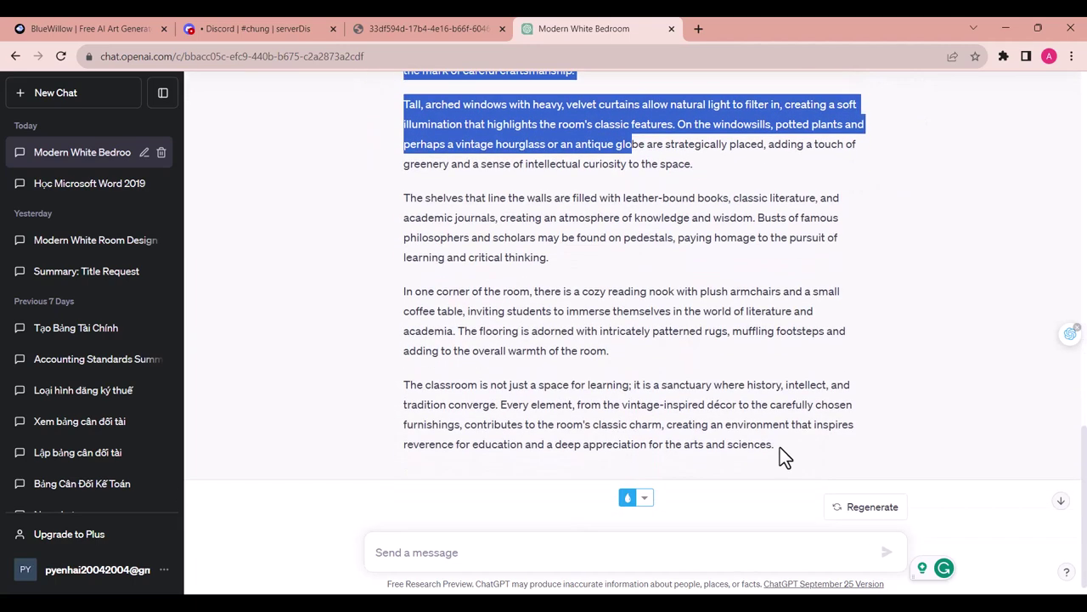
pyautogui.keyDown('shift'); pyautogui.click(779, 447); pyautogui.keyUp('shift')
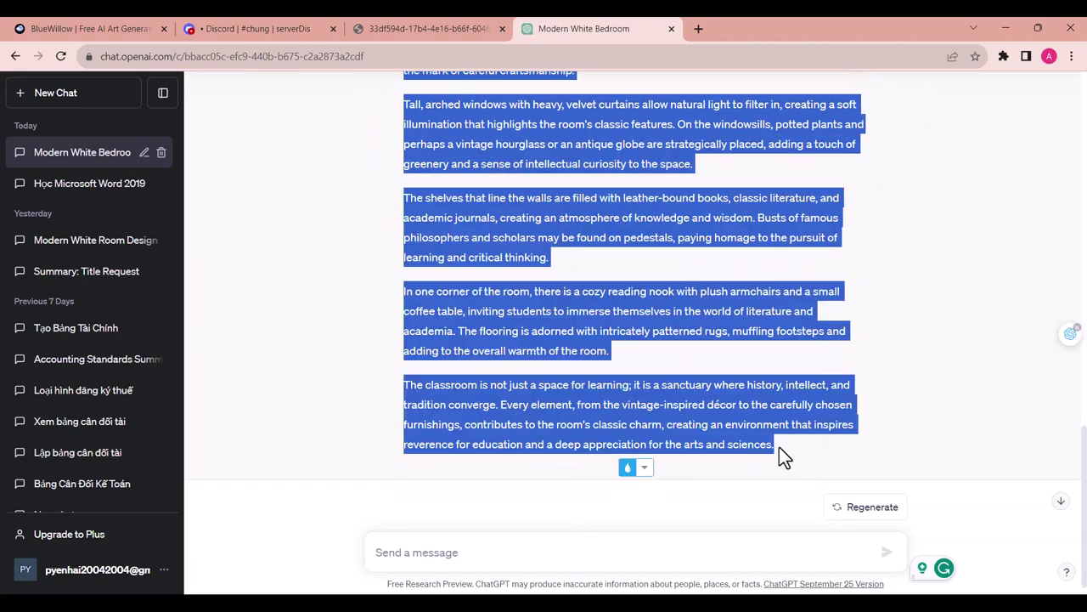
pyautogui.rightClick(552, 196)
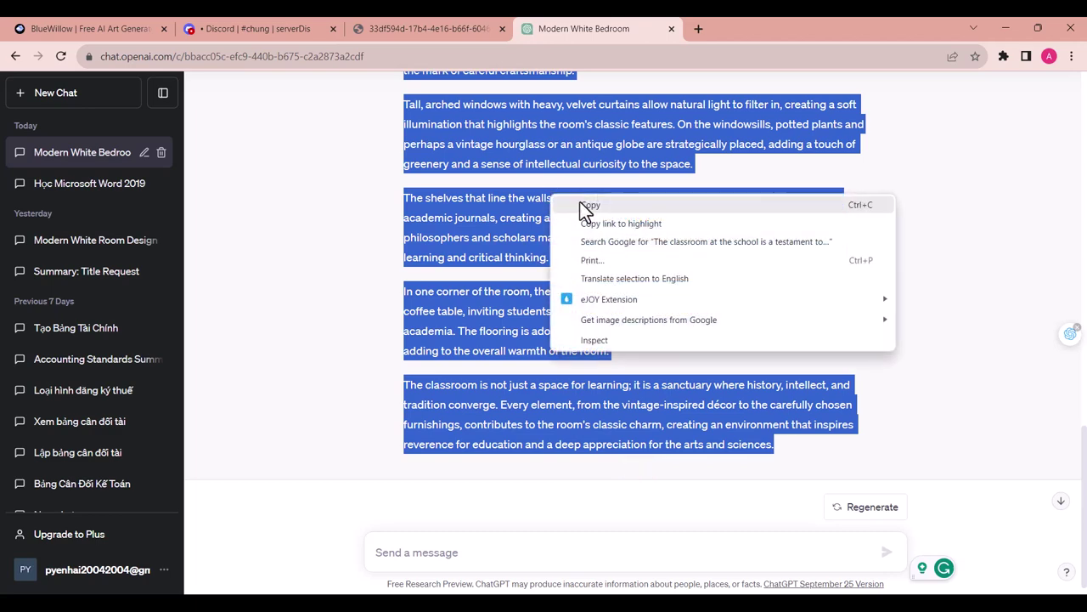
pyautogui.click(588, 206)
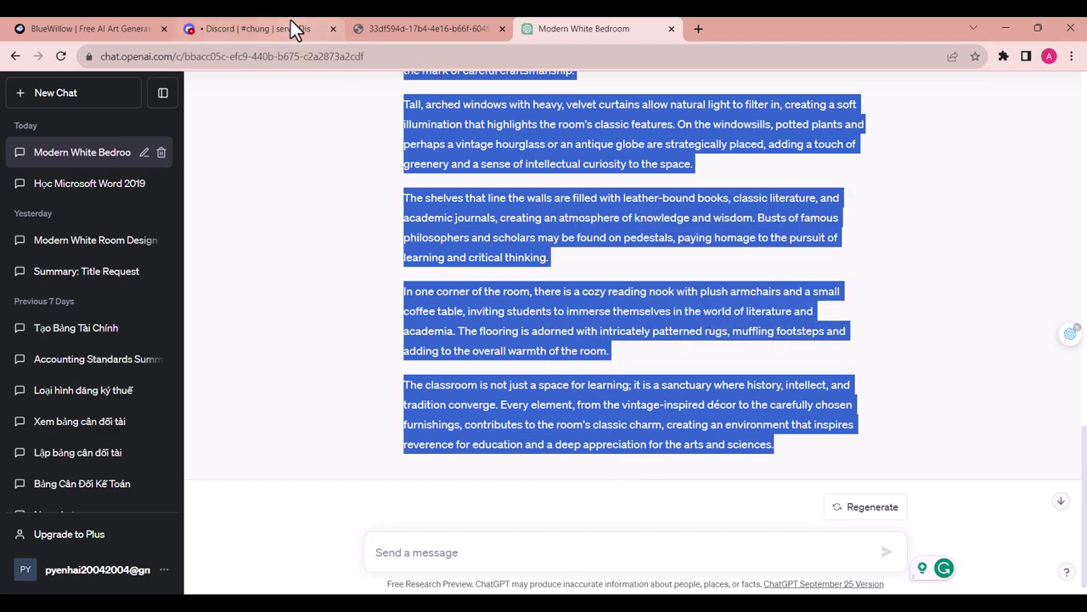
# - Return to Discord, paste the classroom description as the /imagine prompt in the chung channel and submit it
pyautogui.click(291, 25)
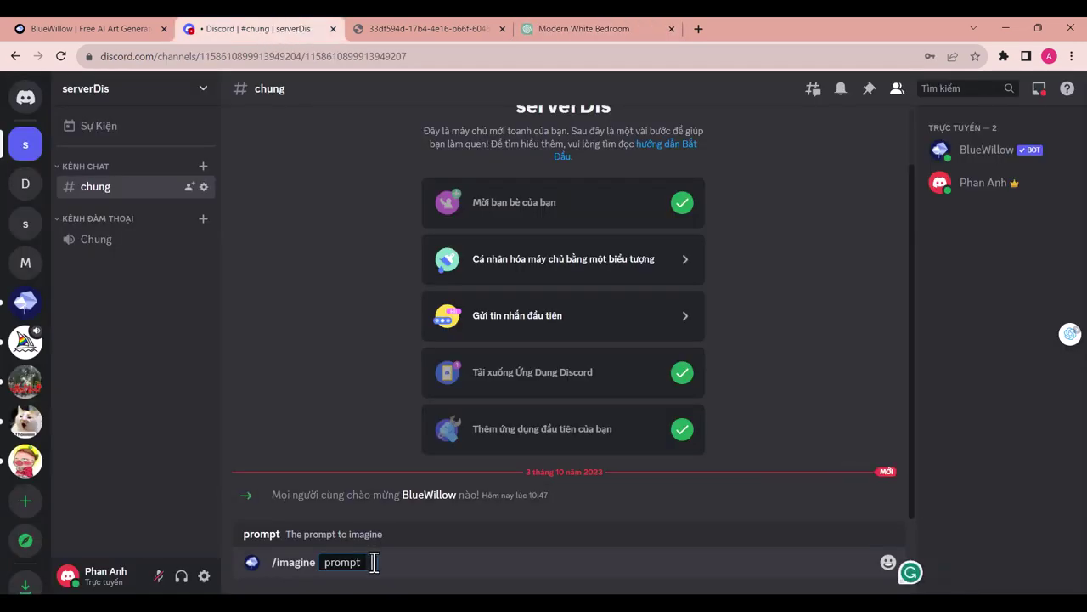
pyautogui.hotkey('ctrl', 'v')
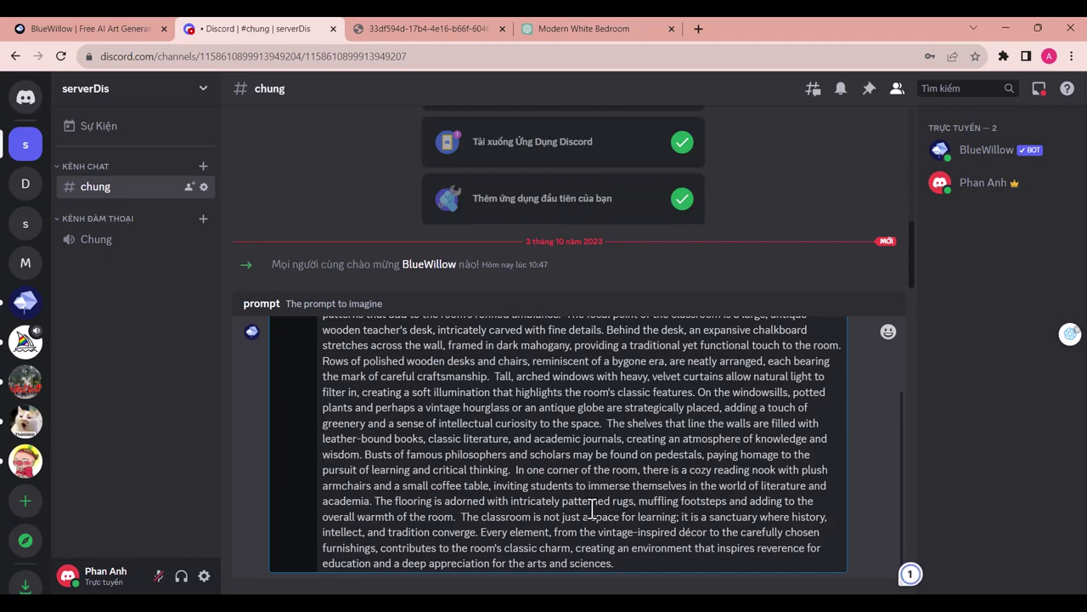
pyautogui.press('Return')
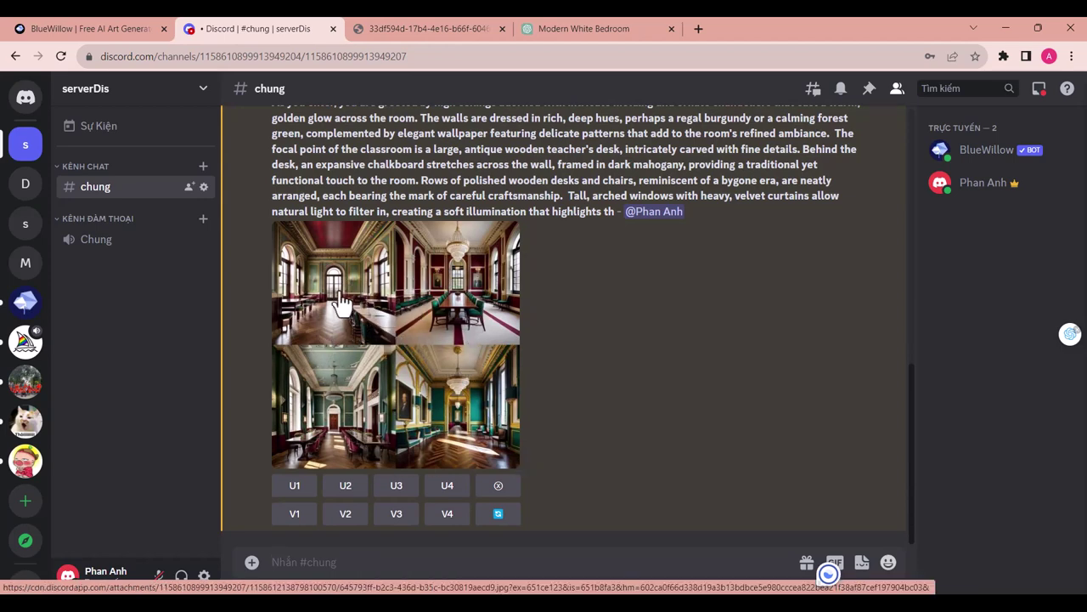
# - View the generated classroom grid enlarged, close the preview and upscale the second image
pyautogui.click(343, 303)
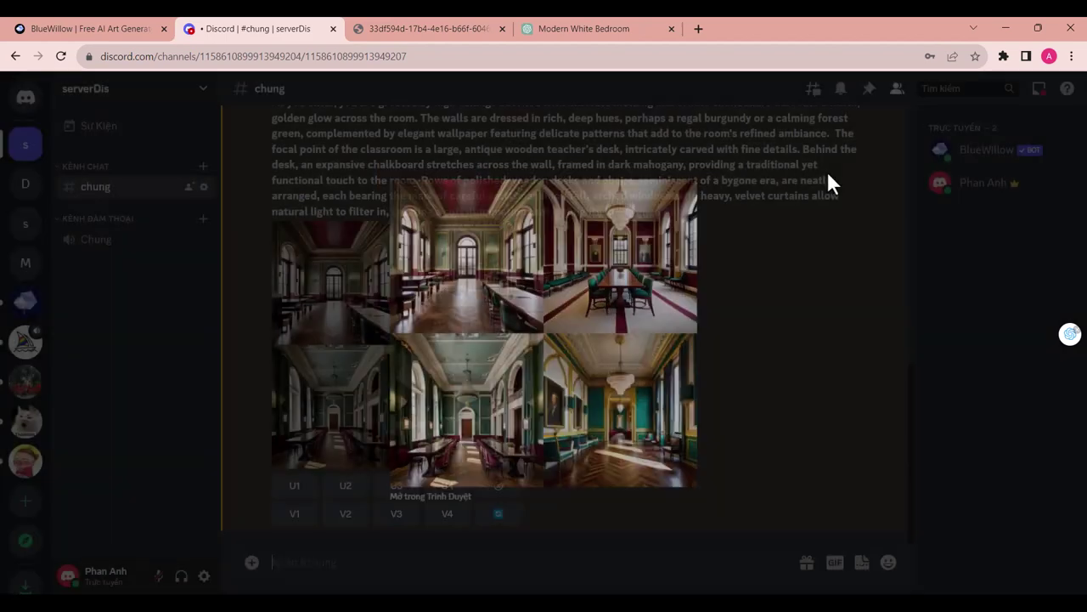
pyautogui.click(825, 181)
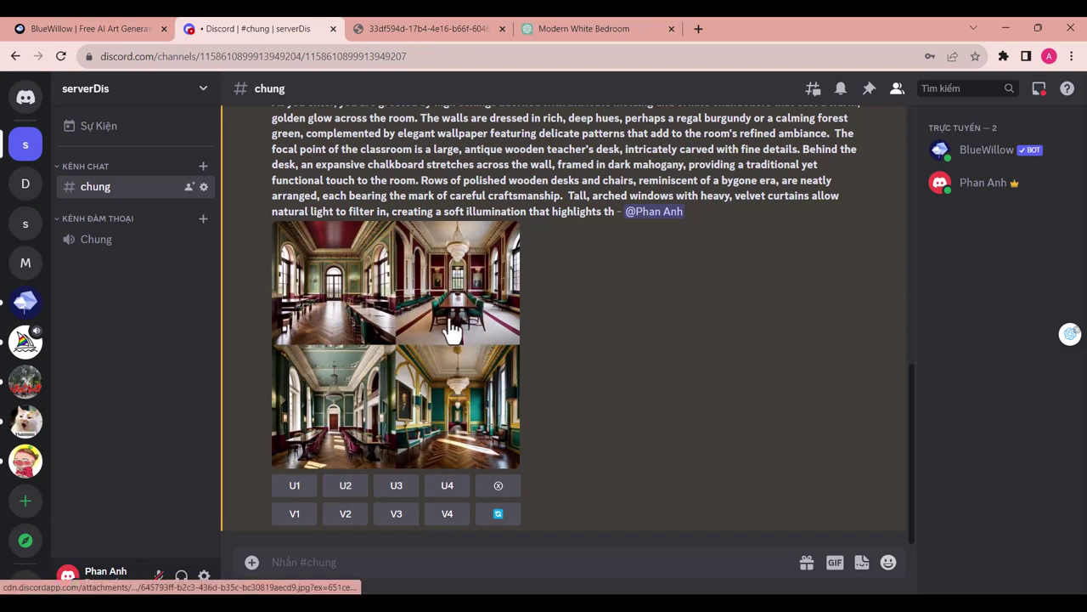
pyautogui.click(346, 487)
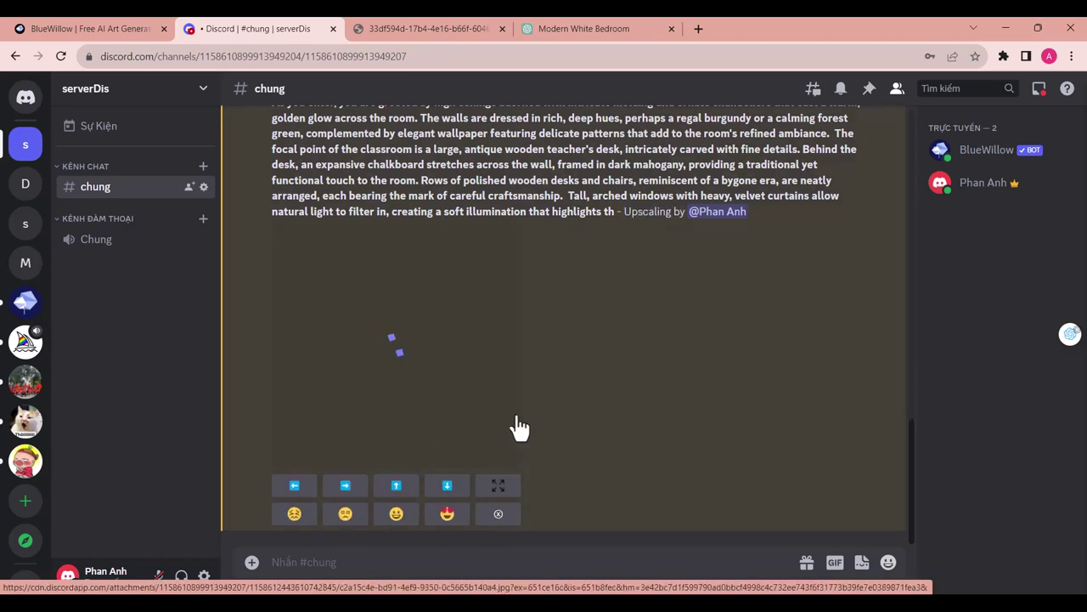
pyautogui.scroll(1, 469, 459)
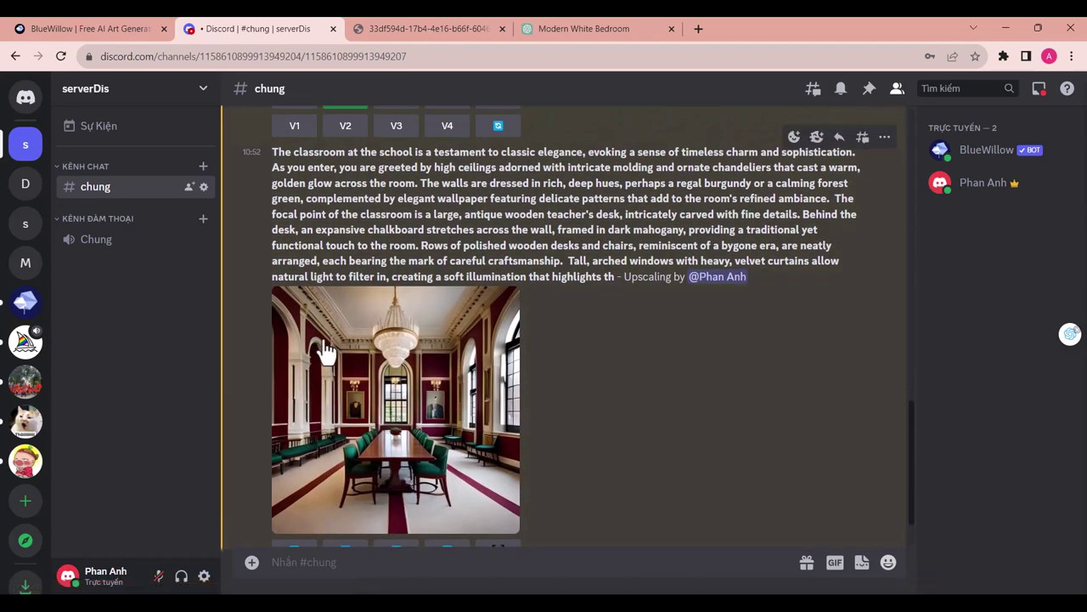
pyautogui.scroll(2, 383, 417)
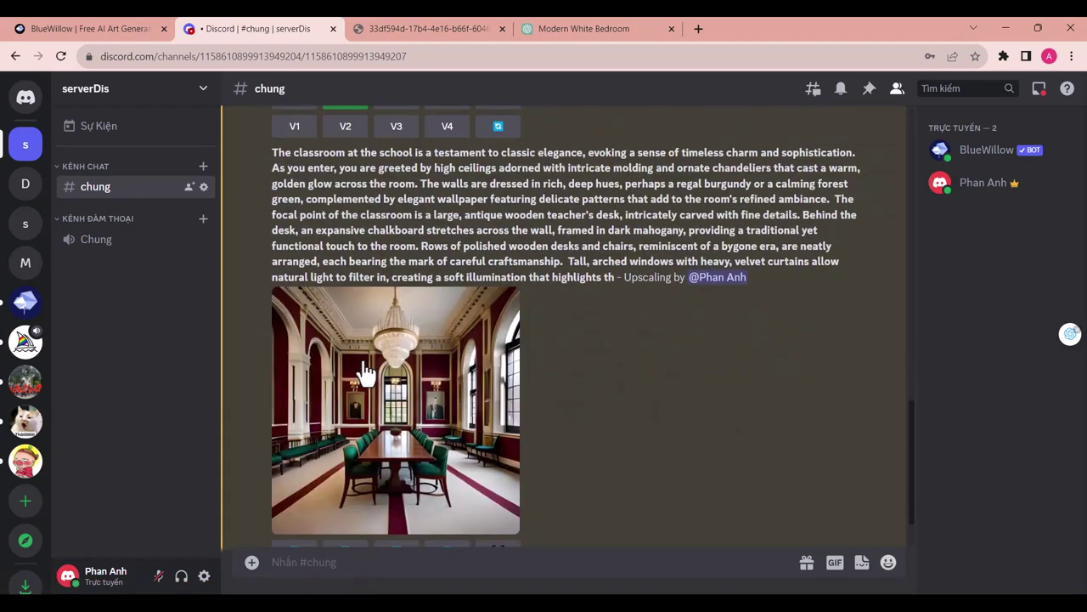
# - Upscale the fourth image of the classroom grid and look at the upscaled picture
pyautogui.scroll(5, 366, 374)
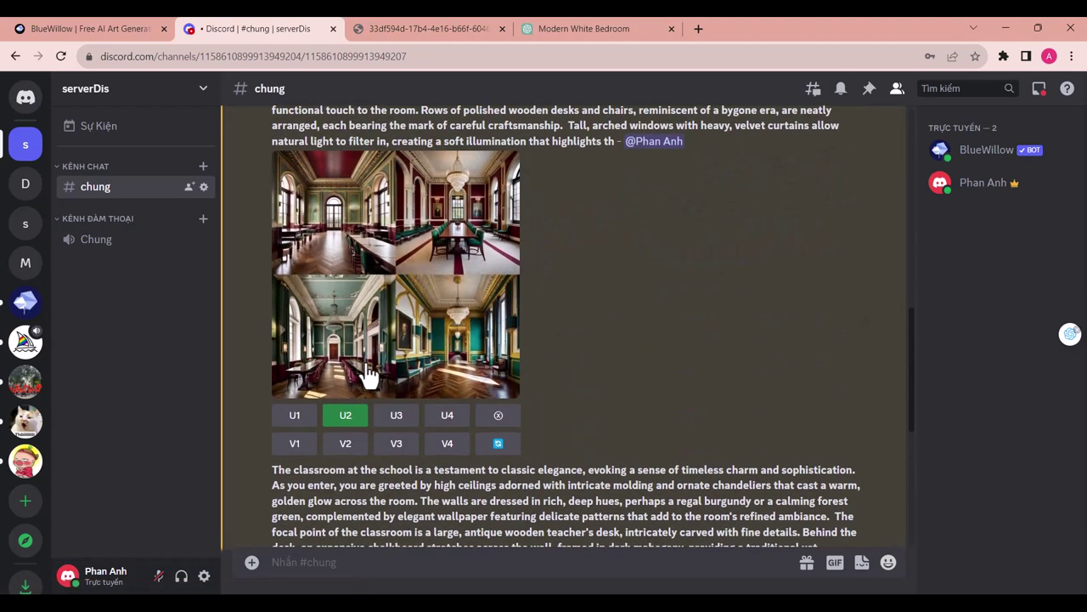
pyautogui.click(448, 416)
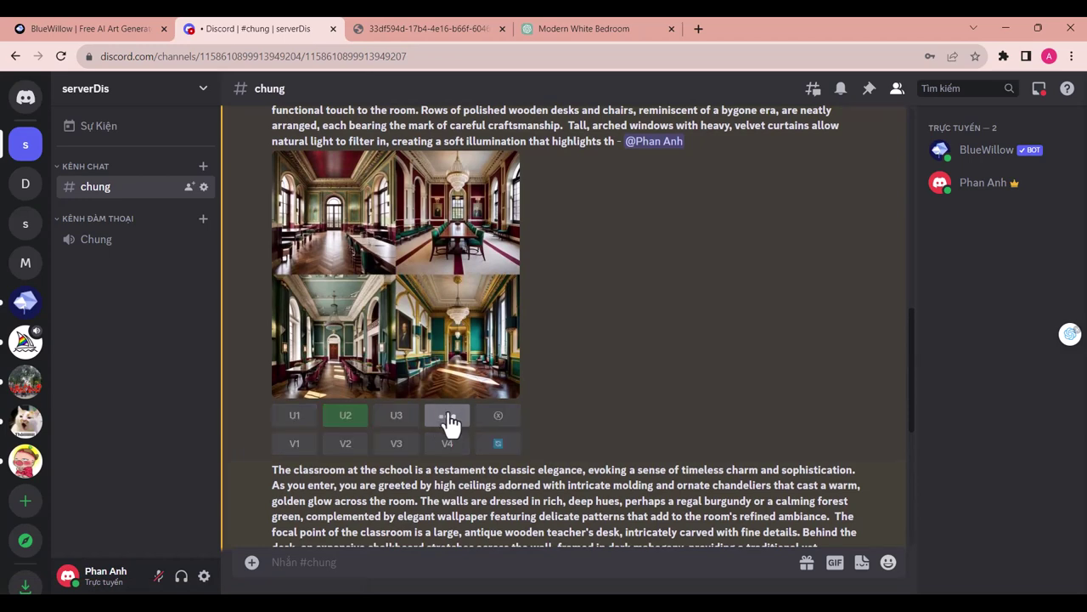
pyautogui.scroll(-5, 545, 414)
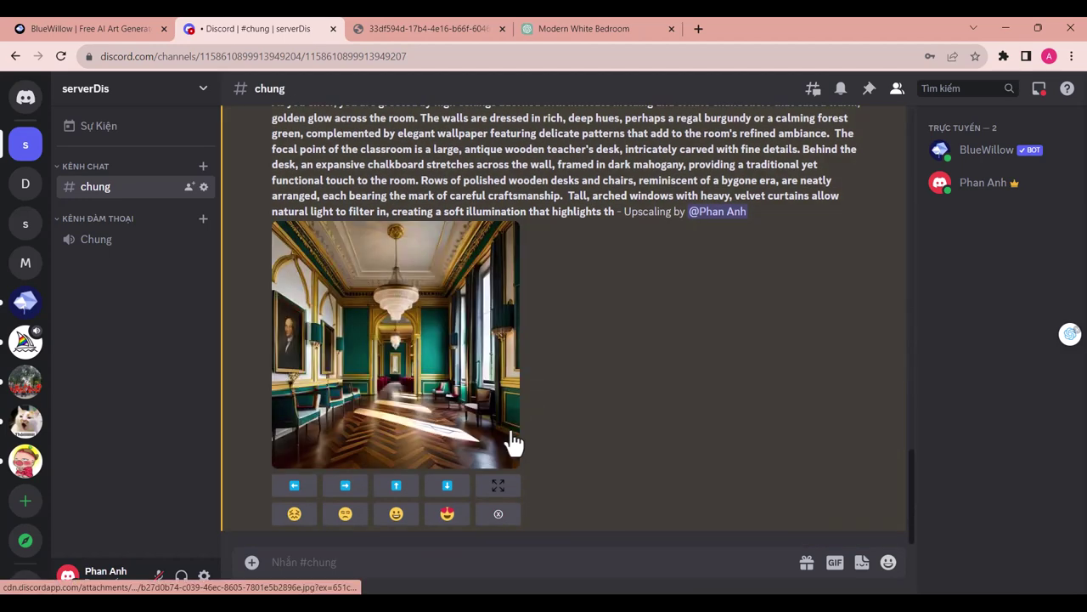
pyautogui.scroll(1, 514, 442)
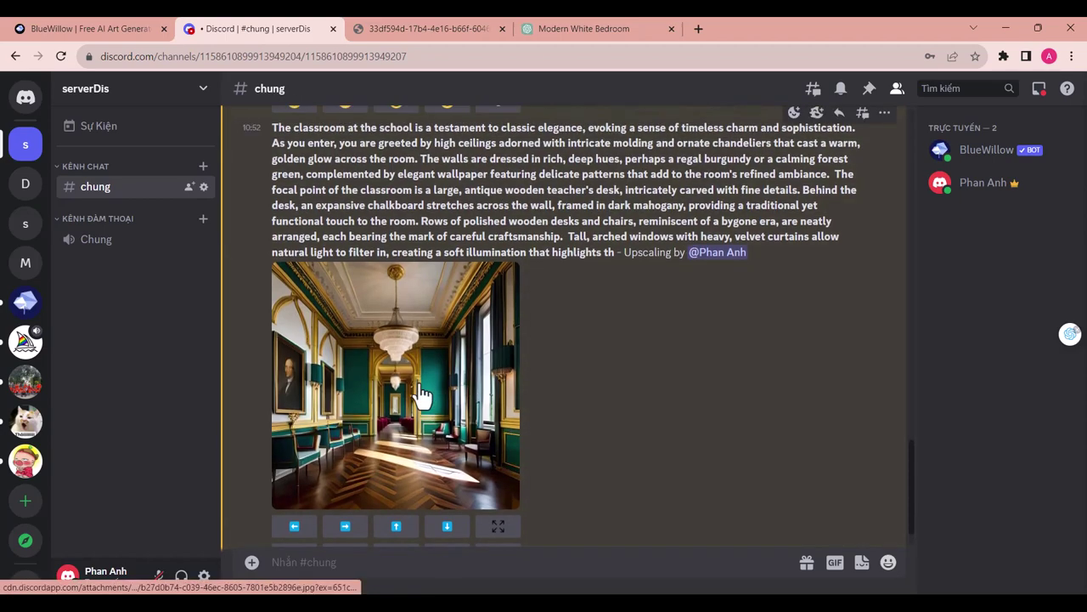
# - Go back to the original classroom grid and request variations of the fourth image
pyautogui.scroll(10, 422, 395)
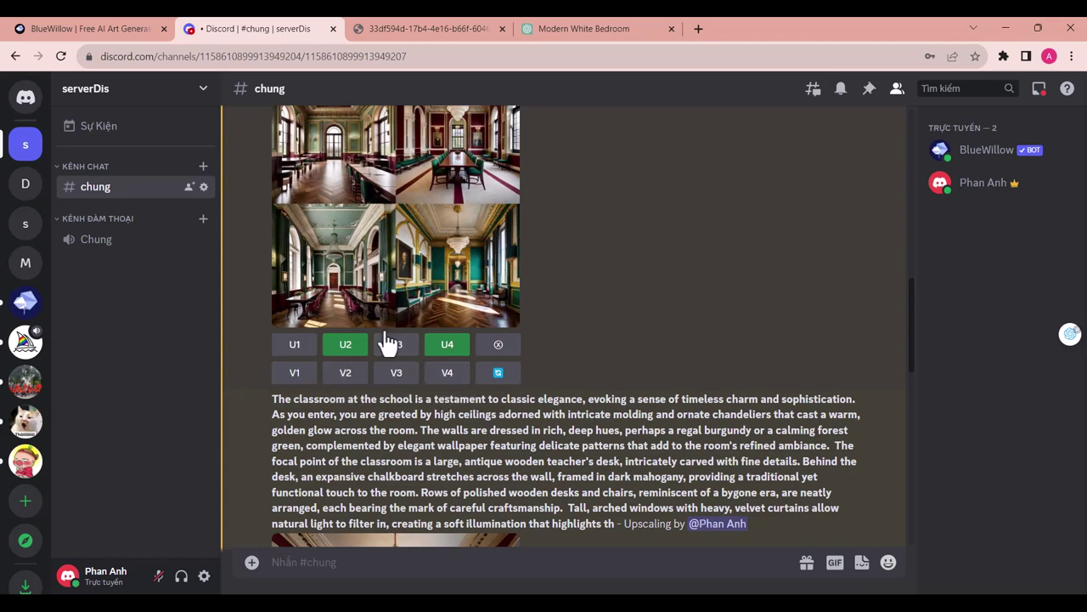
pyautogui.scroll(1, 375, 263)
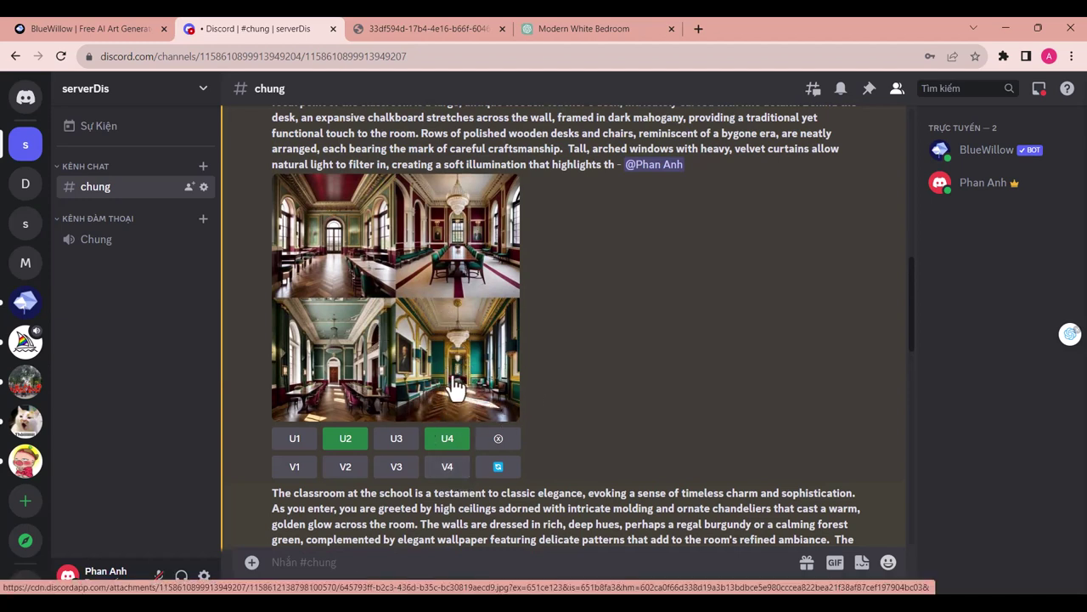
pyautogui.click(447, 469)
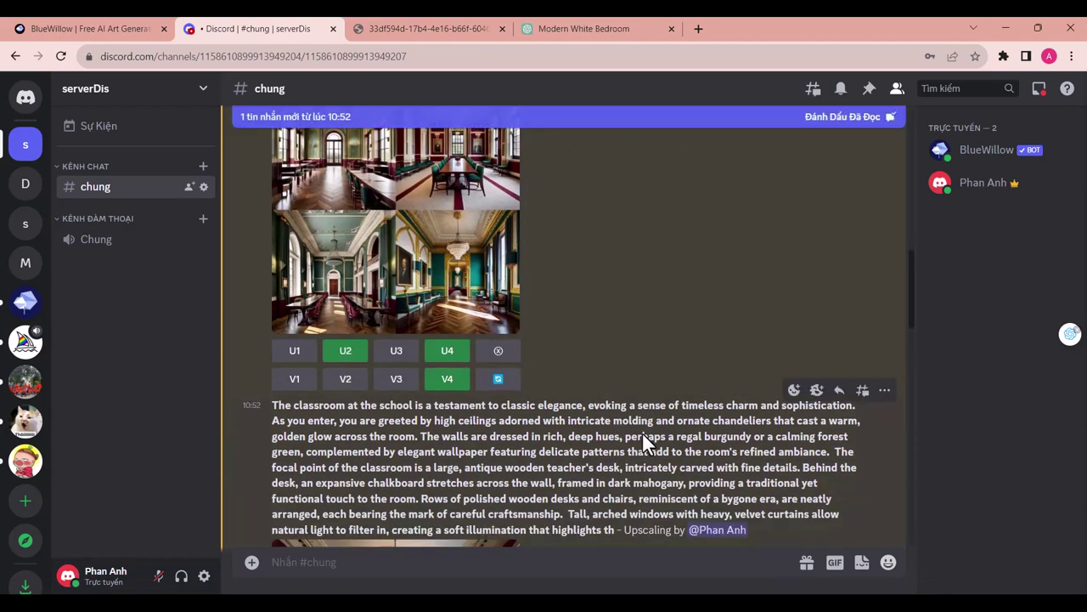
# - Look through BlueWillow's posts in the chung channel for the new variations, view their grid enlarged and close the preview
pyautogui.scroll(-10, 510, 376)
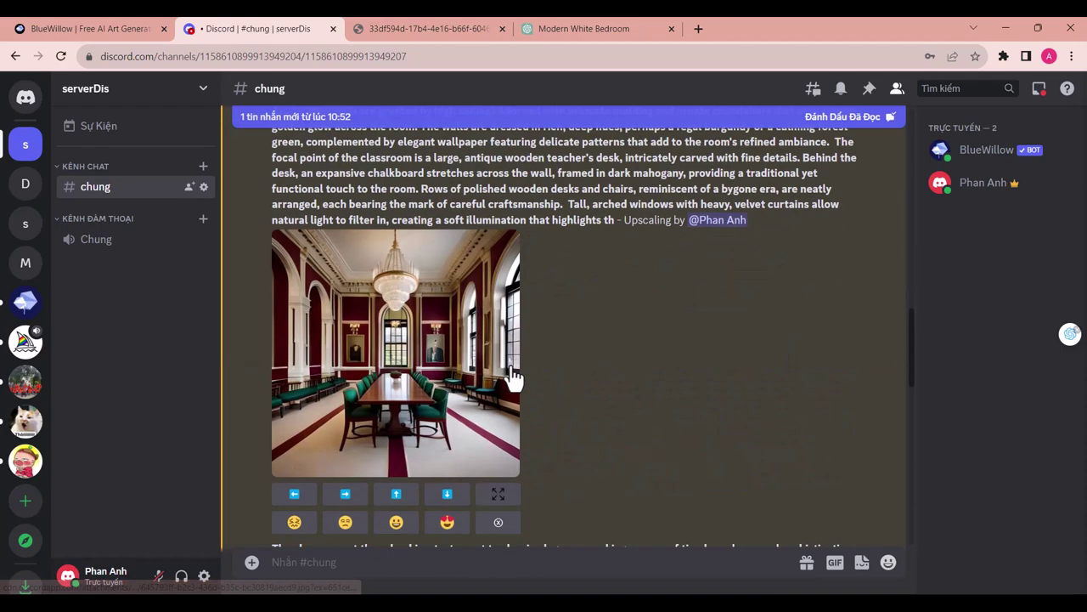
pyautogui.scroll(2, 514, 379)
pyautogui.scroll(2, 514, 378)
pyautogui.scroll(-3, 514, 378)
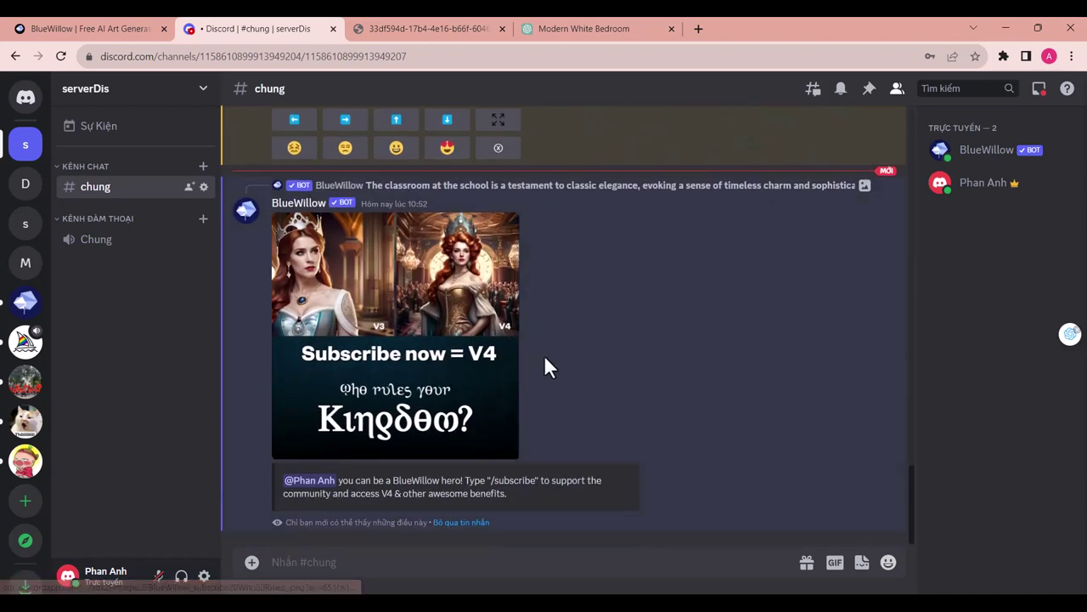
pyautogui.scroll(4, 544, 361)
pyautogui.scroll(-4, 544, 364)
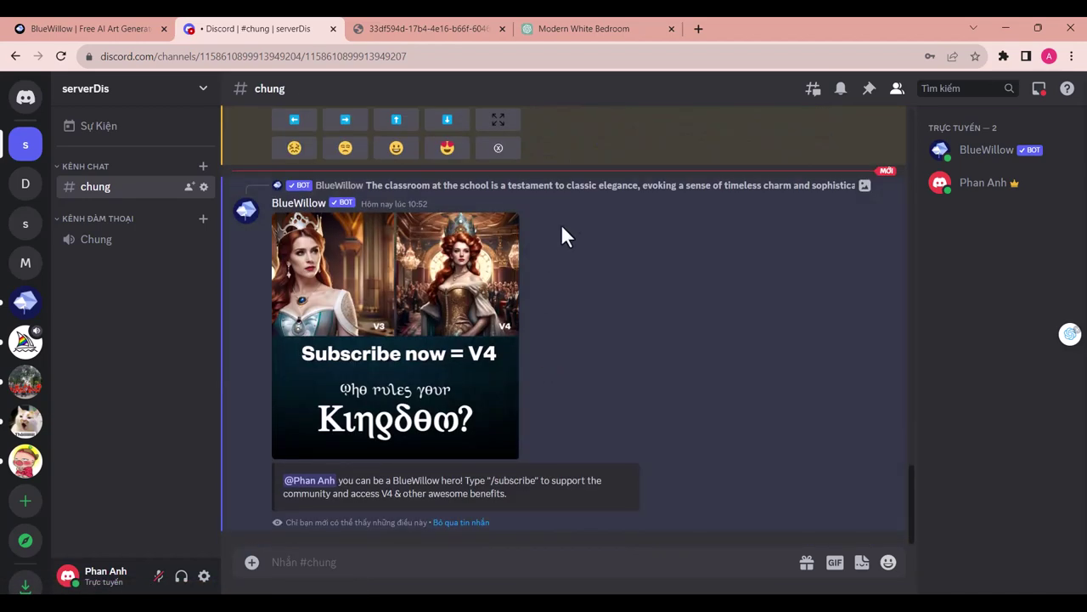
pyautogui.scroll(5, 560, 228)
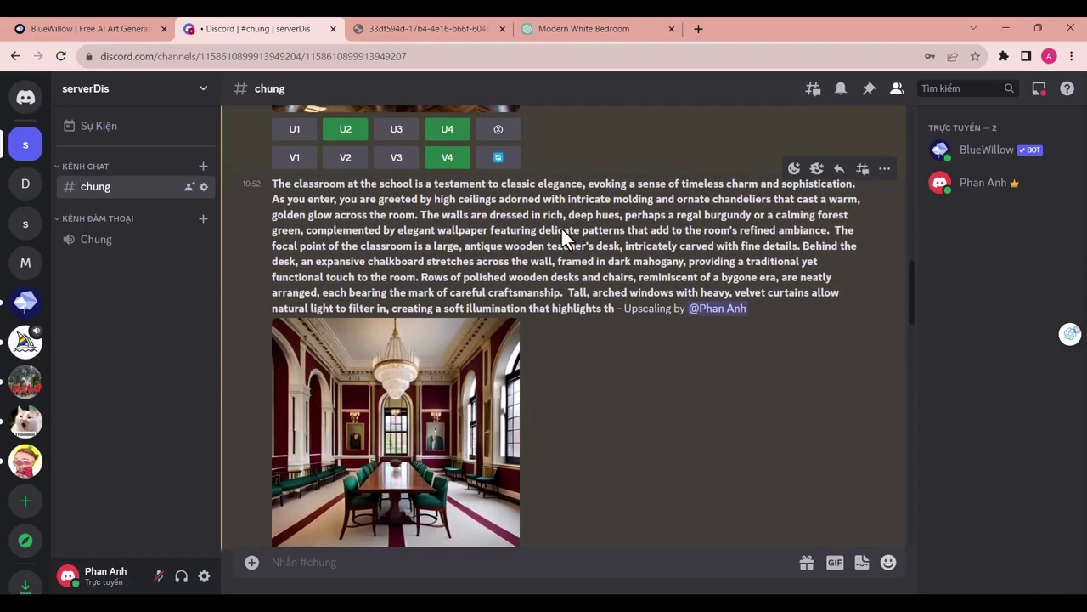
pyautogui.scroll(-5, 561, 226)
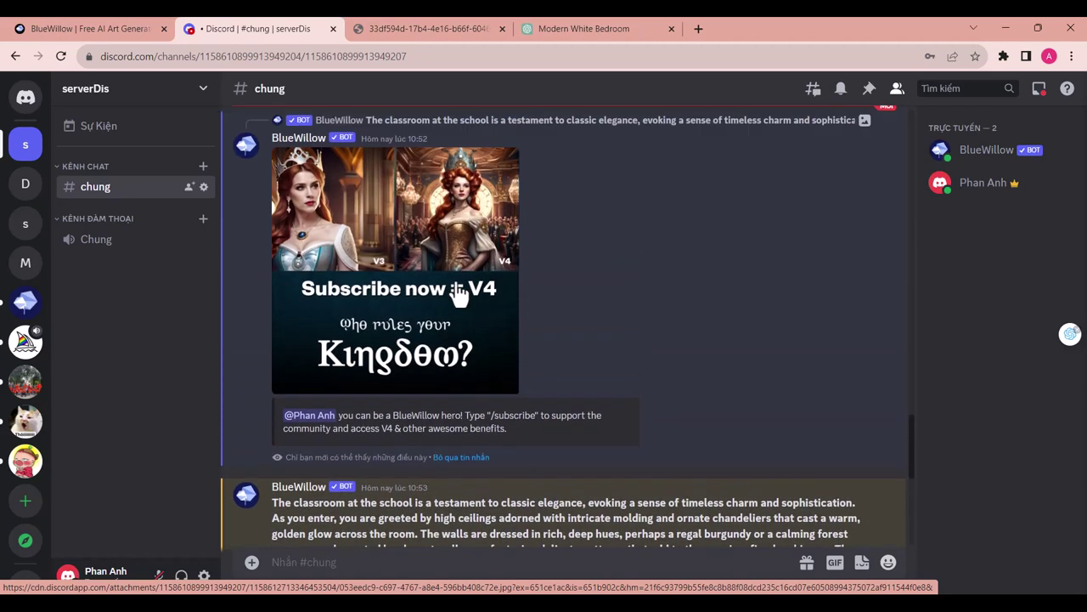
pyautogui.scroll(5, 459, 293)
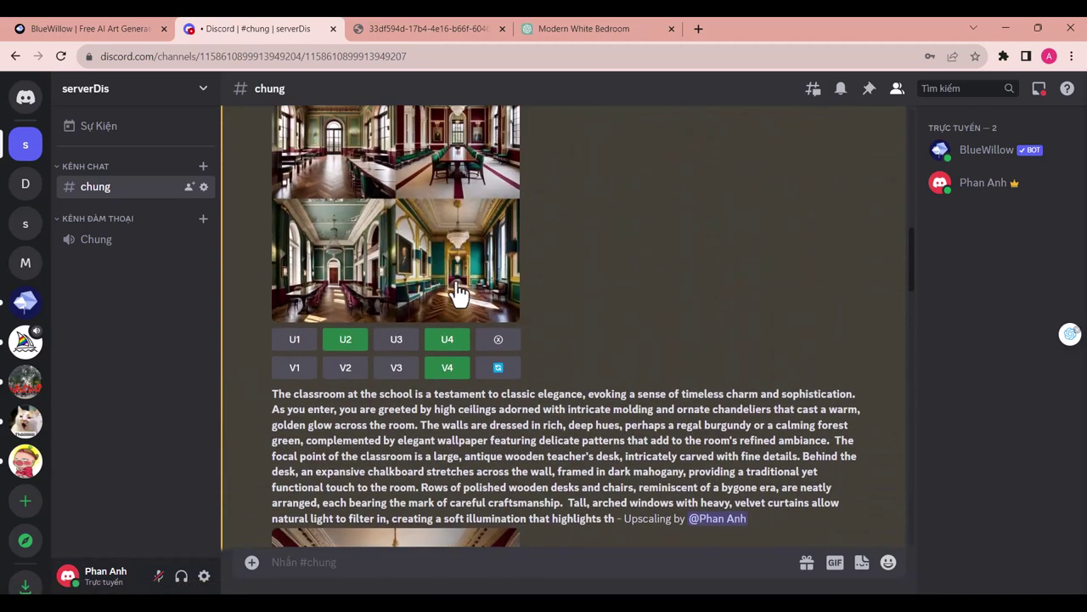
pyautogui.scroll(-6, 463, 272)
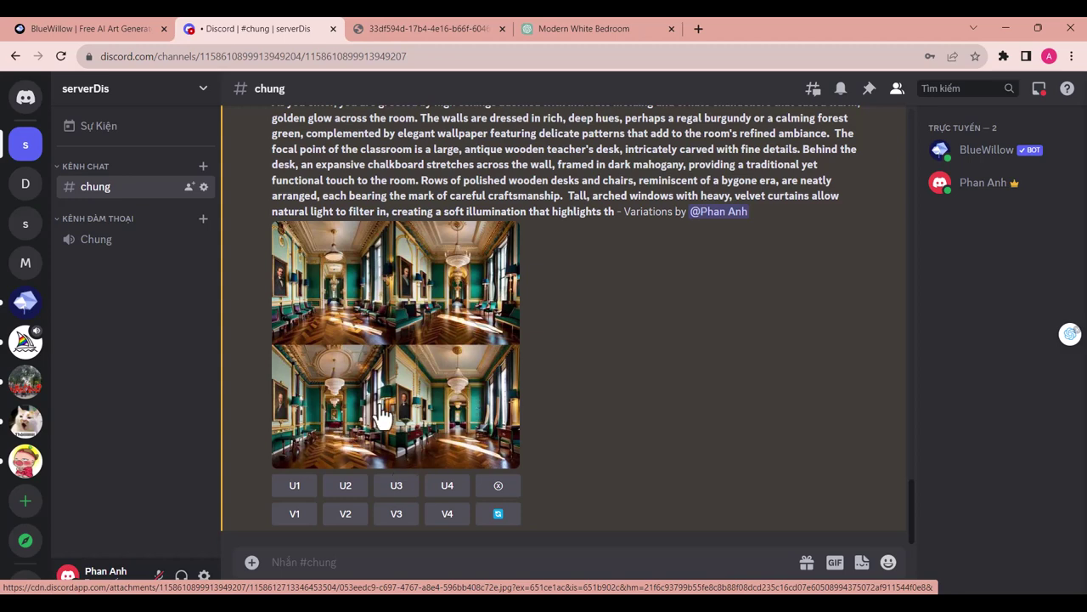
pyautogui.click(457, 434)
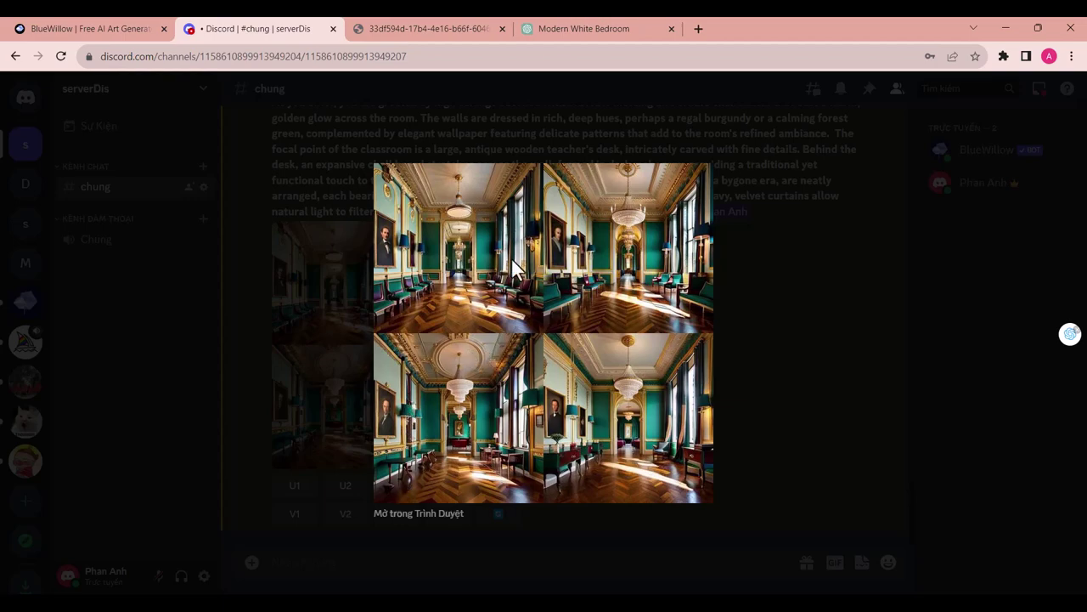
pyautogui.press('Escape')
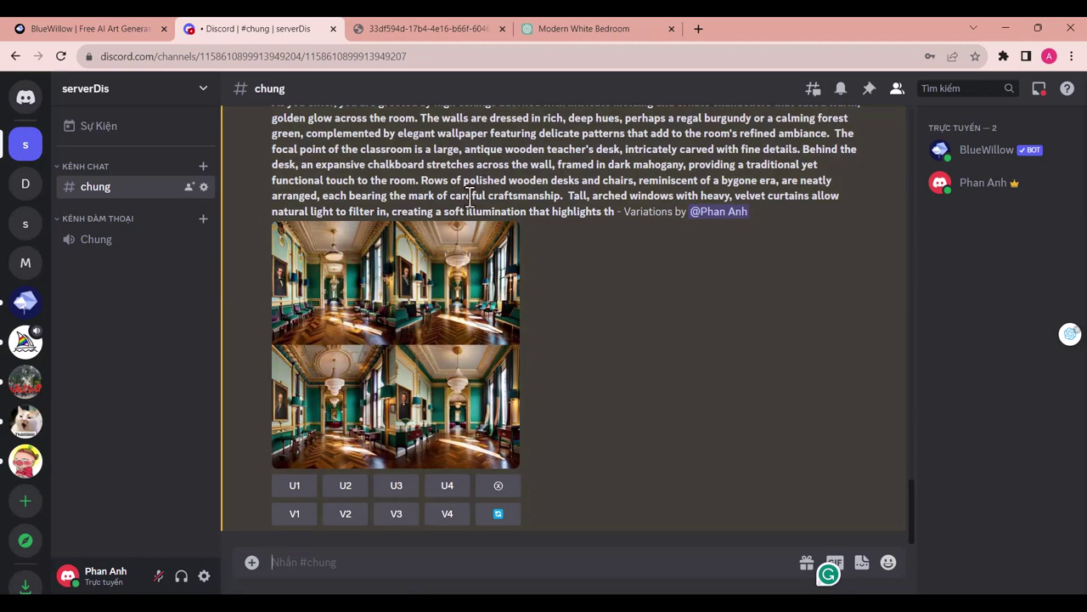
# - Switch from Discord to the LimeWire AI Studio page and sign in with a Google account
pyautogui.tripleClick(458, 219)
pyautogui.click(285, 114)
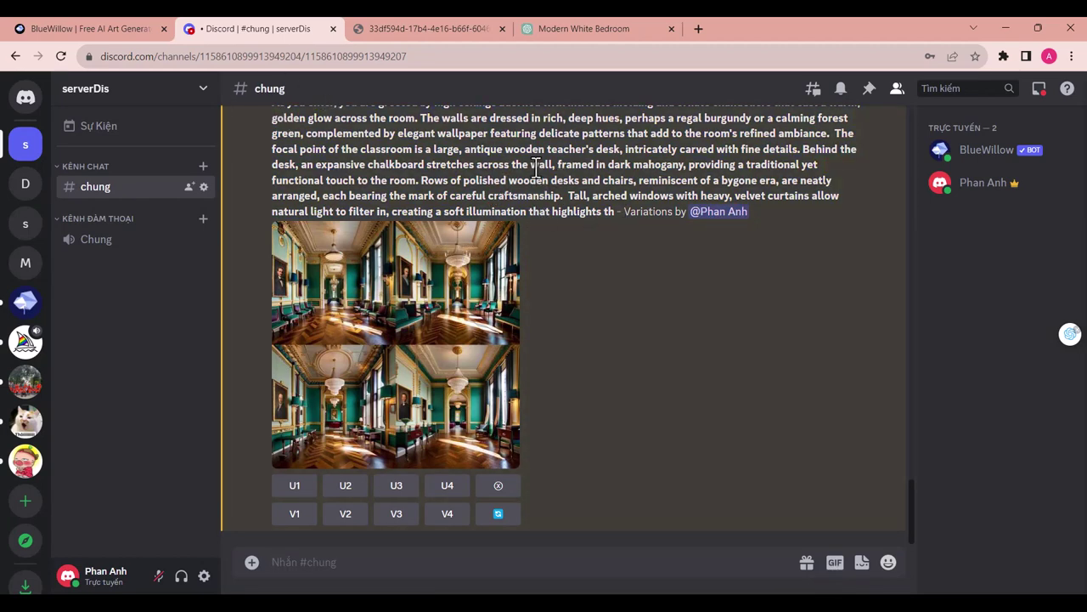
pyautogui.click(72, 29)
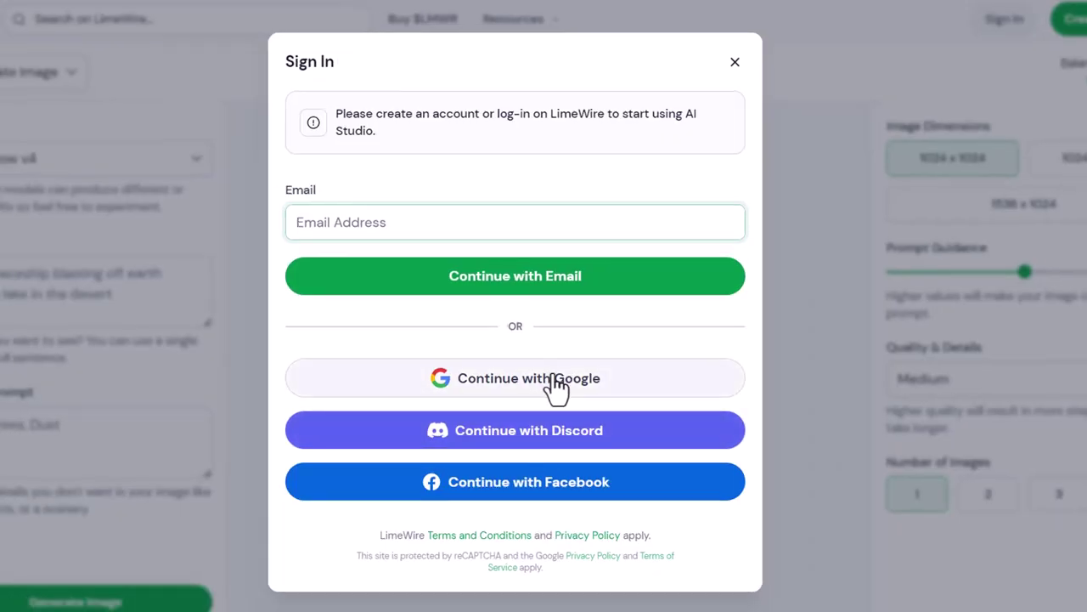
pyautogui.click(544, 390)
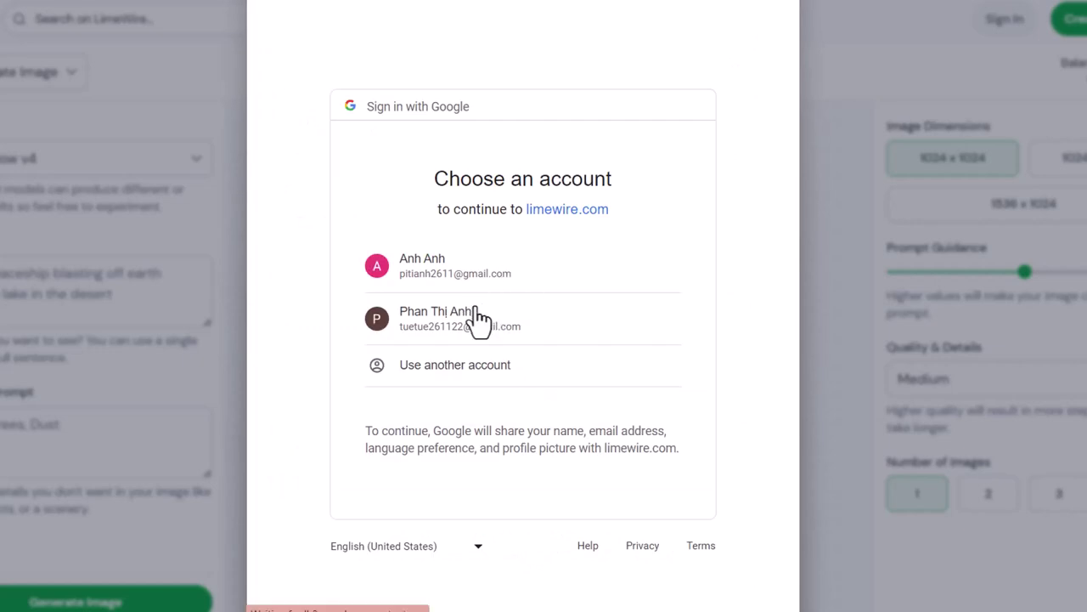
pyautogui.click(535, 328)
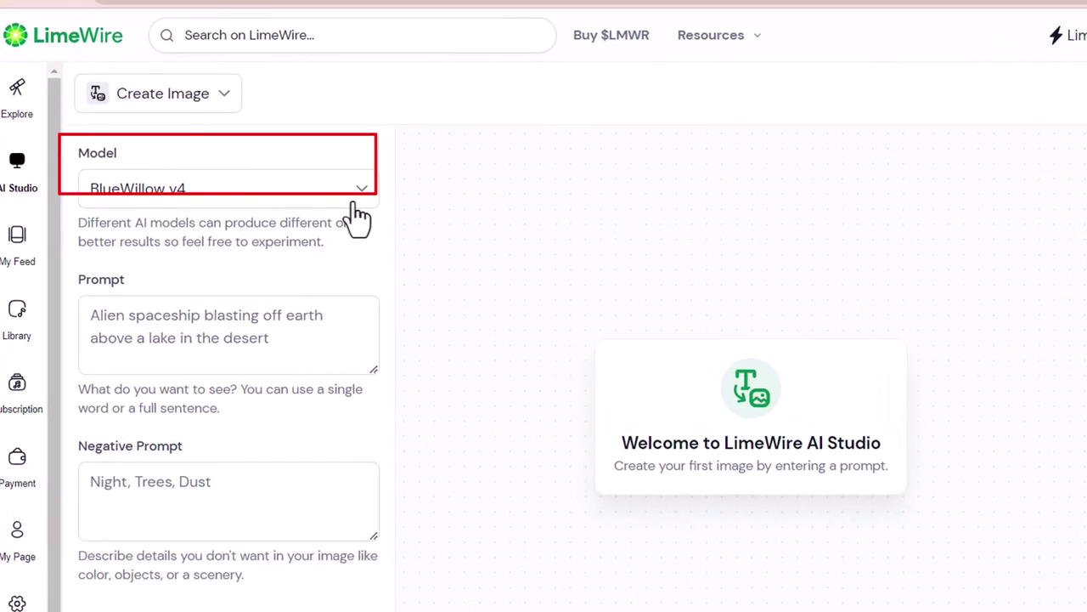
# - Look through the available image generation models and keep BlueWillow v4
pyautogui.click(351, 200)
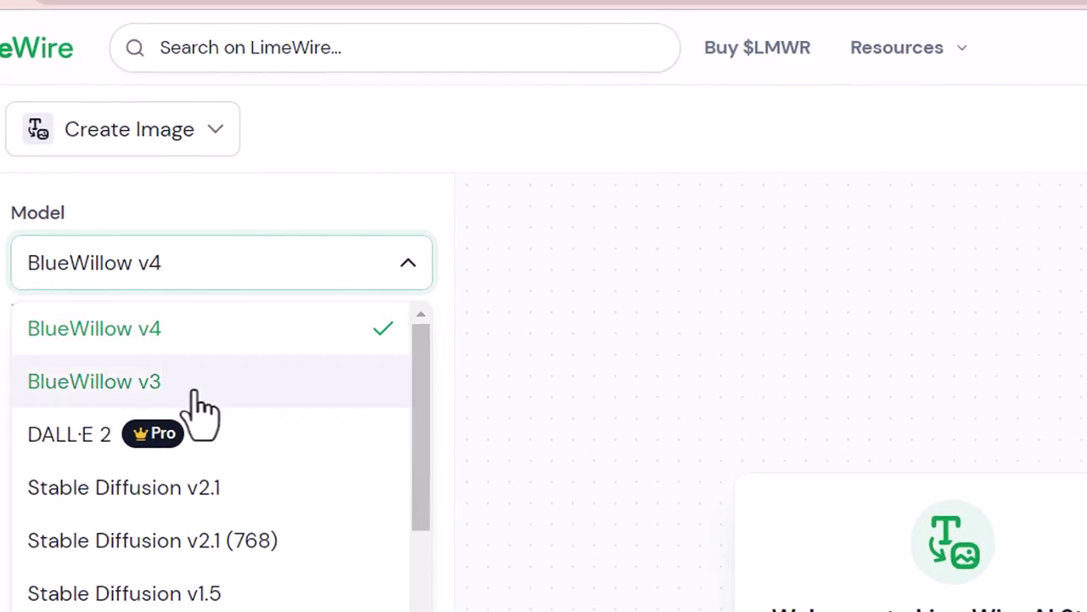
pyautogui.scroll(-2, 194, 485)
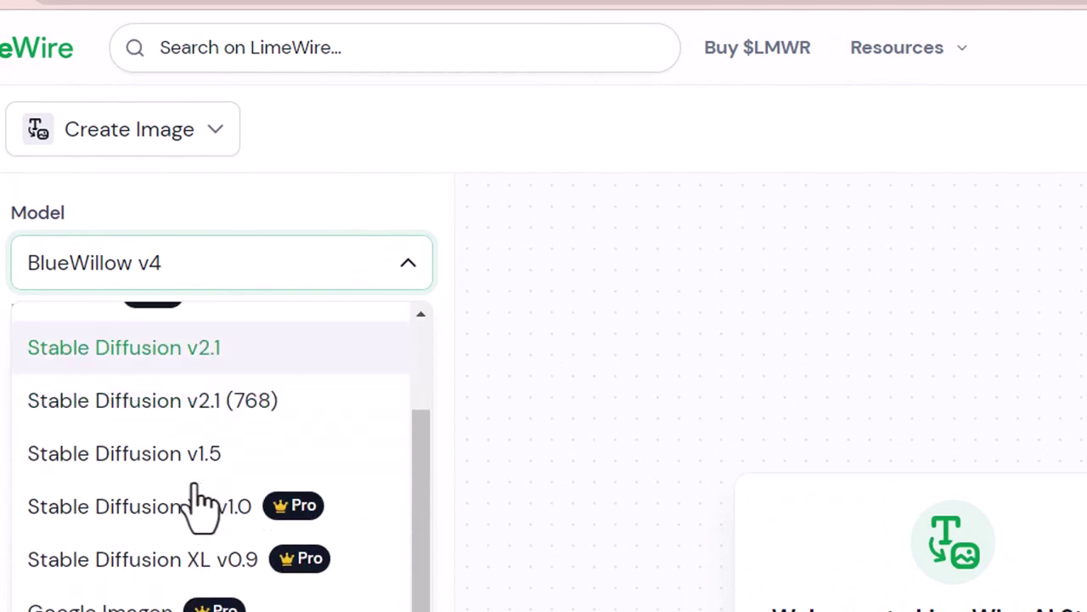
pyautogui.click(298, 199)
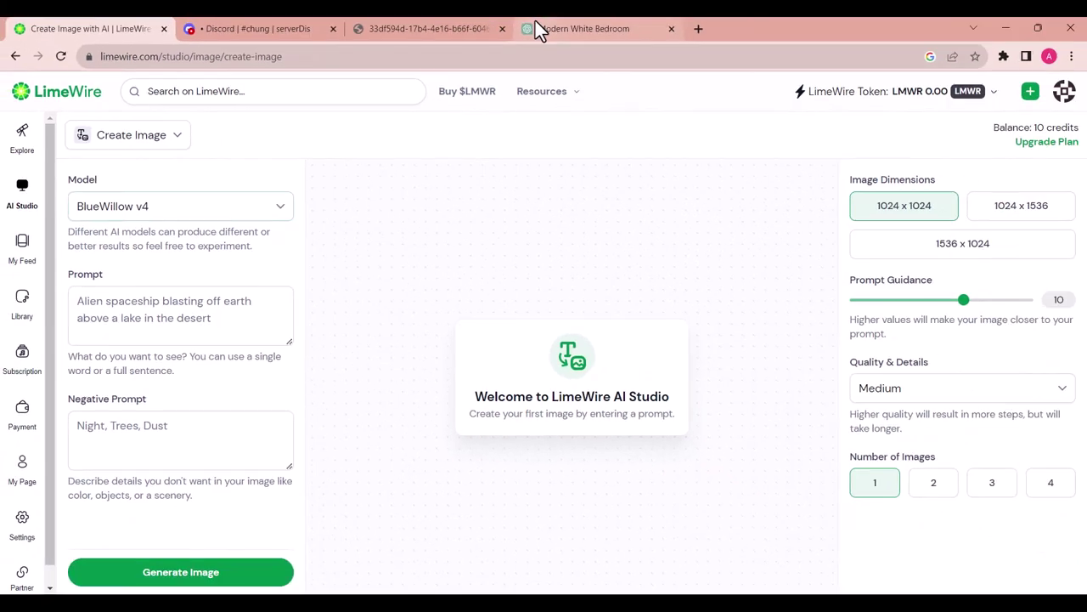
# - Switch to ChatGPT and select the complete English description of the modern white bedroom for copying
pyautogui.click(537, 25)
pyautogui.scroll(5, 441, 283)
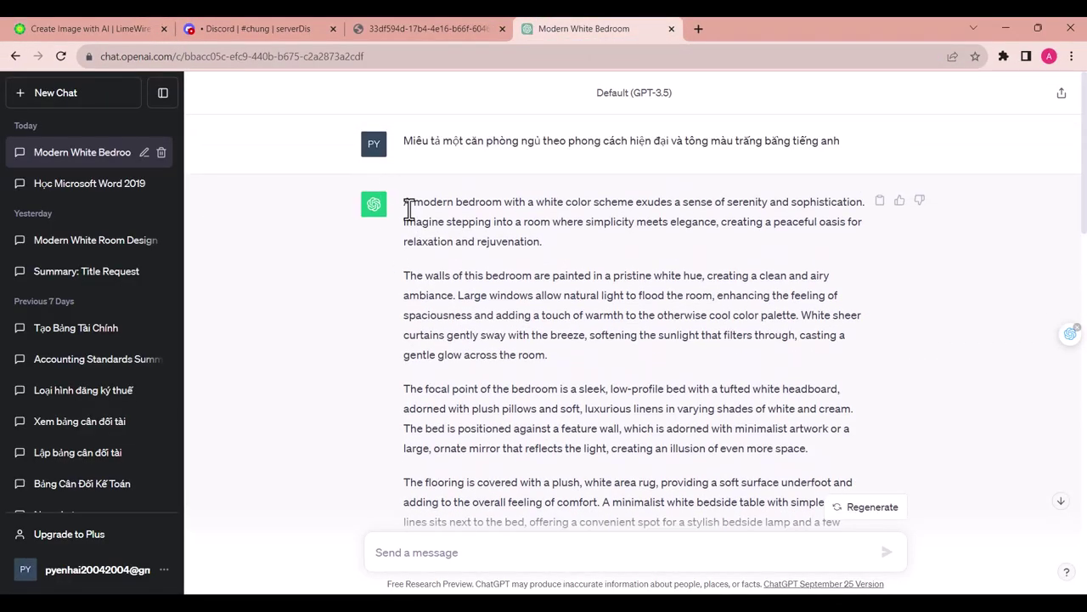
pyautogui.moveTo(405, 202); pyautogui.dragTo(531, 383)
pyautogui.scroll(-1, 531, 382)
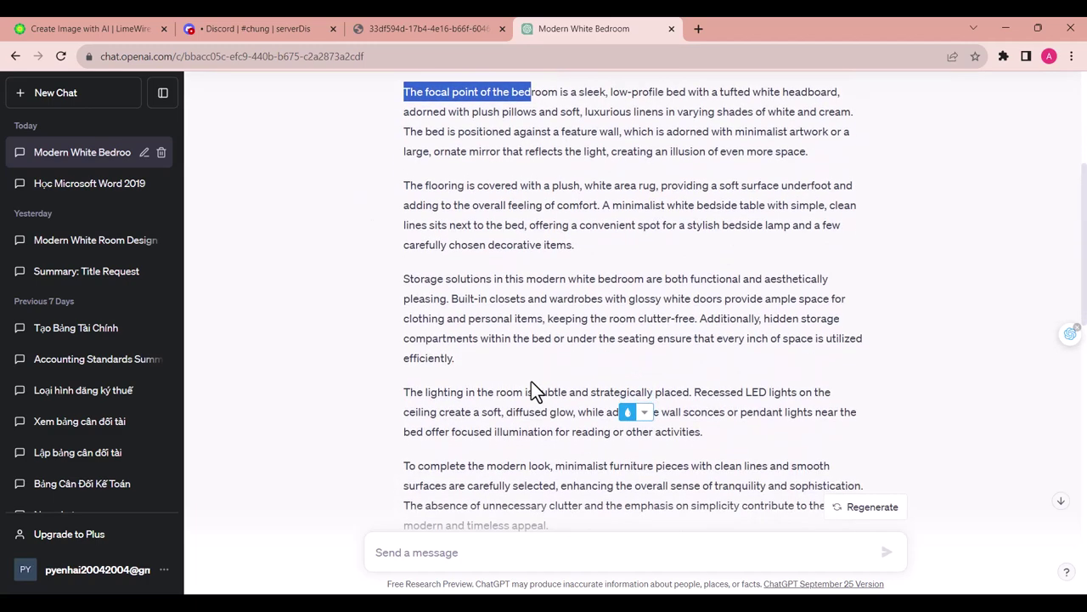
pyautogui.scroll(-2, 532, 384)
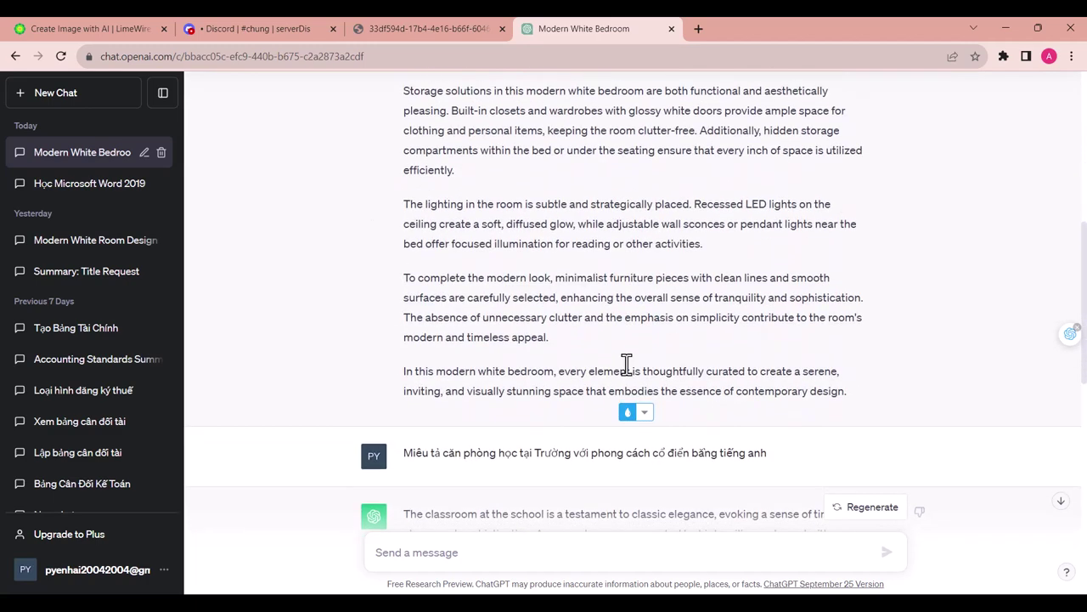
pyautogui.keyDown('shift'); pyautogui.click(862, 403); pyautogui.keyUp('shift')
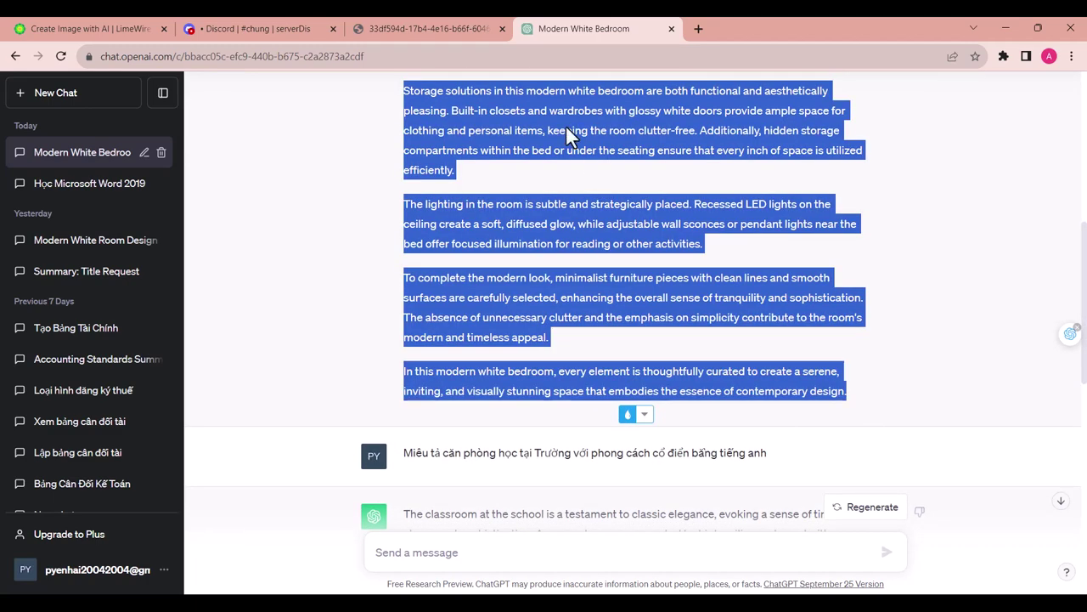
# - Paste the bedroom description into LimeWire as the prompt, review it from its beginning and generate one image with BlueWillow v4
pyautogui.moveTo(86, 17)
pyautogui.mouseDown()
pyautogui.moveTo(162, 42)
pyautogui.moveTo(263, 326)
pyautogui.moveTo(91, 18)
pyautogui.mouseUp()
pyautogui.click(179, 320)
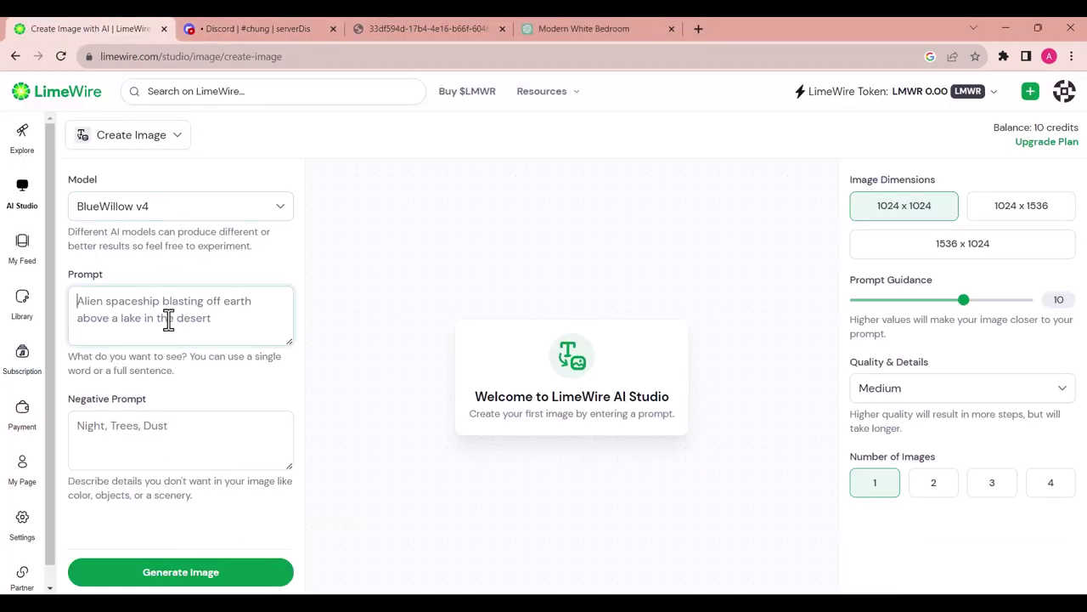
pyautogui.hotkey('ctrl', 'v')
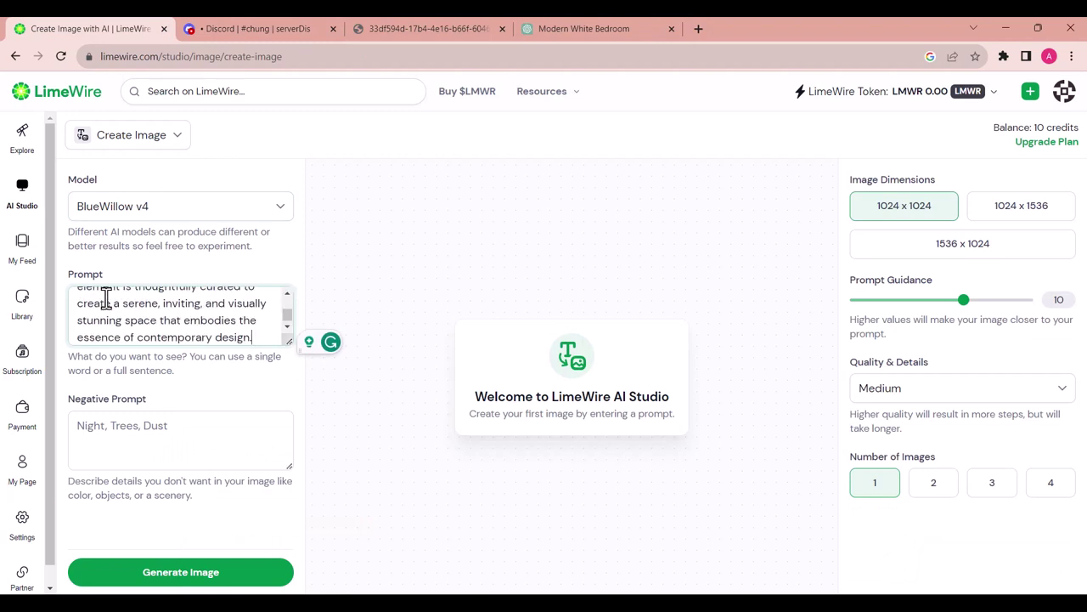
pyautogui.scroll(-2, 151, 321)
pyautogui.scroll(5, 152, 320)
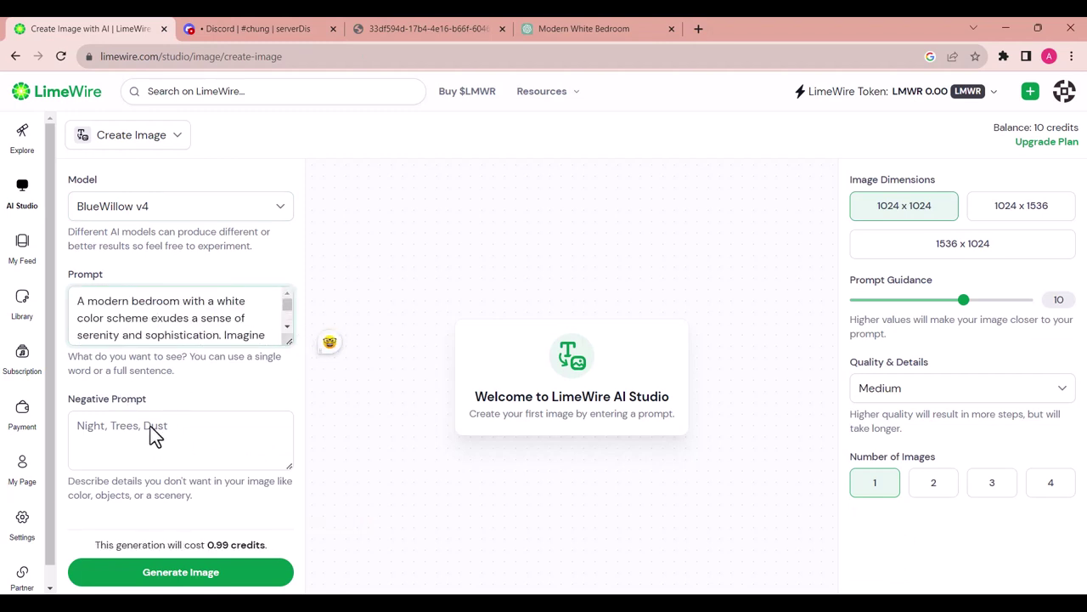
pyautogui.click(151, 575)
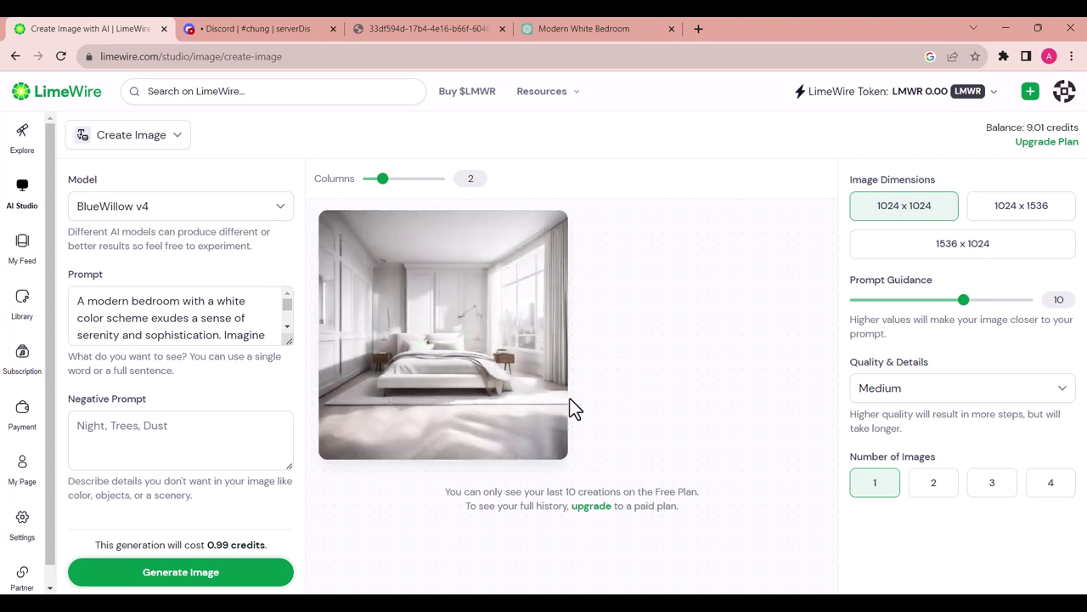
# - Compare the generated bedroom image with the original ChatGPT request and the Discord results, and return to LimeWire
pyautogui.click(547, 26)
pyautogui.scroll(6, 625, 286)
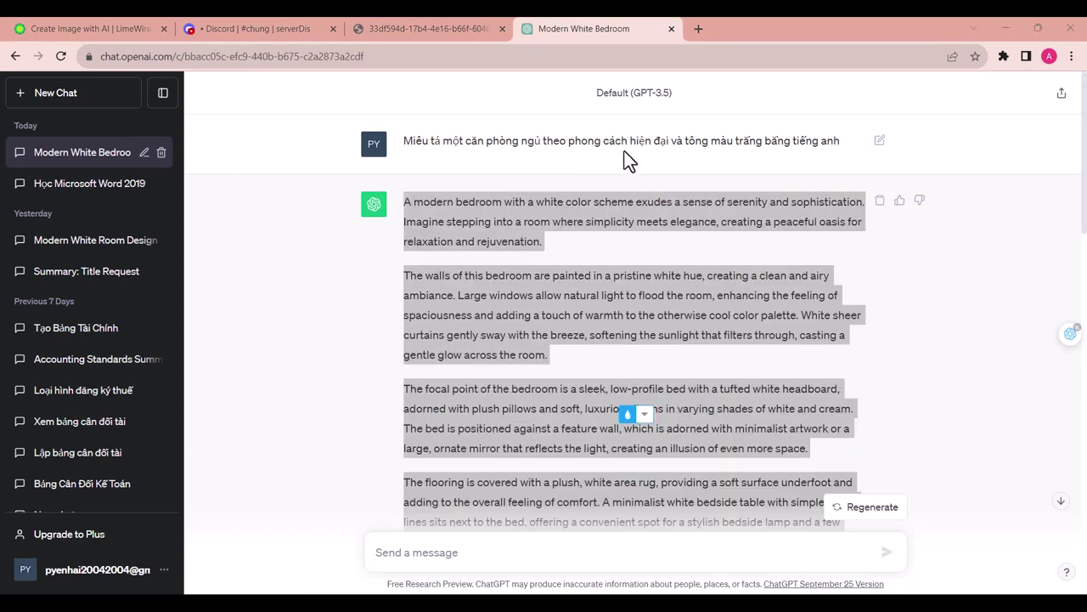
pyautogui.click(672, 148)
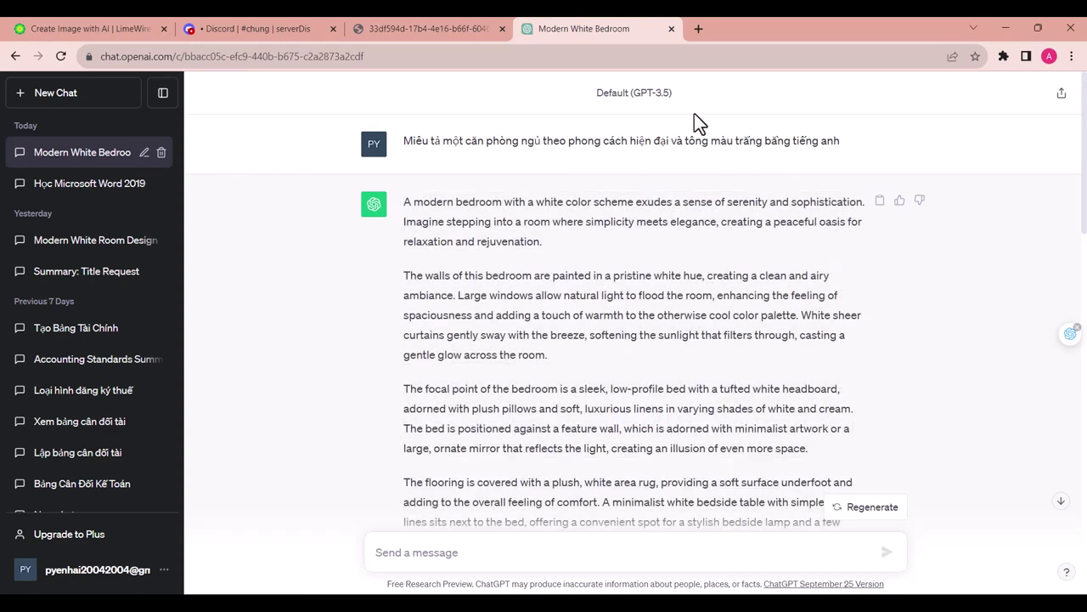
pyautogui.click(136, 28)
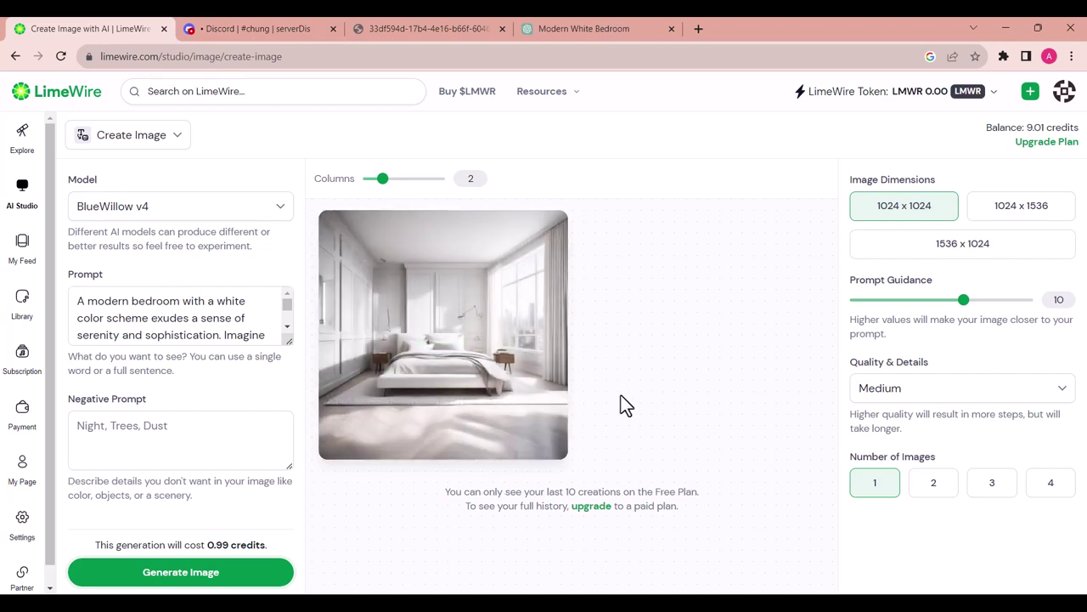
pyautogui.click(219, 25)
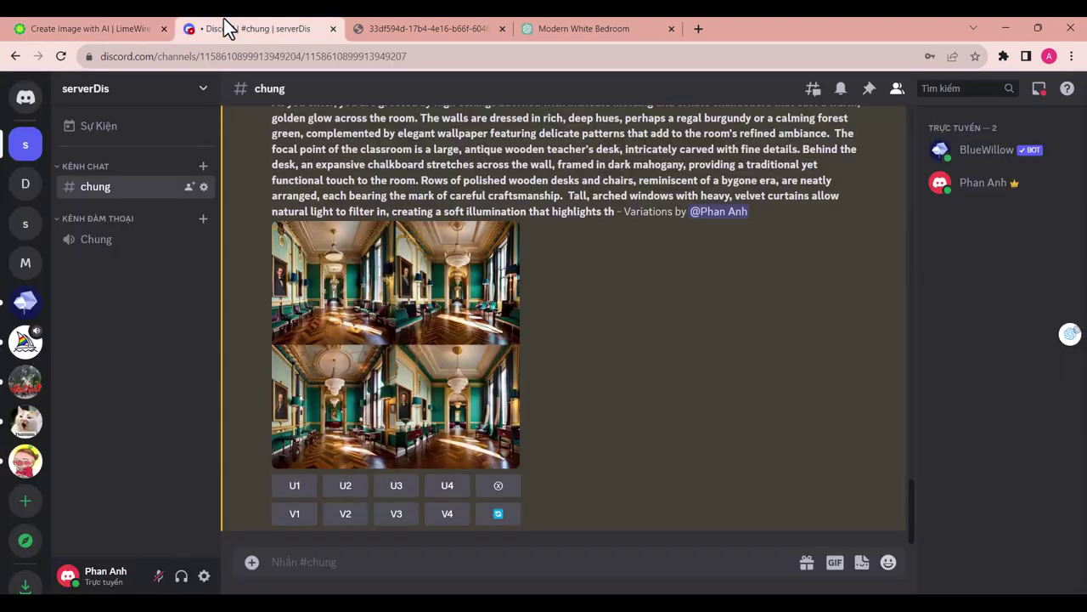
pyautogui.click(142, 26)
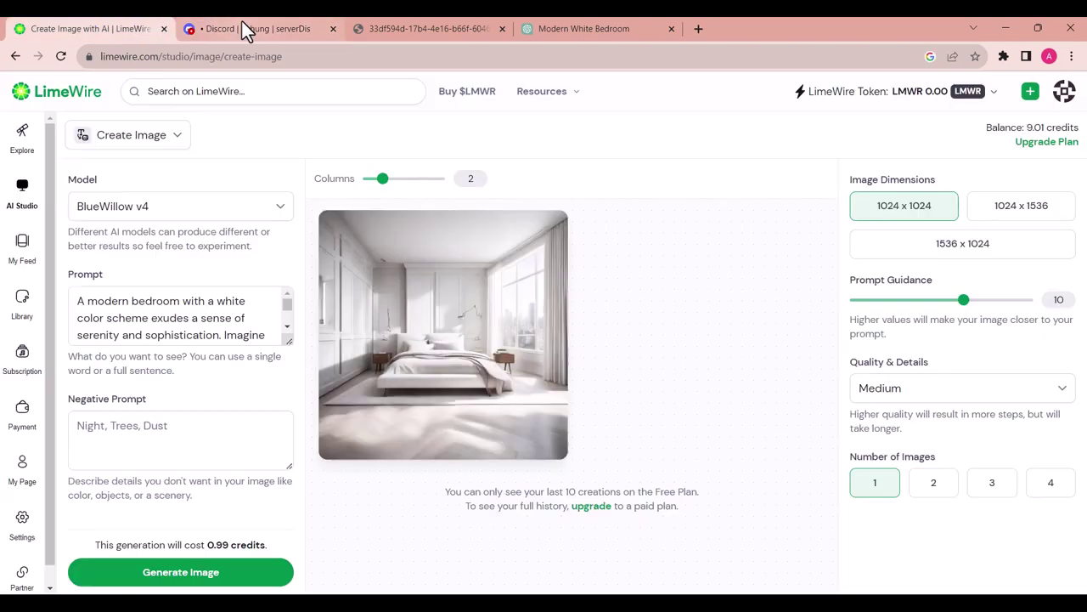
# - Switch the model to BlueWillow v3 and generate an image from the same bedroom prompt
pyautogui.click(213, 212)
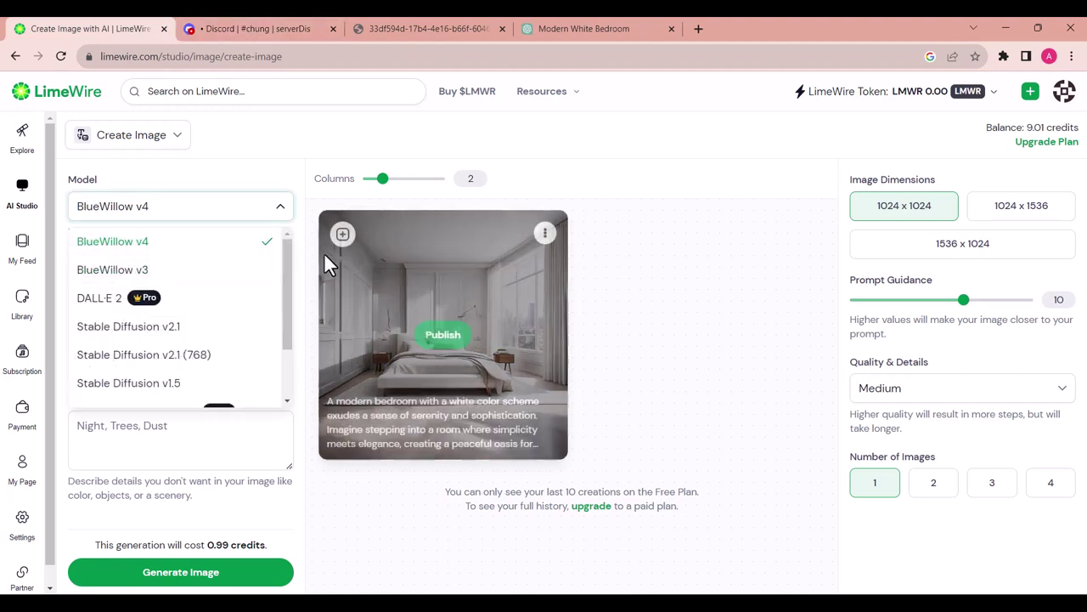
pyautogui.click(105, 272)
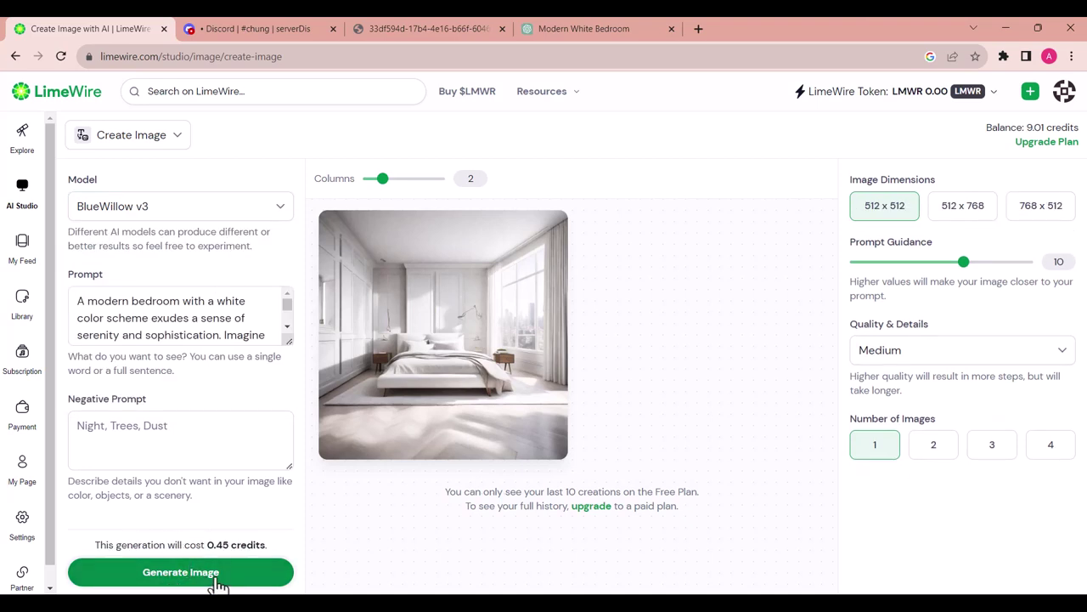
pyautogui.click(217, 583)
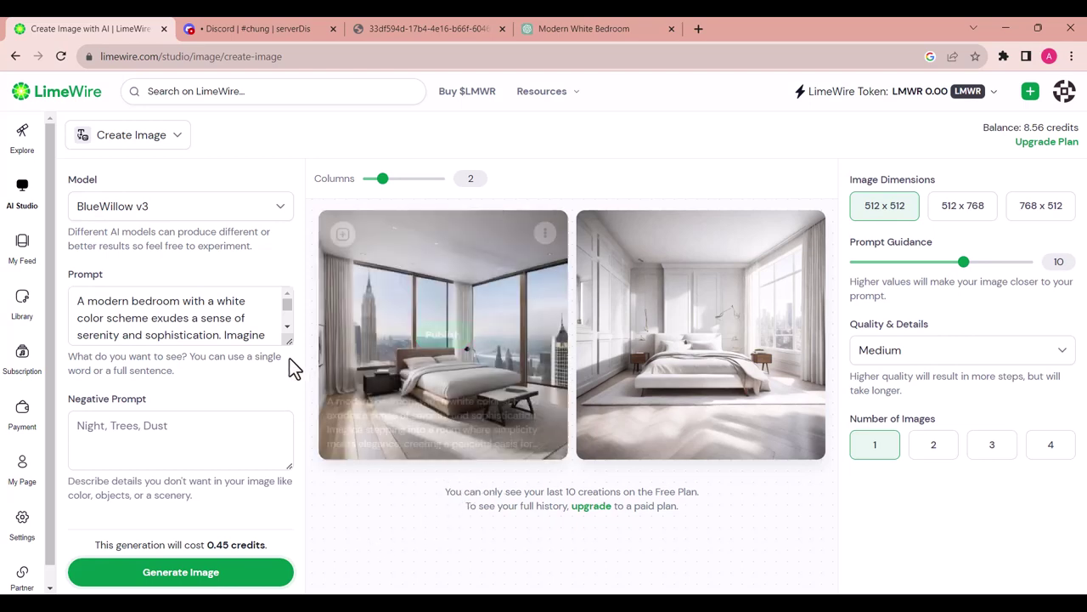
# - Select the Stable Diffusion v2.1 (768) model and try to generate an image from the bedroom prompt
pyautogui.click(242, 209)
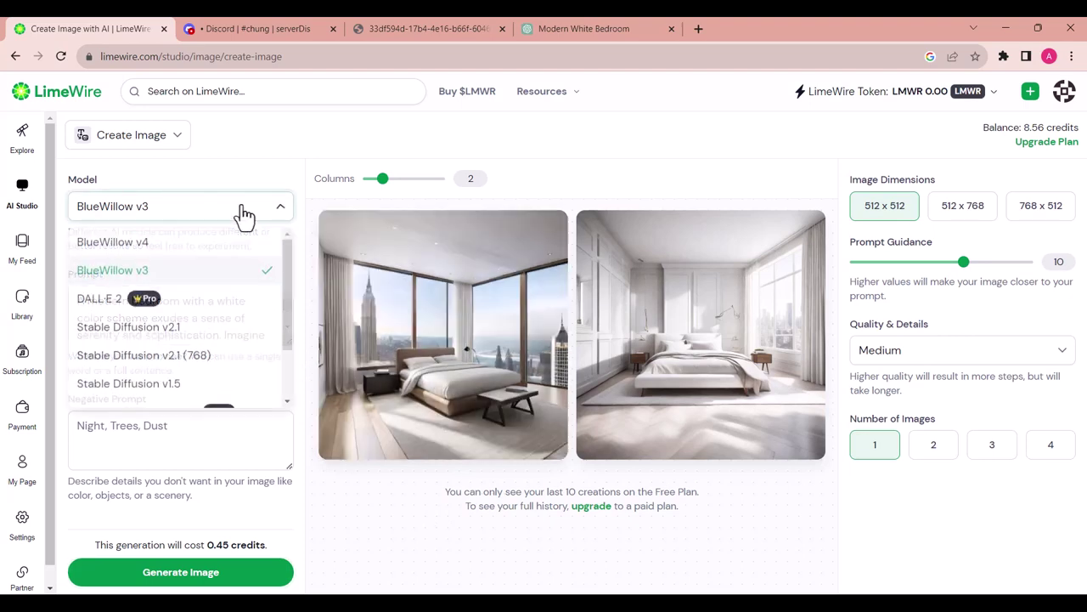
pyautogui.scroll(-1, 177, 335)
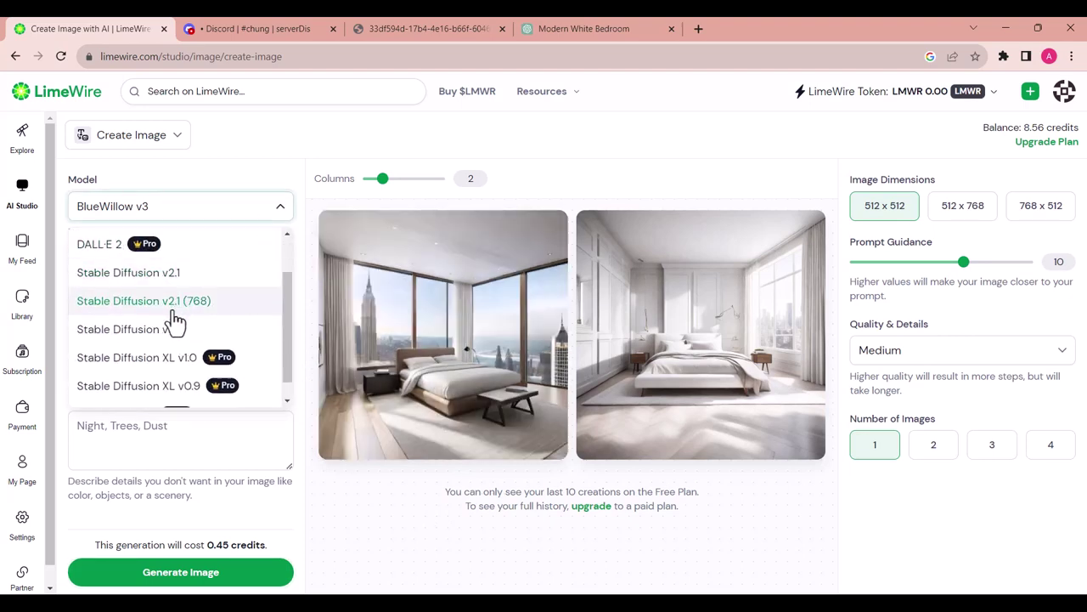
pyautogui.click(172, 311)
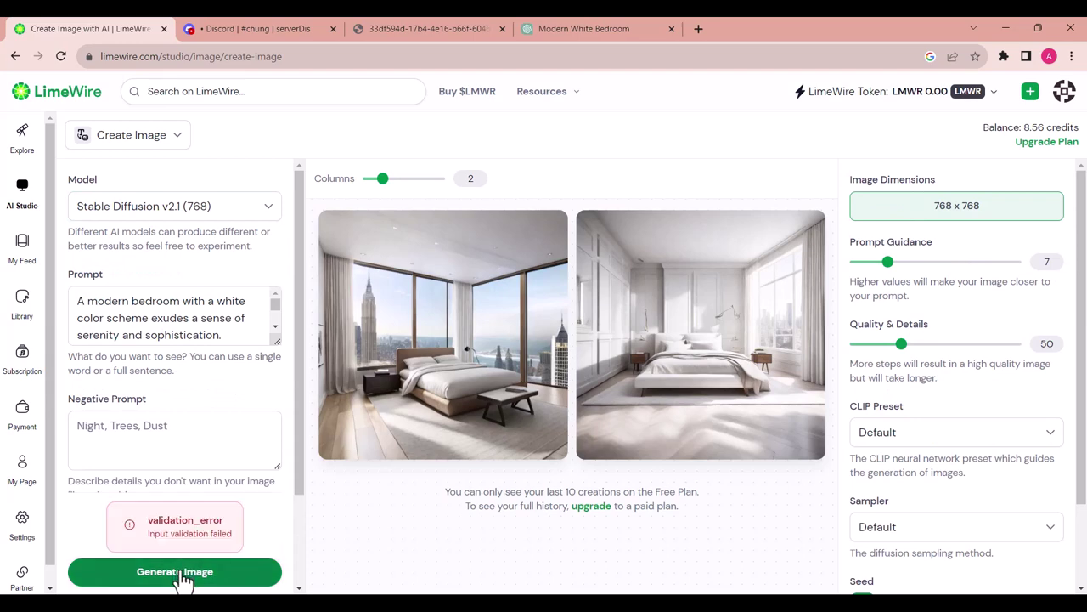
pyautogui.click(181, 576)
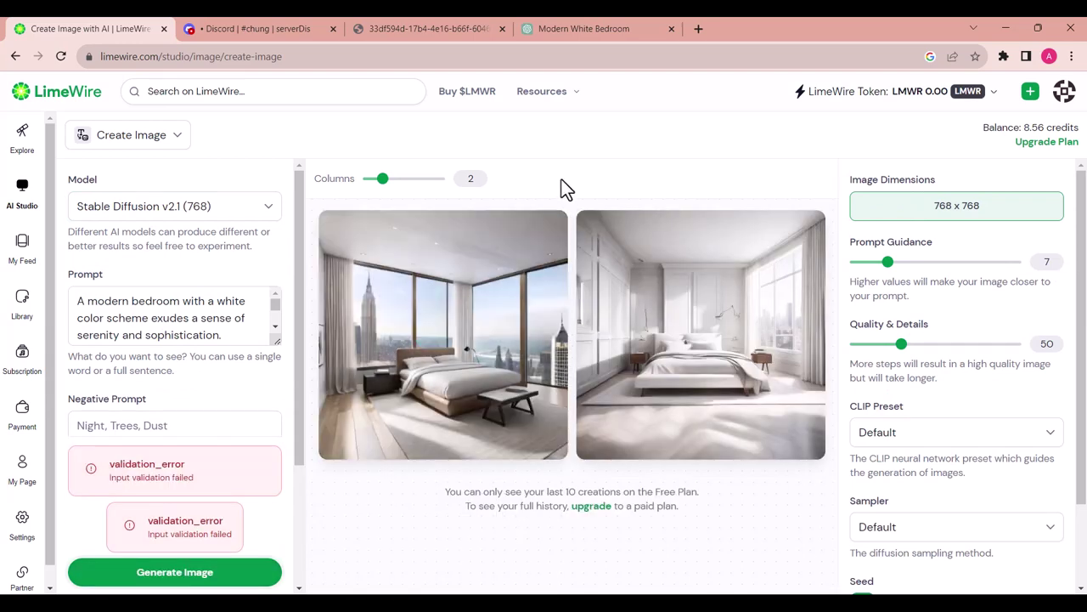
# - Examine the model choices once more, leaving Stable Diffusion v2.1 (768) selected
pyautogui.click(253, 213)
pyautogui.scroll(-1, 157, 314)
pyautogui.scroll(1, 153, 318)
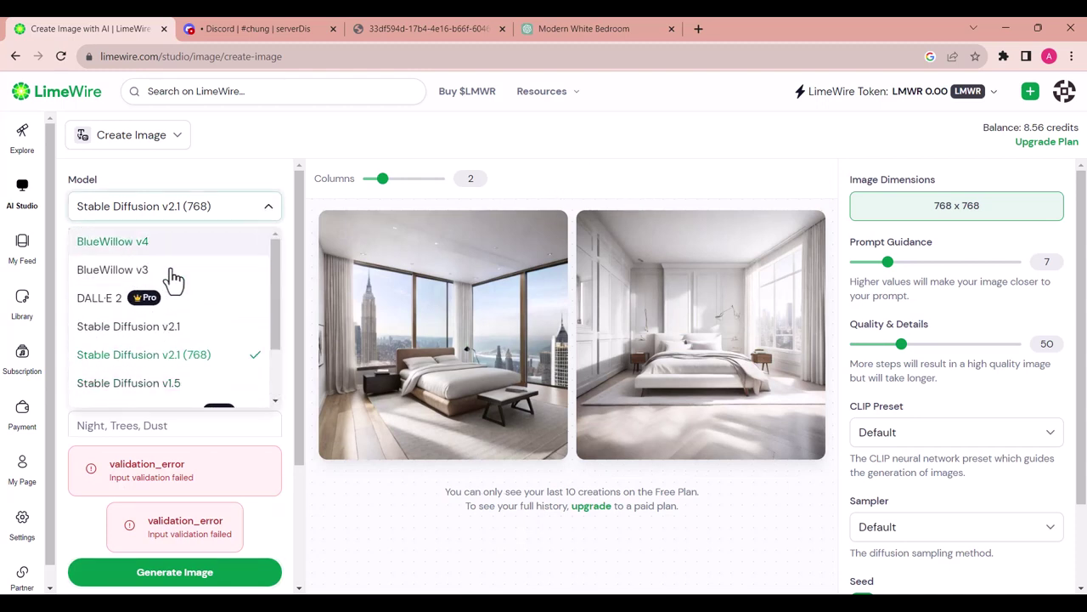
pyautogui.scroll(-1, 170, 374)
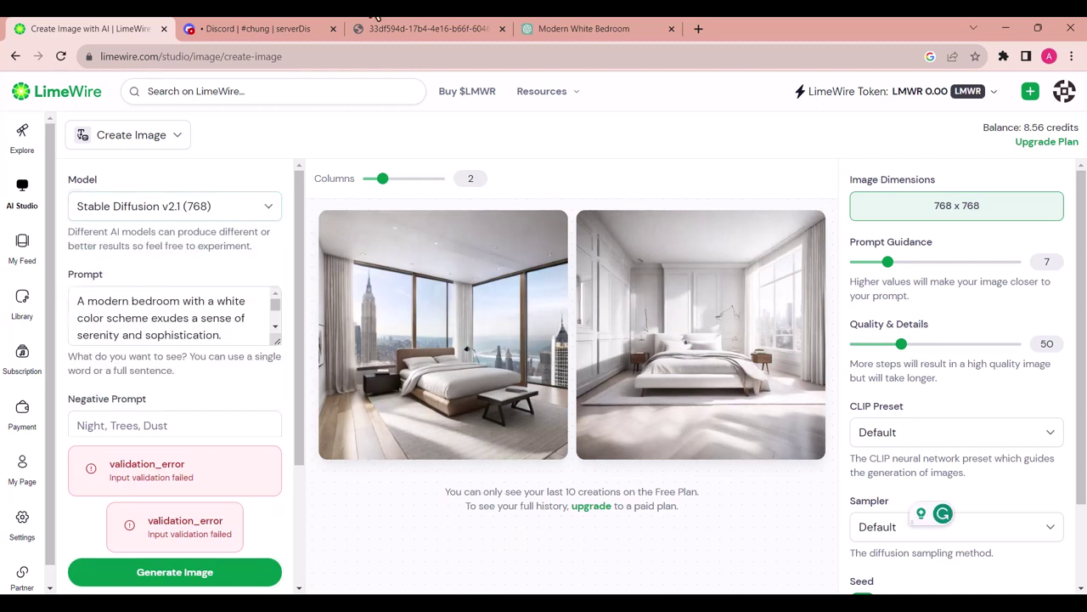
# - Switch to ChatGPT and send the request "miêu tả không gian nhà bếp theo phong cách hiện đại và tông màu sáng"
pyautogui.click(561, 29)
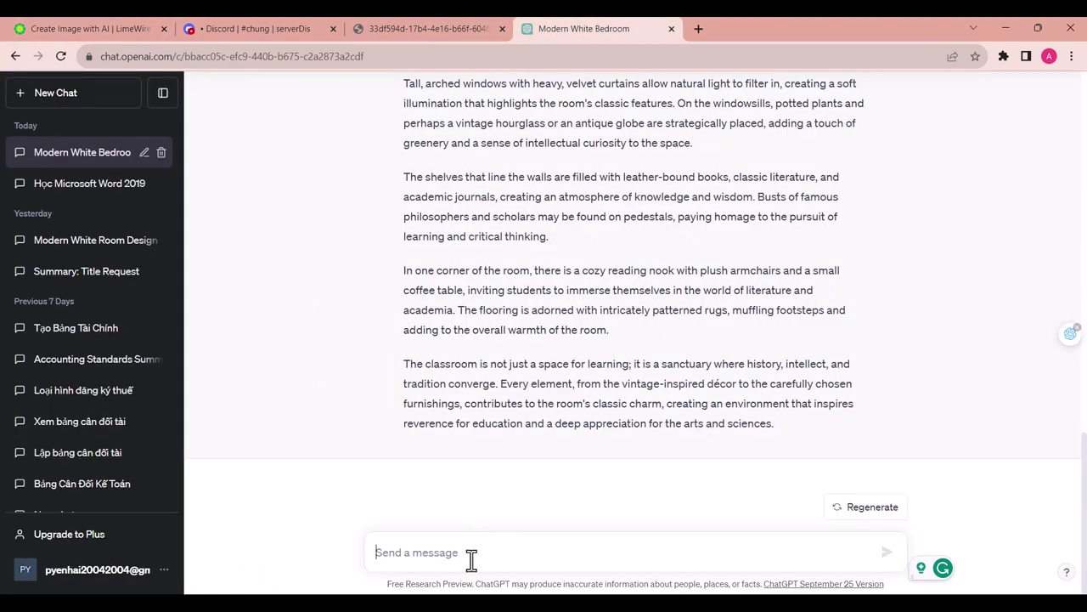
pyautogui.write('mid')
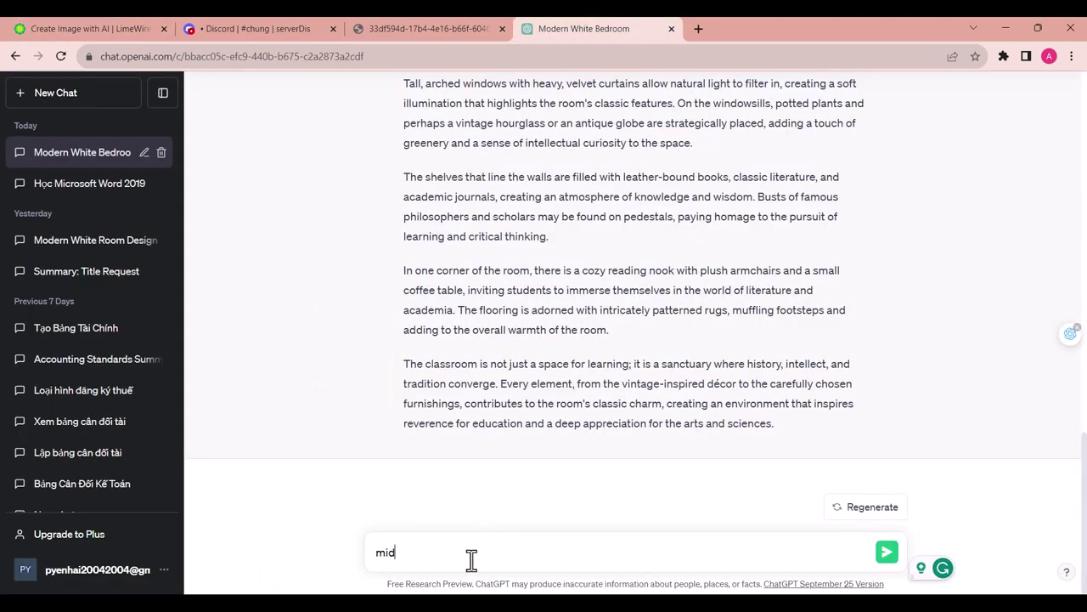
pyautogui.write('due')
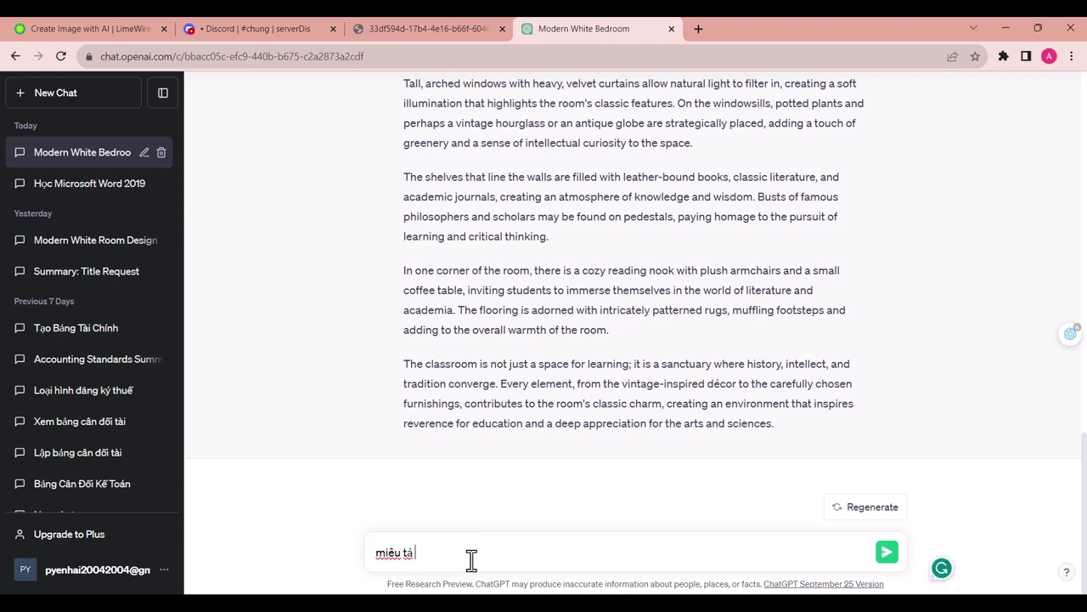
pyautogui.write('u tả không gian nhà bếp theo ph')
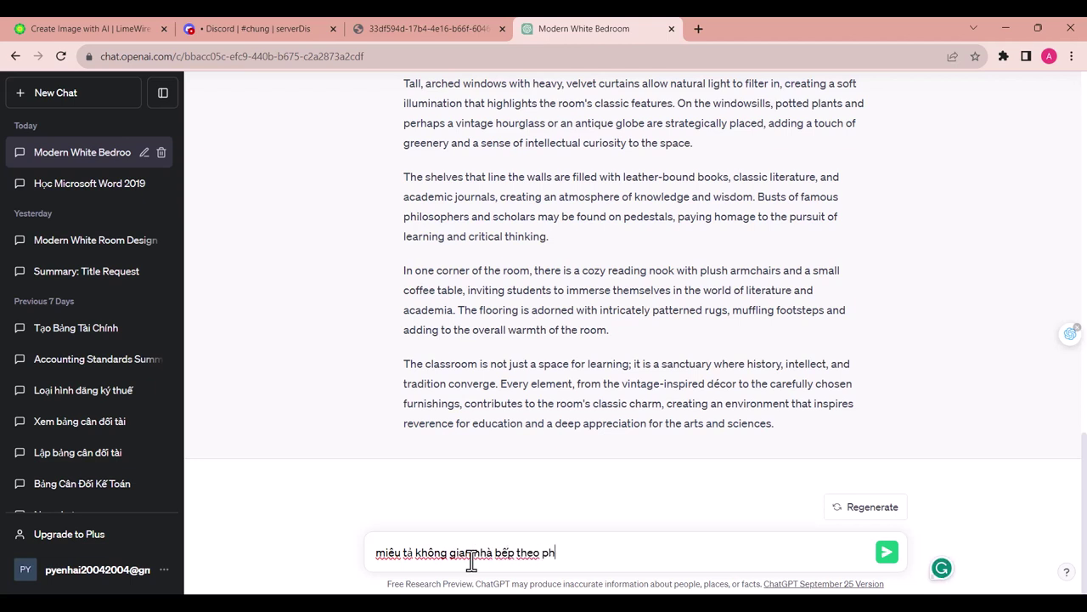
pyautogui.write(' cac')
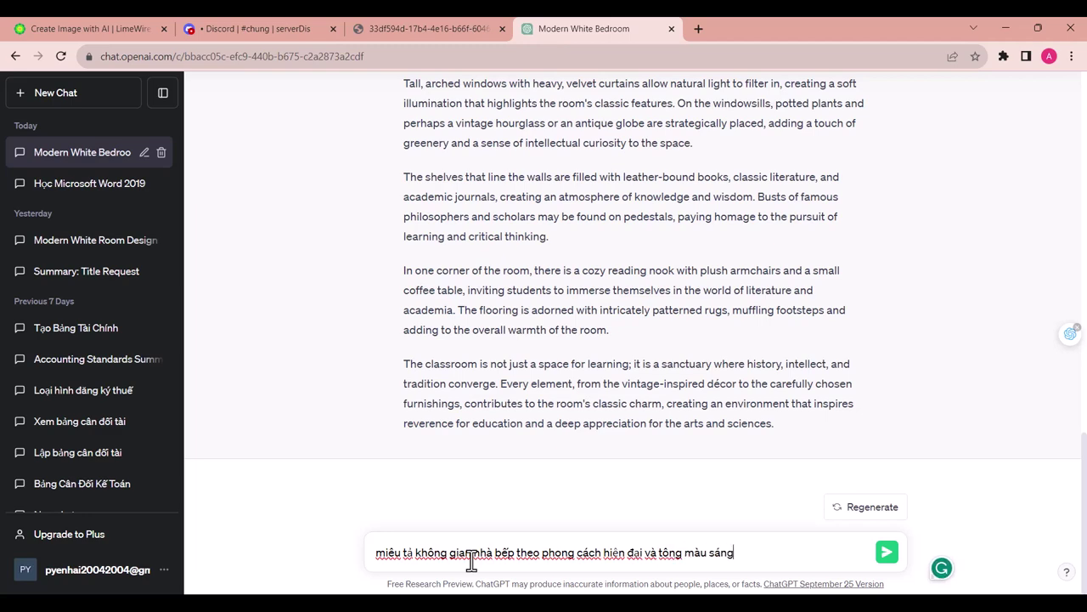
pyautogui.press('Return')
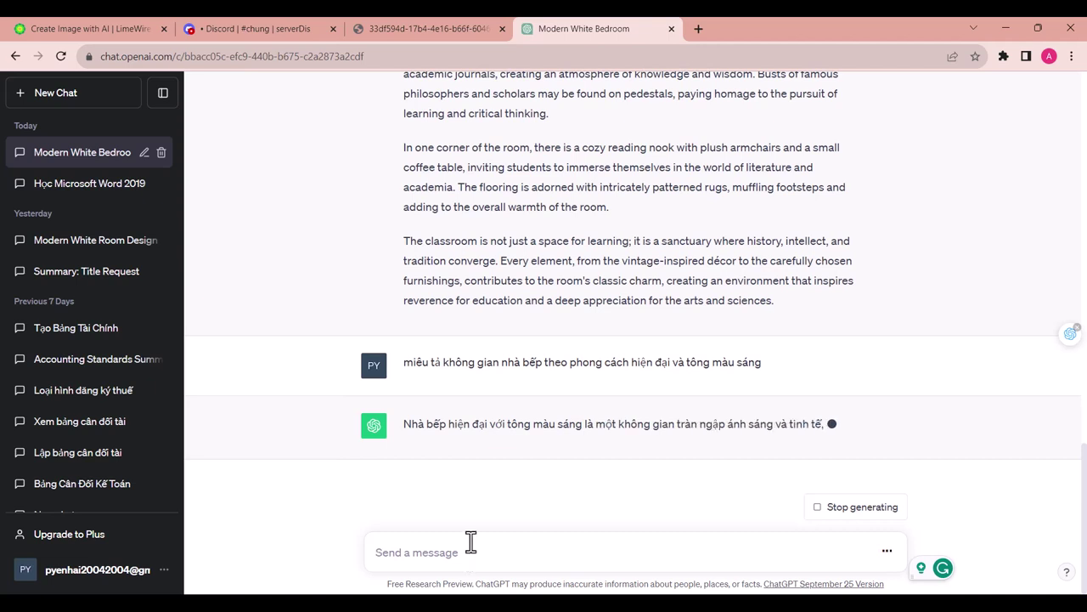
# - Stop the running reply and send the request "miêu tả không gian nhà bếp theo phong cách hiện đại và tông màu sáng viết bằng tiếng anh"
pyautogui.click(855, 510)
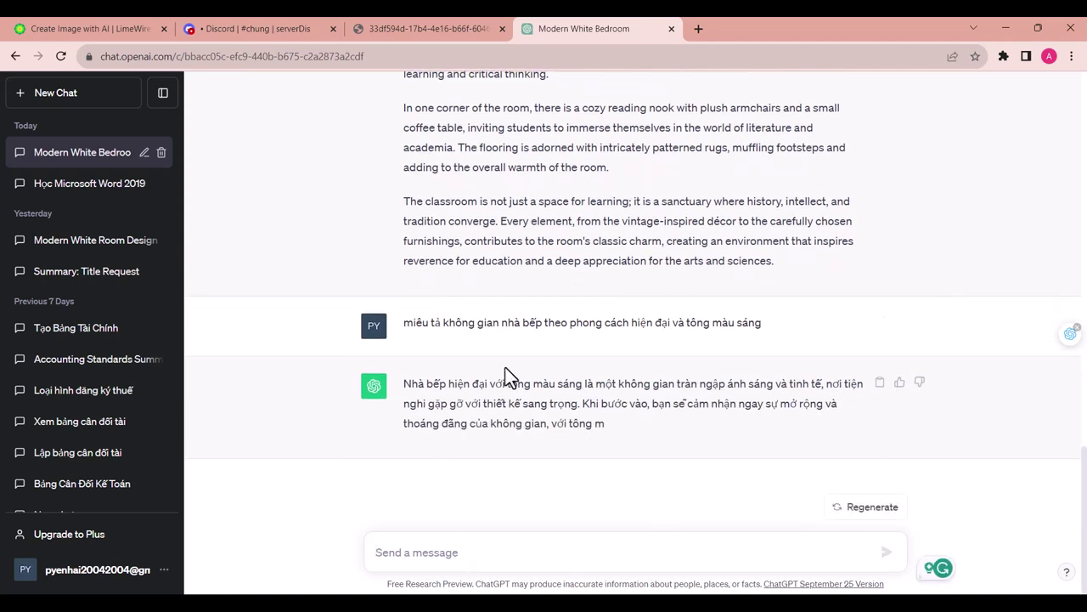
pyautogui.moveTo(408, 325); pyautogui.dragTo(759, 340)
pyautogui.hotkey('ctrl', 'c')
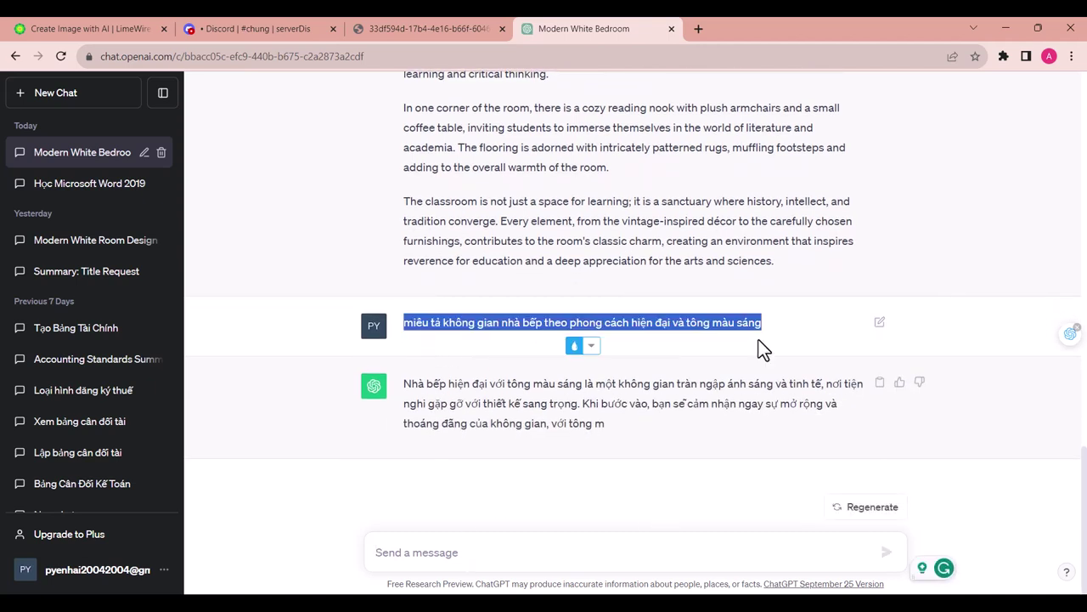
pyautogui.click(614, 553)
pyautogui.hotkey('ctrl', 'v')
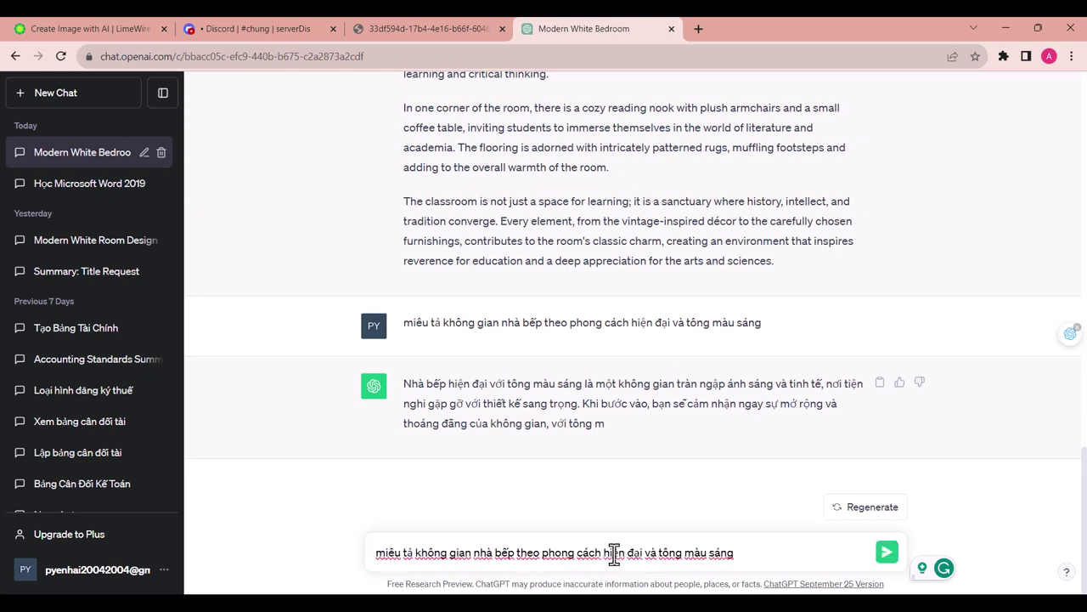
pyautogui.write('viết bằng t')
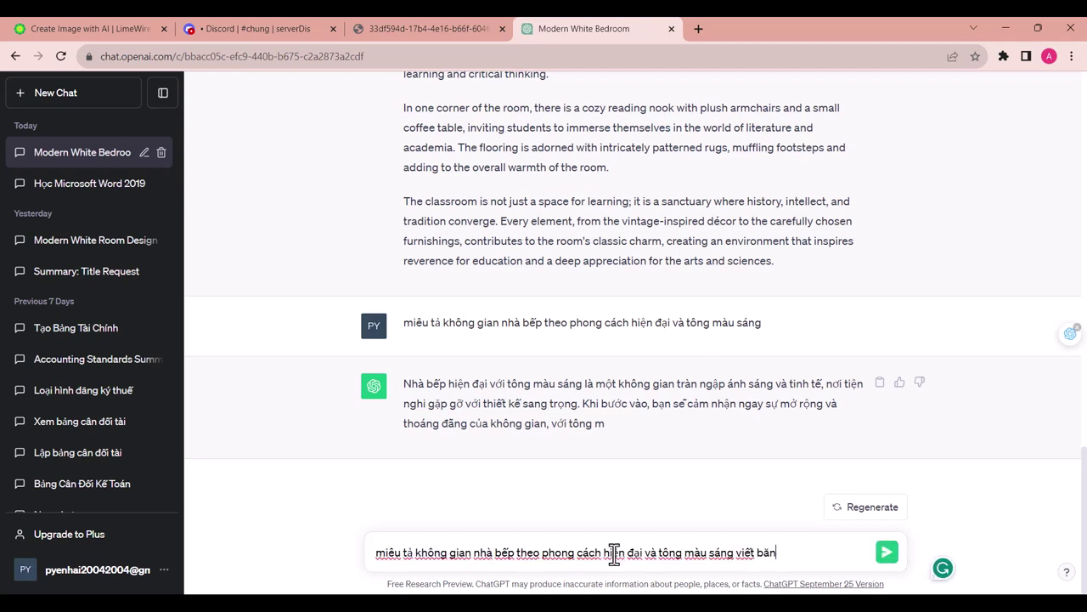
pyautogui.write('iếng anh')
pyautogui.press('Return')
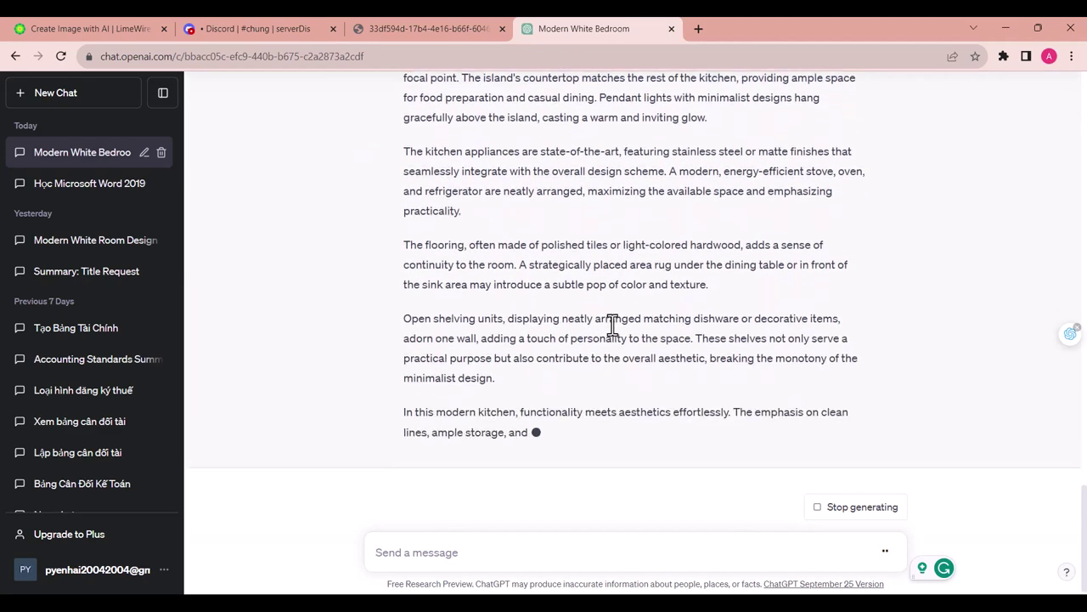
# - Copy the entire English description of the modern kitchen from ChatGPT's reply
pyautogui.scroll(5, 560, 323)
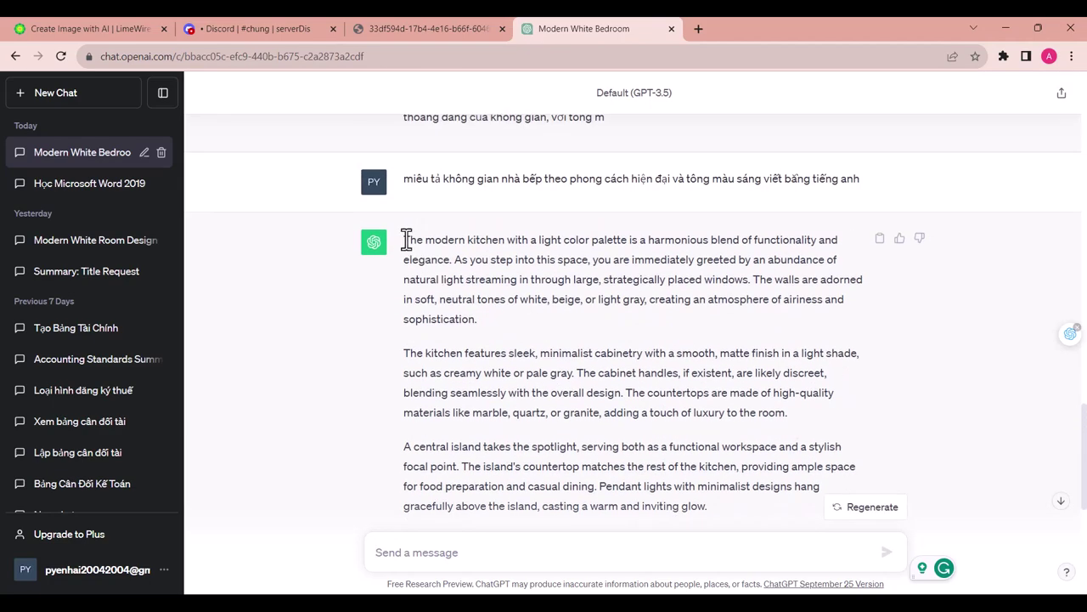
pyautogui.moveTo(407, 239); pyautogui.dragTo(594, 411)
pyautogui.click(595, 411)
pyautogui.scroll(-5, 596, 414)
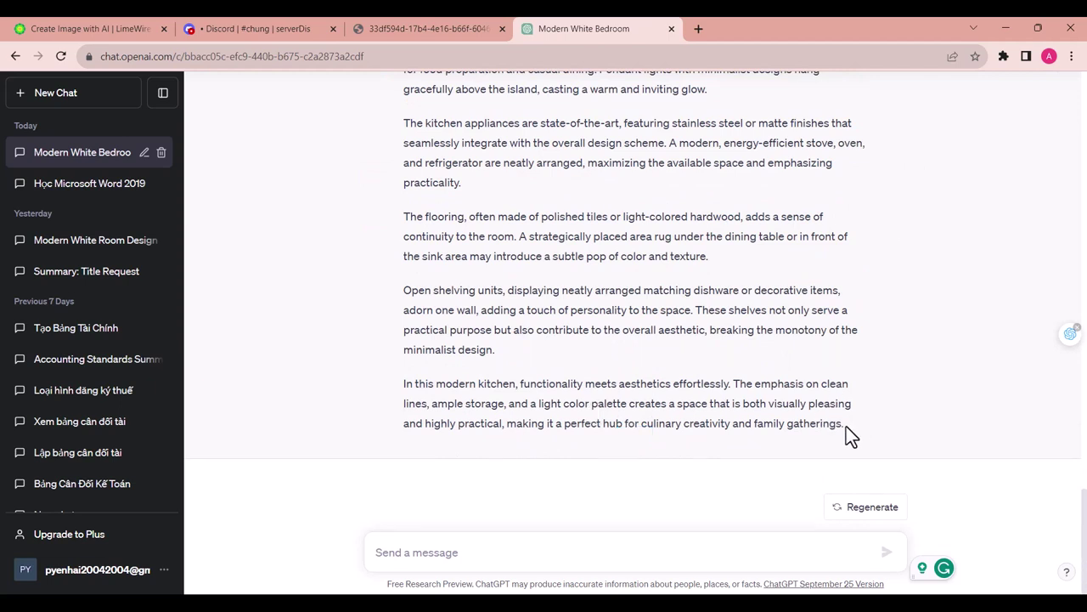
pyautogui.moveTo(846, 426); pyautogui.dragTo(404, 256)
pyautogui.scroll(5, 425, 259)
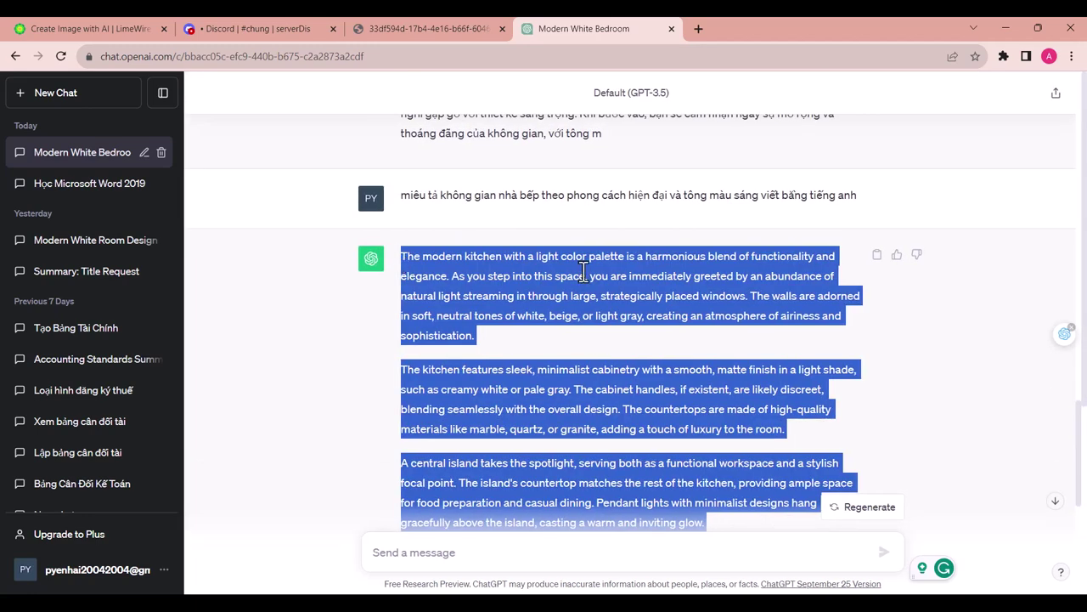
# - Switch to LimeWire AI Studio and replace the bedroom prompt with the copied modern kitchen description
pyautogui.click(87, 22)
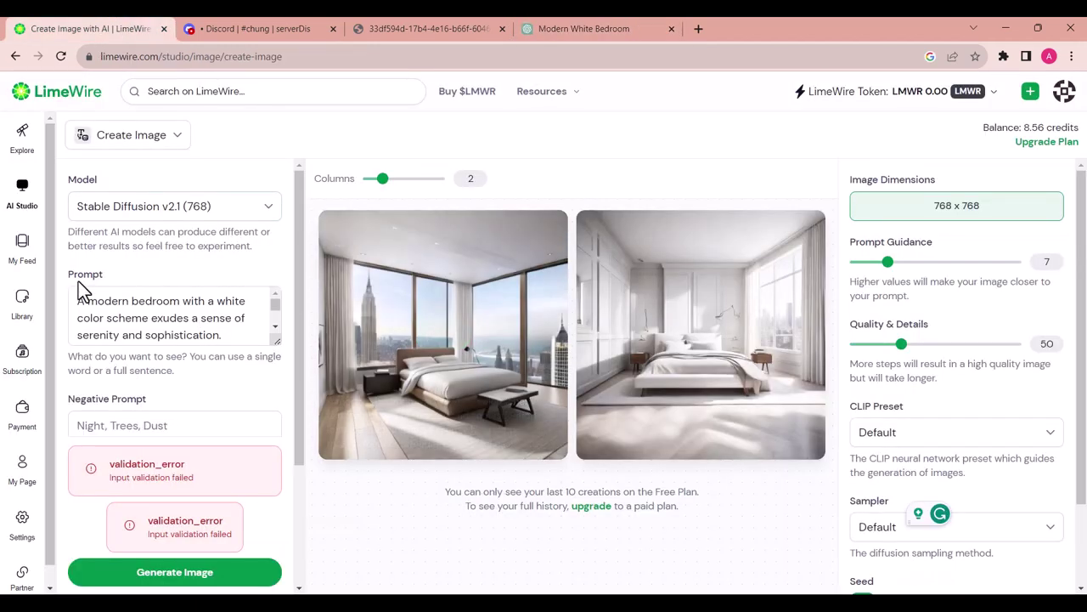
pyautogui.click(145, 316)
pyautogui.hotkey('ctrl', 'a')
pyautogui.hotkey('ctrl', 'v')
# - Set the model to BlueWillow v4 and generate an image from the kitchen prompt
pyautogui.click(260, 209)
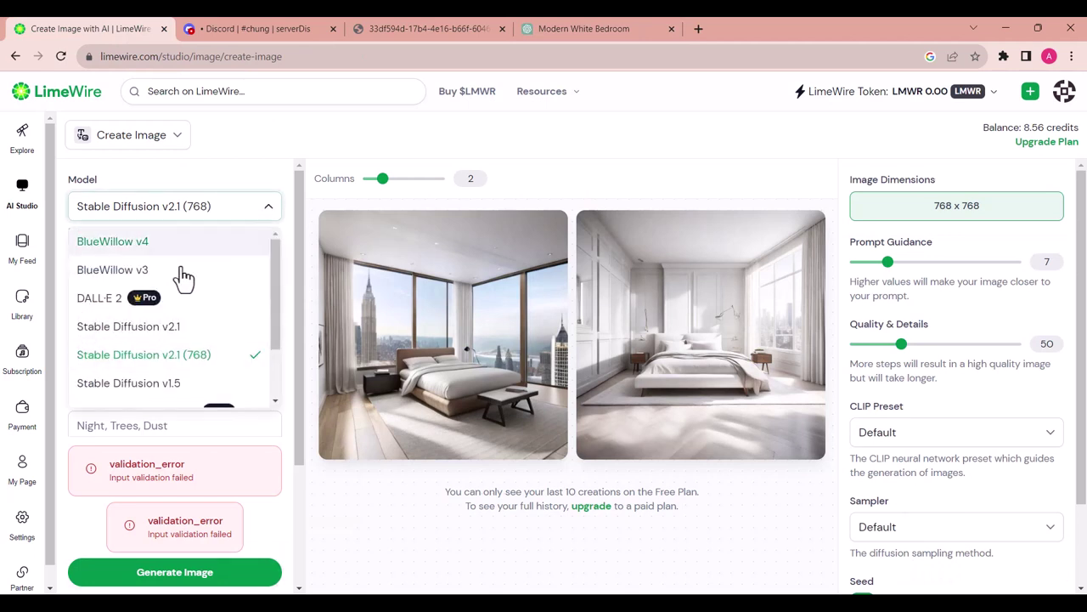
pyautogui.click(175, 243)
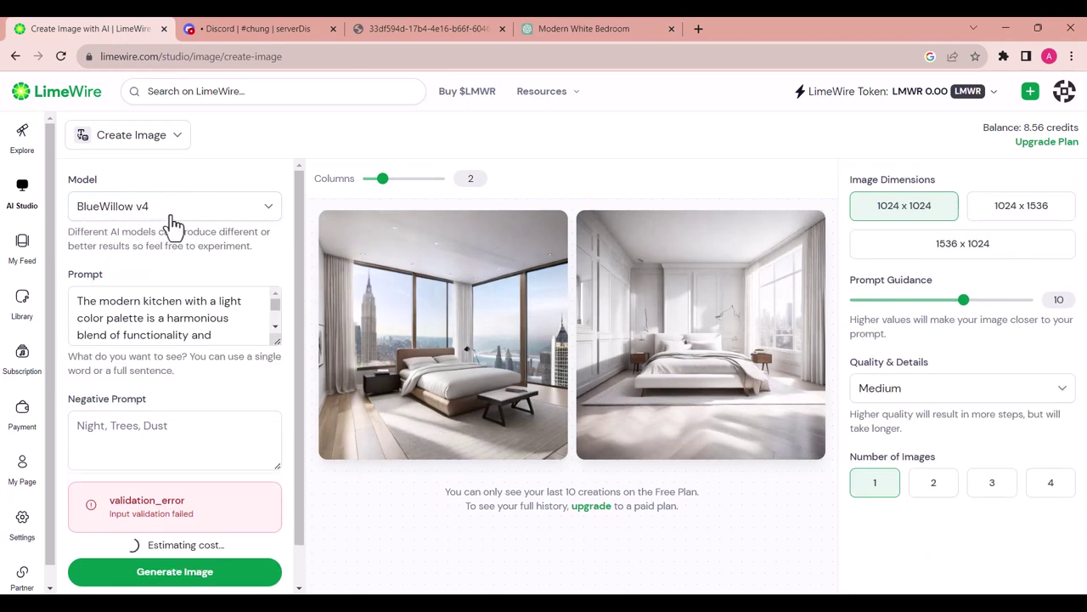
pyautogui.click(181, 576)
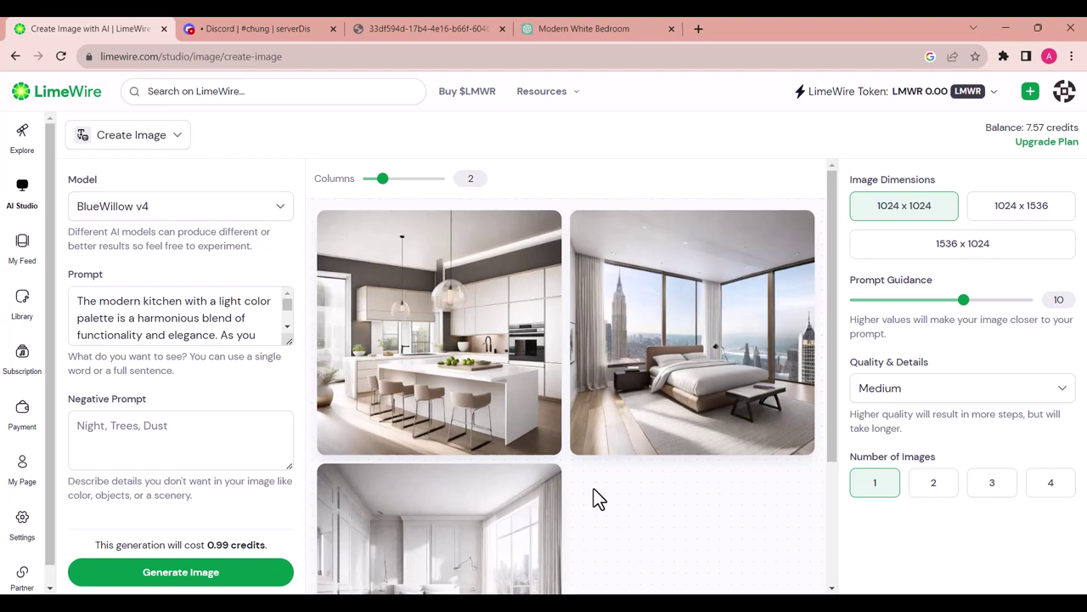
# - Switch to Discord to view the enlarged grid of BlueWillow classroom images
pyautogui.hotkey('ctrl', 'Tab')
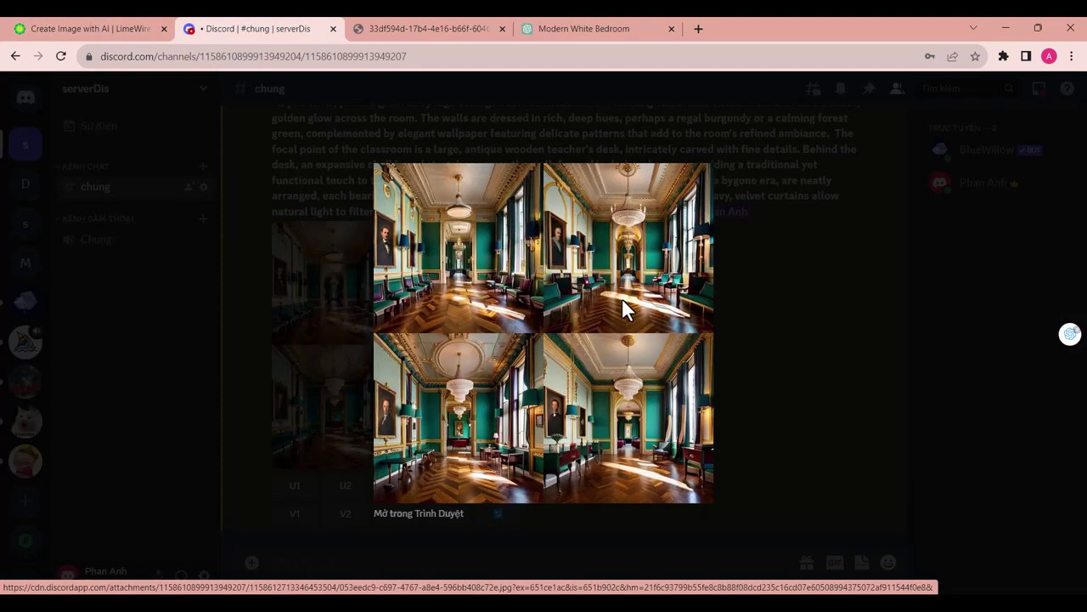